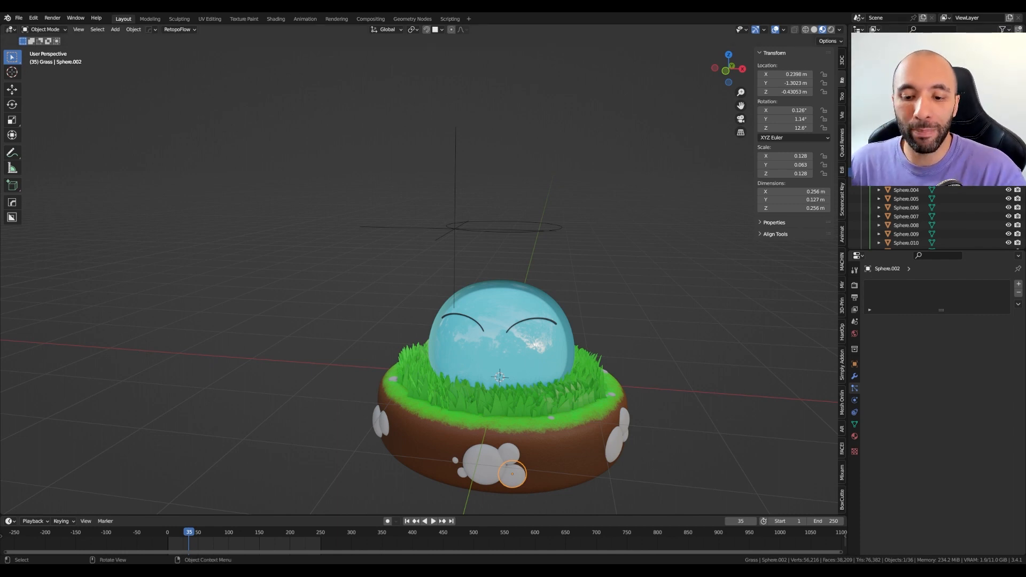
Apply smooth shading to the unrotated Grass object around the blue character
{"action": "scroll", "coordinate": [529, 416], "scroll_direction": "up", "scroll_amount": 5}
{"action": "scroll", "coordinate": [639, 393], "scroll_direction": "up", "scroll_amount": 4}
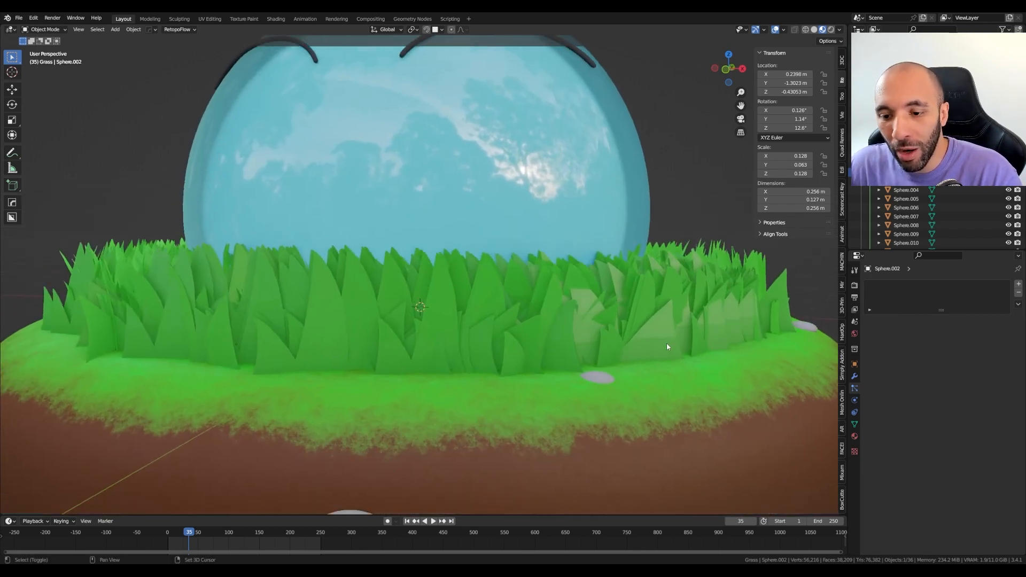
{"action": "scroll", "coordinate": [620, 347], "scroll_direction": "up", "scroll_amount": 3}
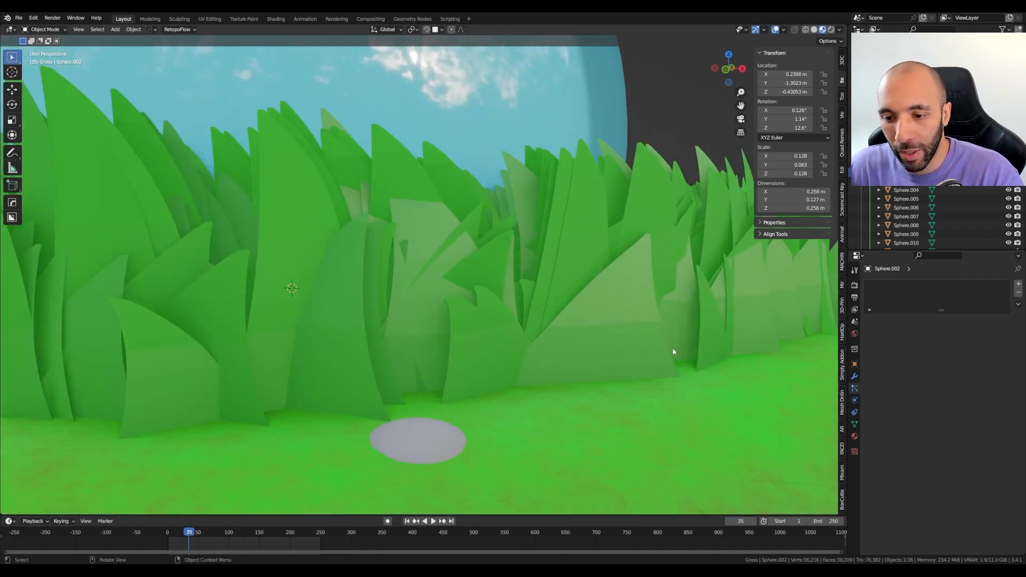
{"action": "left_click", "coordinate": [601, 329]}
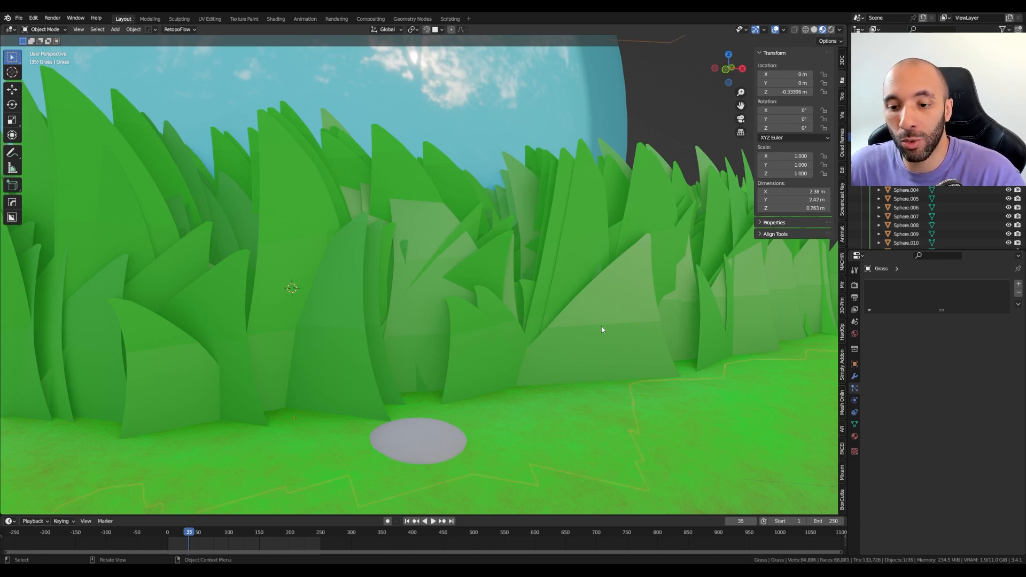
{"action": "right_click", "coordinate": [602, 330]}
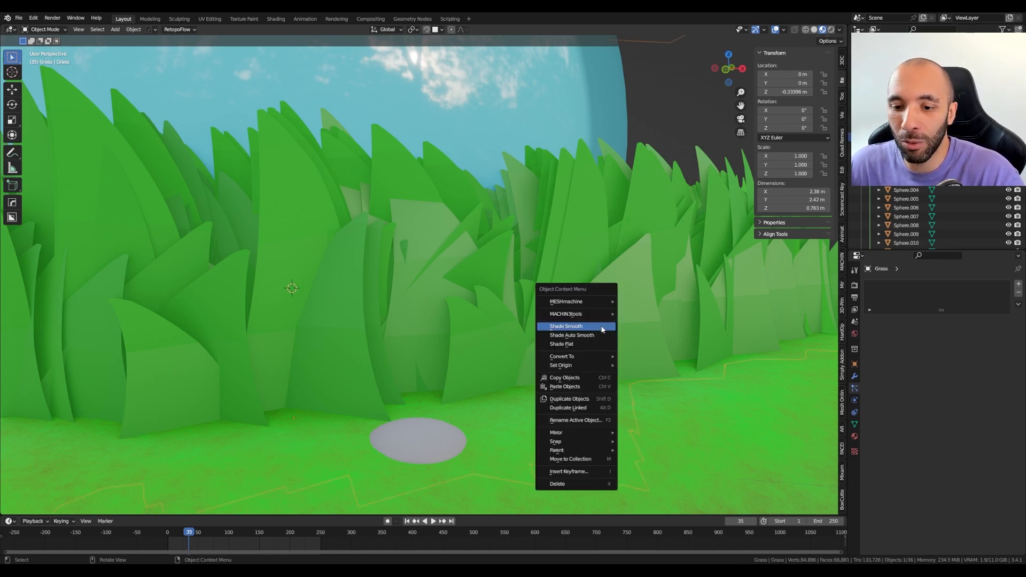
{"action": "left_click", "coordinate": [602, 327]}
Apply smooth shading to the second grass object, Grass.001, as well
{"action": "scroll", "coordinate": [640, 269], "scroll_direction": "down", "scroll_amount": 4}
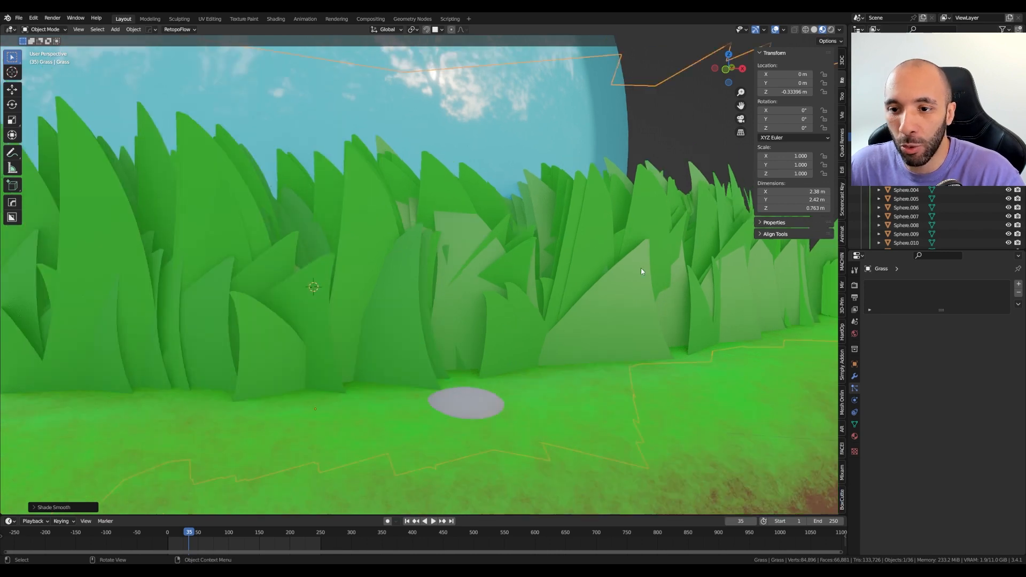
{"action": "left_click", "coordinate": [641, 268]}
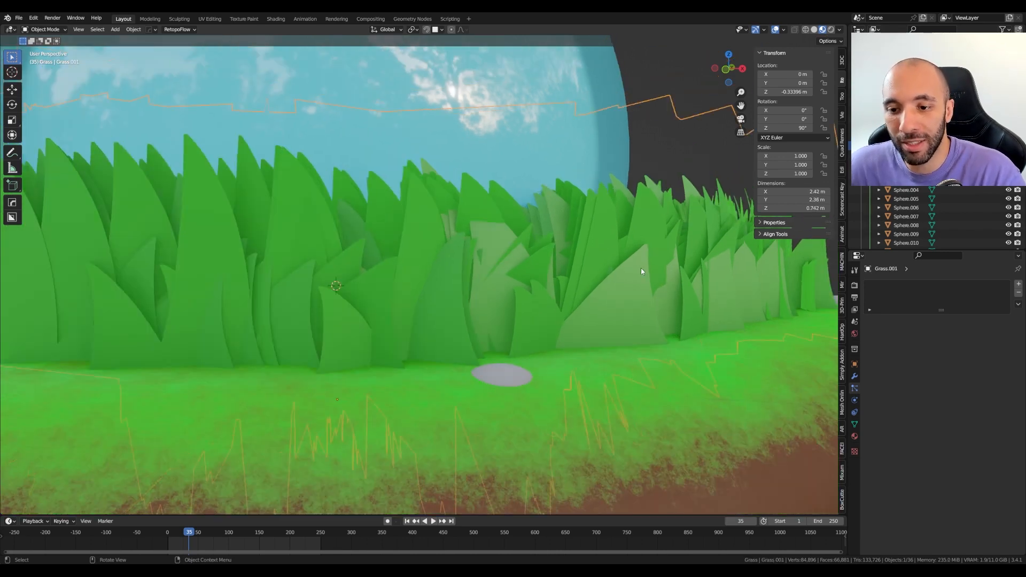
{"action": "right_click", "coordinate": [641, 272]}
{"action": "left_click", "coordinate": [641, 271]}
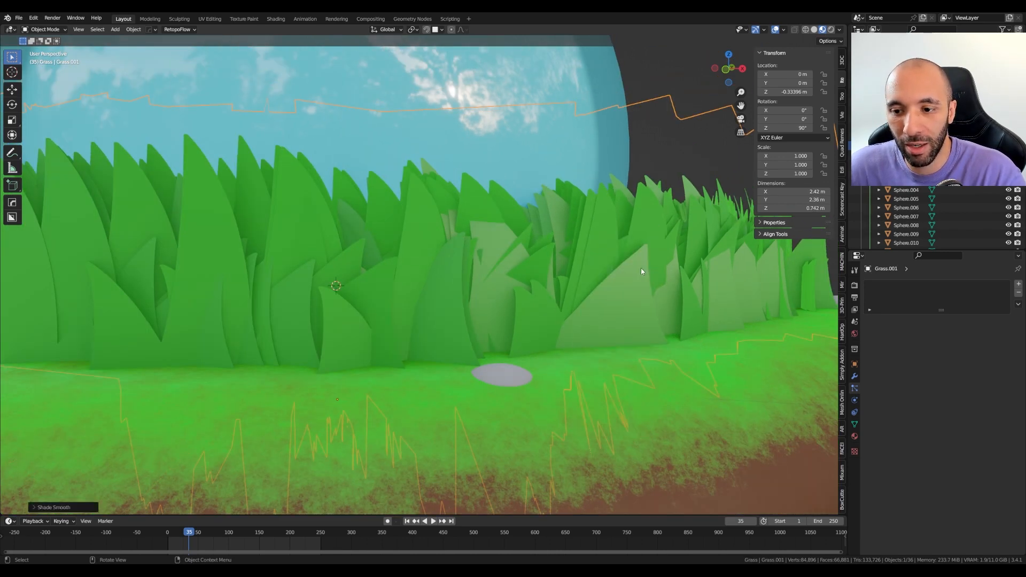
{"action": "scroll", "coordinate": [641, 271], "scroll_direction": "down", "scroll_amount": 3}
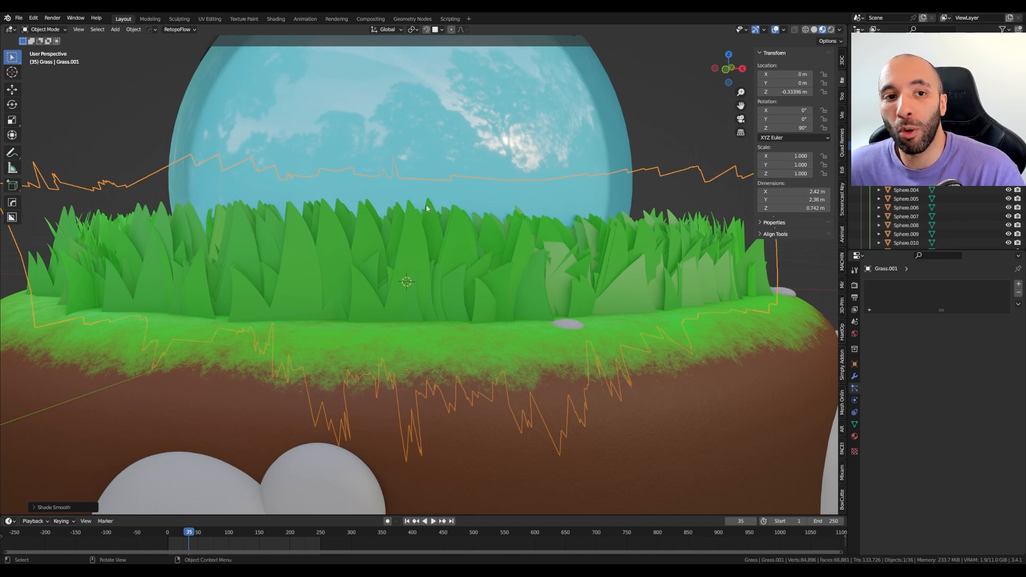
Switch to the Shading workspace and display the grass material's blend and shadow settings beside its node graph
{"action": "left_click", "coordinate": [276, 19]}
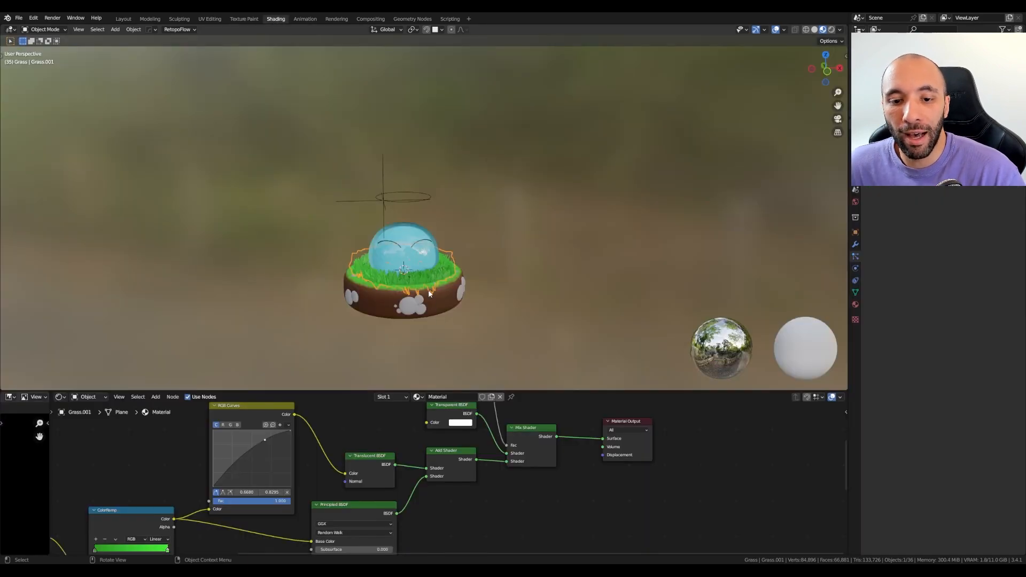
{"action": "scroll", "coordinate": [476, 221], "scroll_direction": "up", "scroll_amount": 5}
{"action": "middle_click_drag", "start_coordinate": [507, 214], "coordinate": [509, 210]}
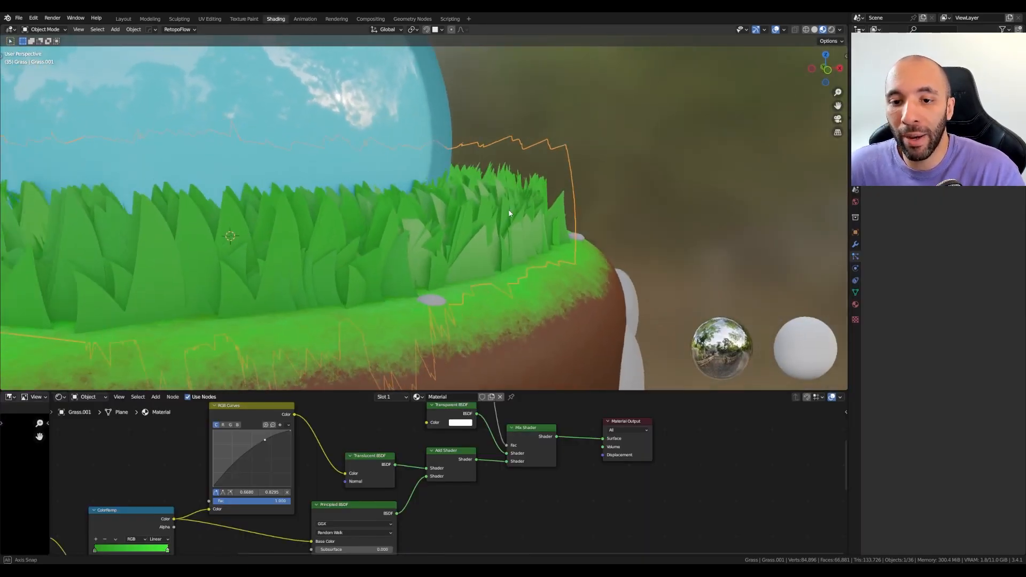
{"action": "key", "text": "n"}
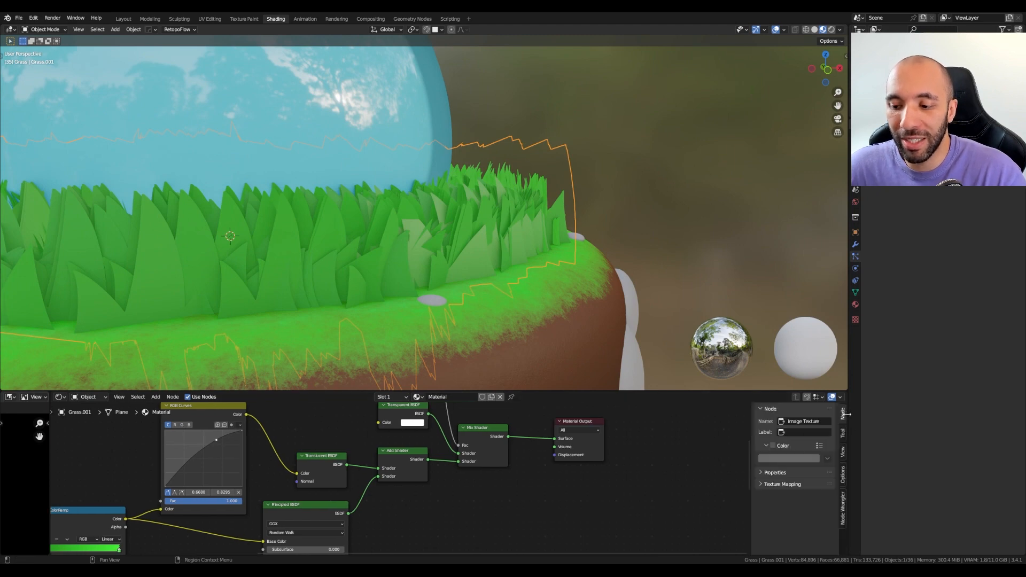
{"action": "left_click", "coordinate": [843, 474]}
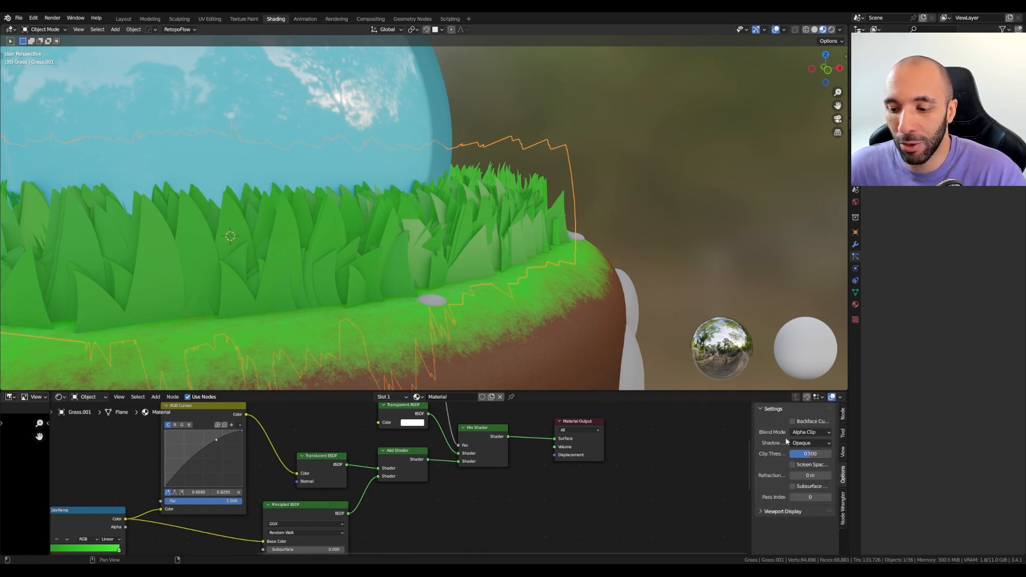
Set the grass material's blend mode to Alpha Blend and inspect the blades in the viewport
{"action": "left_click", "coordinate": [801, 432]}
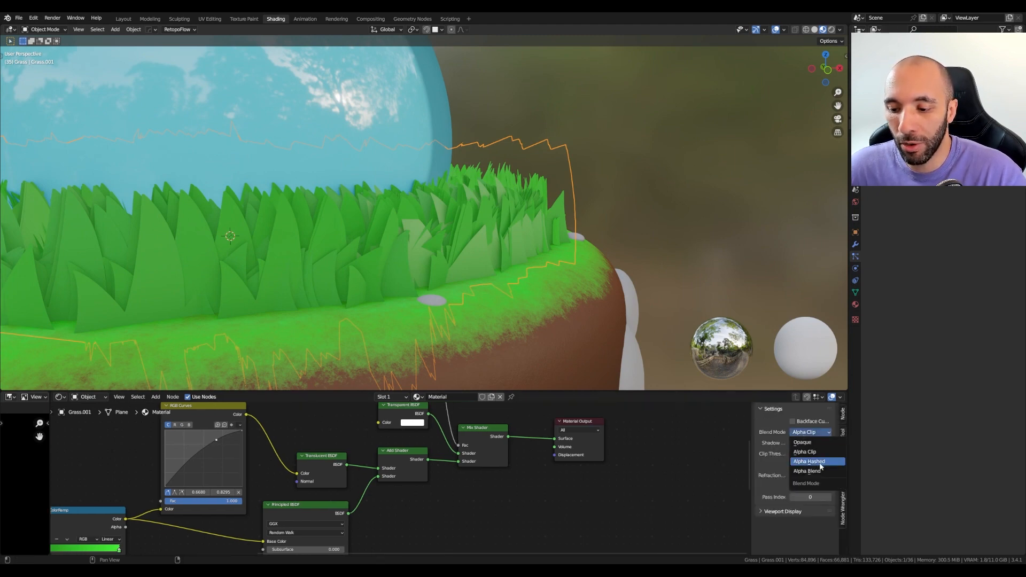
{"action": "left_click", "coordinate": [817, 470]}
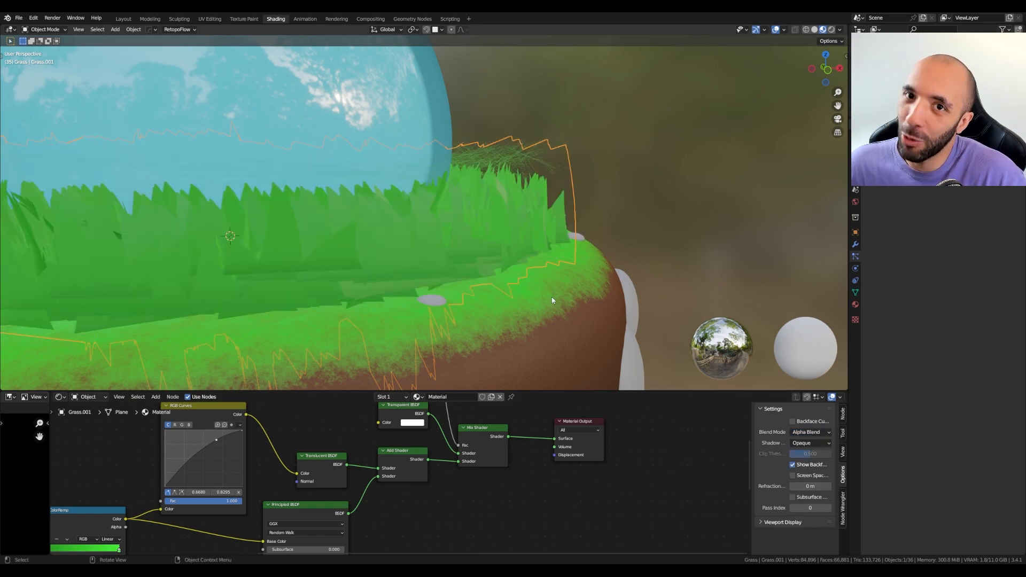
{"action": "scroll", "coordinate": [491, 152], "scroll_direction": "up", "scroll_amount": 5}
{"action": "scroll", "coordinate": [492, 161], "scroll_direction": "down", "scroll_amount": 6}
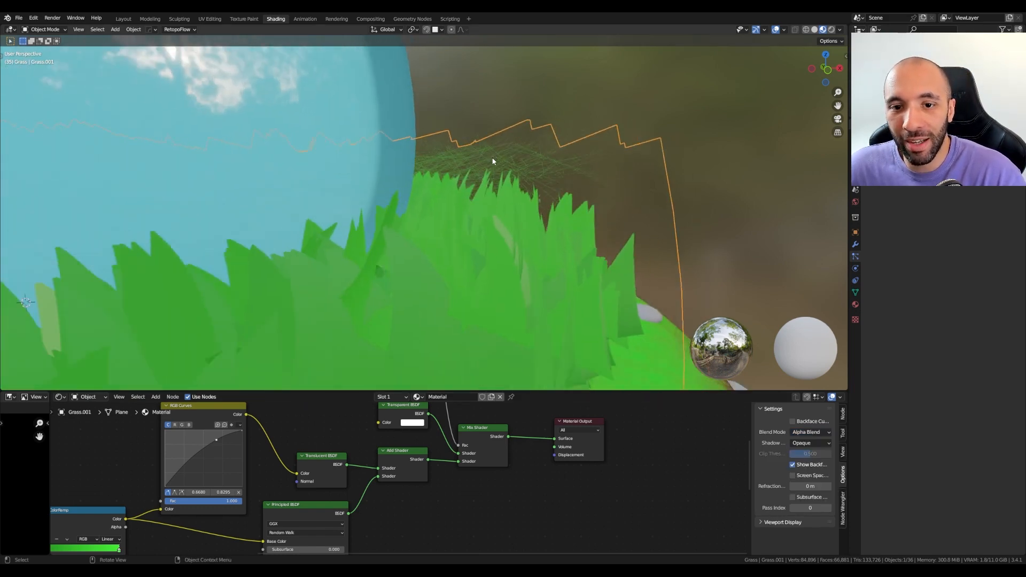
{"action": "scroll", "coordinate": [492, 160], "scroll_direction": "down", "scroll_amount": 3}
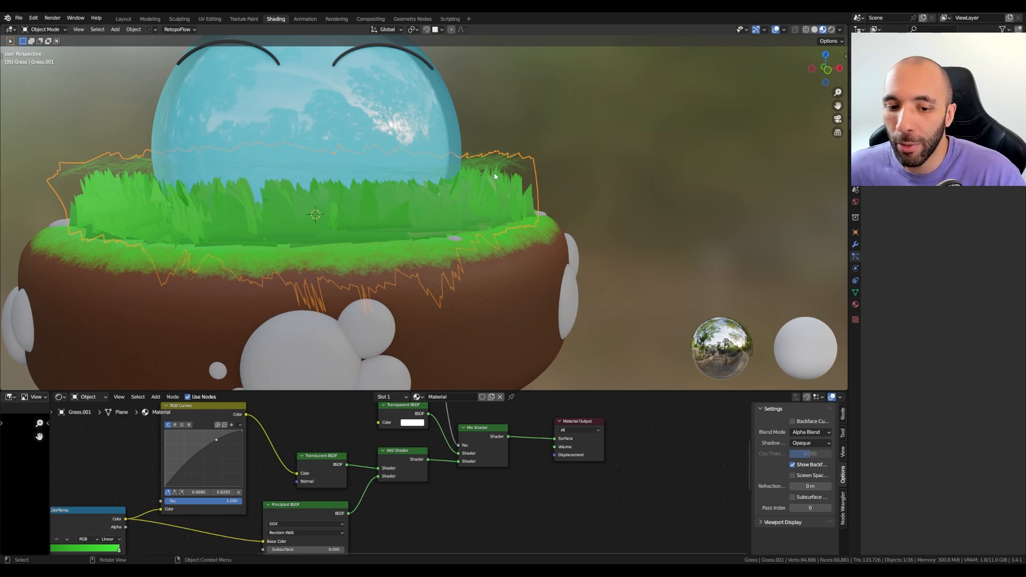
Set the extension mode of the GrassAlpha image texture node to Clip
{"action": "middle_click_drag", "start_coordinate": [342, 423], "coordinate": [407, 461]}
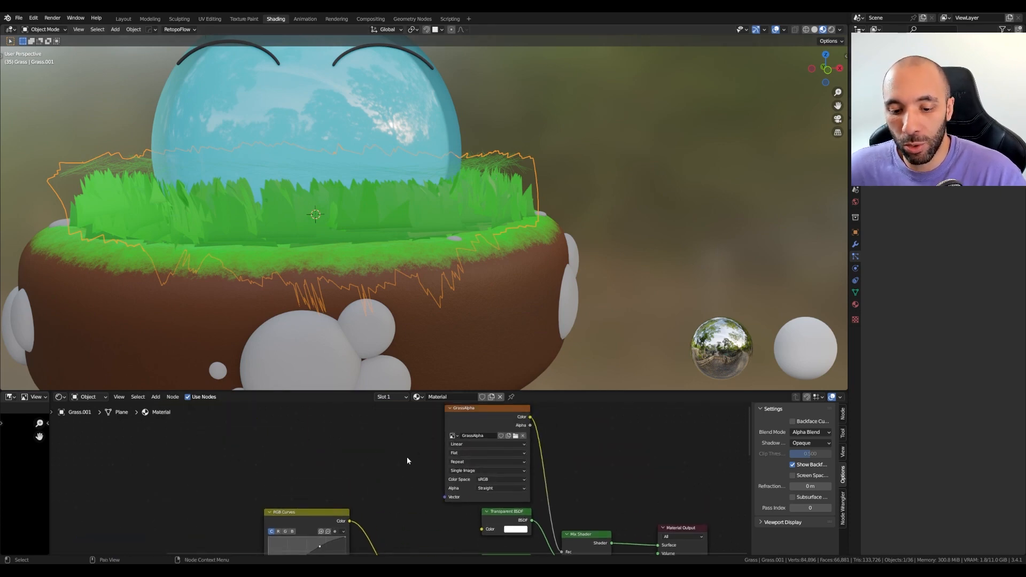
{"action": "scroll", "coordinate": [489, 494], "scroll_direction": "up", "scroll_amount": 2}
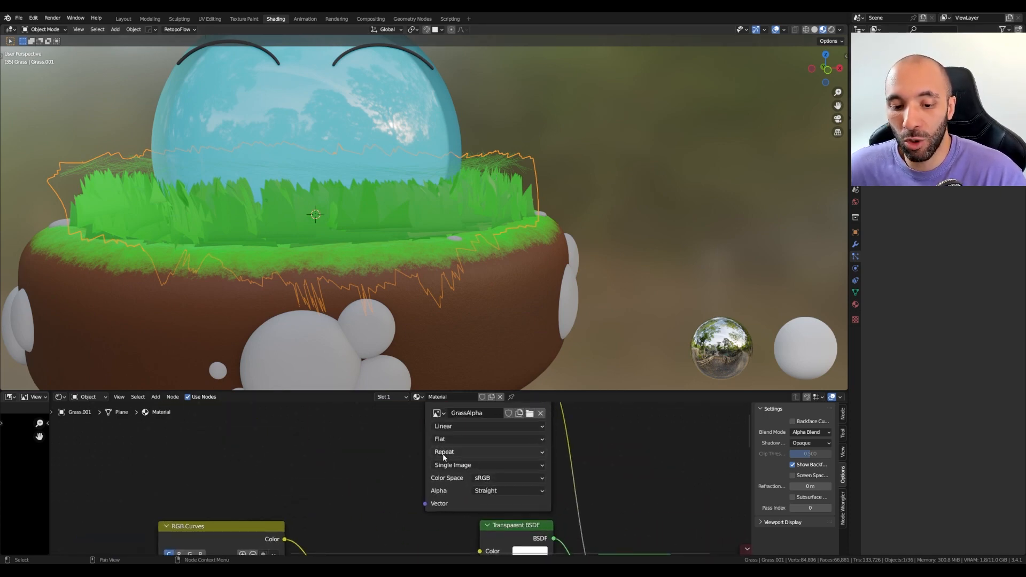
{"action": "left_click", "coordinate": [443, 453]}
{"action": "left_click", "coordinate": [448, 491]}
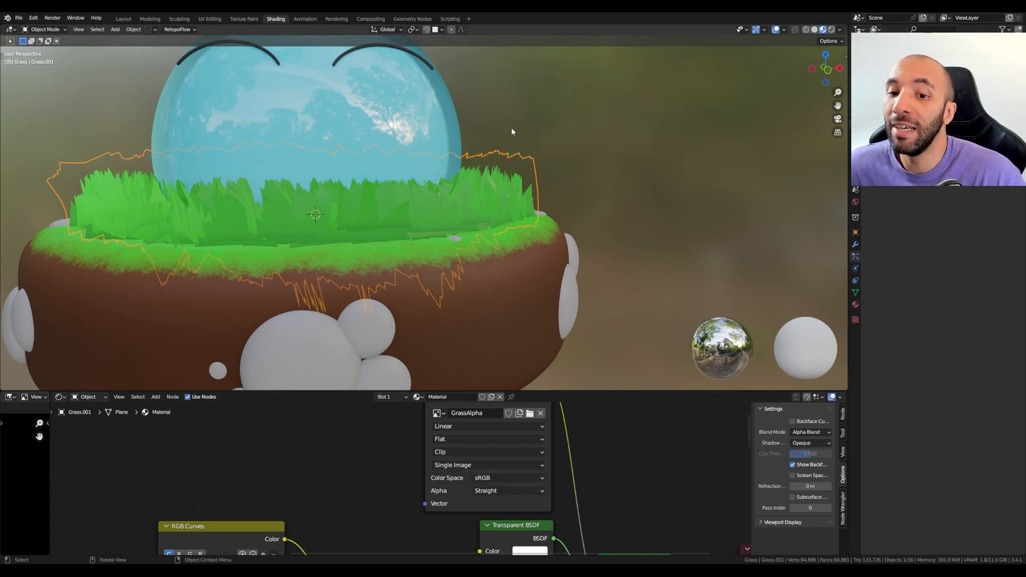
Set the grass material's blend mode to Alpha Clip and check the blades from above
{"action": "scroll", "coordinate": [484, 170], "scroll_direction": "up", "scroll_amount": 2}
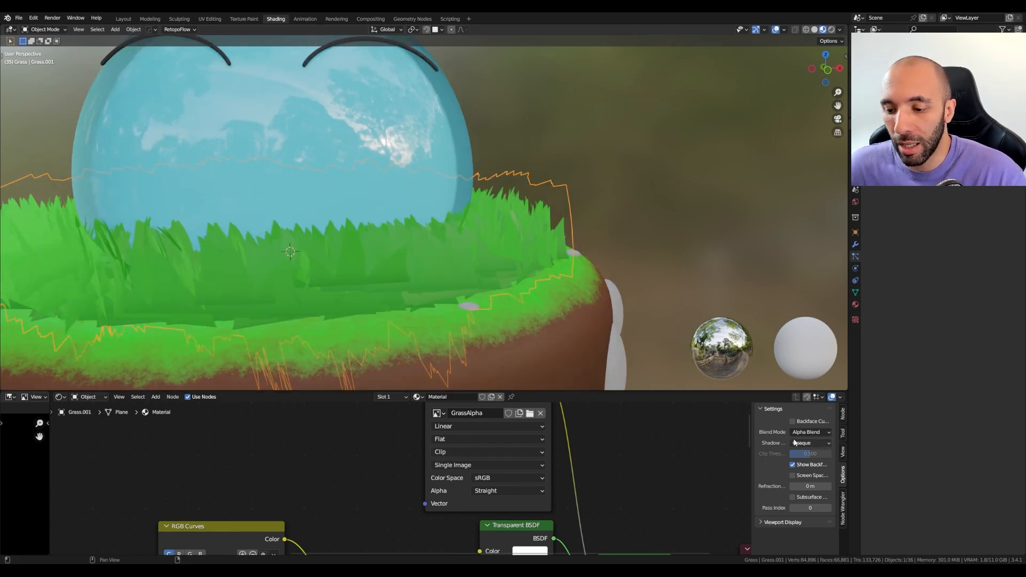
{"action": "left_click", "coordinate": [810, 432]}
{"action": "left_click", "coordinate": [812, 452]}
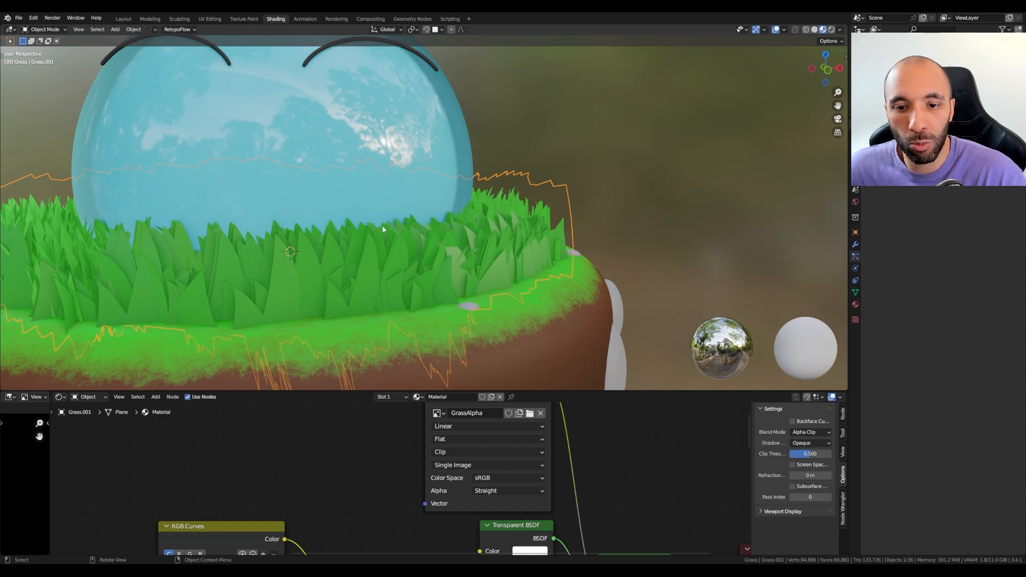
{"action": "middle_click_drag", "start_coordinate": [514, 205], "coordinate": [524, 219]}
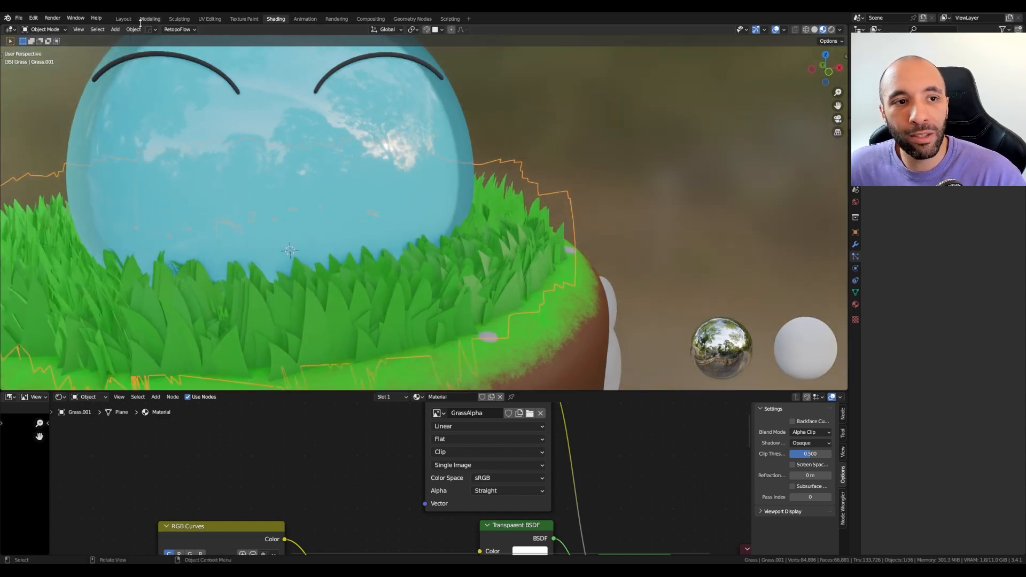
In the Layout workspace, add a plane and move it about 3.61 m along the X axis, clear of the grassy base
{"action": "left_click", "coordinate": [123, 19]}
{"action": "scroll", "coordinate": [505, 217], "scroll_direction": "down", "scroll_amount": 5}
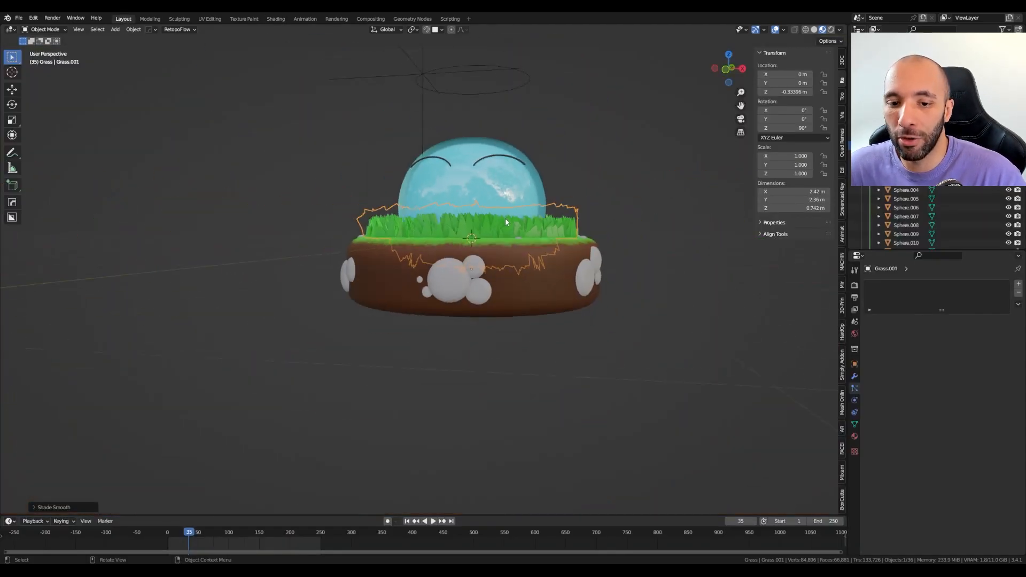
{"action": "middle_click_drag", "start_coordinate": [506, 222], "coordinate": [514, 247]}
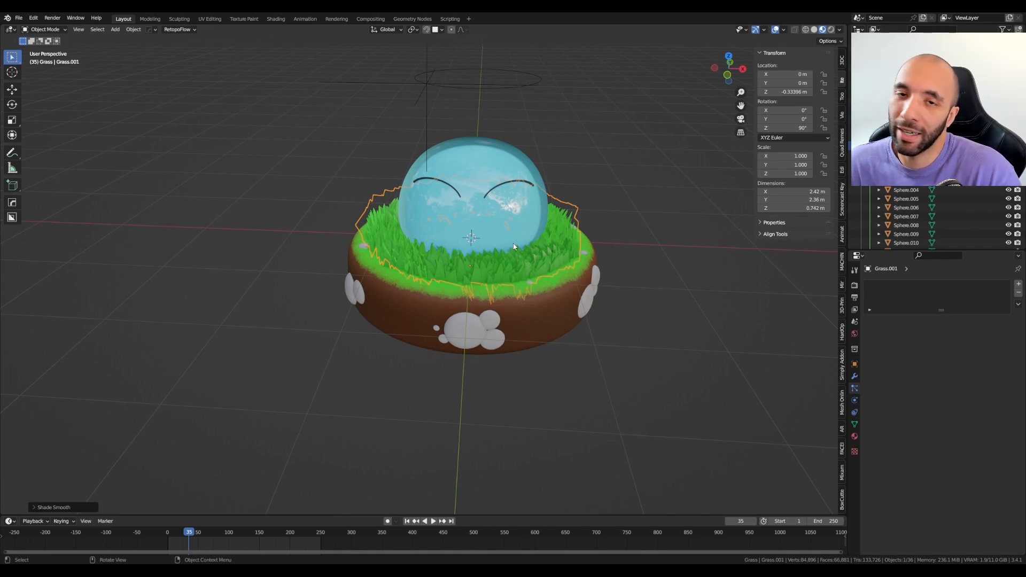
{"action": "scroll", "coordinate": [624, 251], "scroll_direction": "down", "scroll_amount": 3}
{"action": "middle_click_drag", "start_coordinate": [624, 251], "coordinate": [567, 258], "text": "shift"}
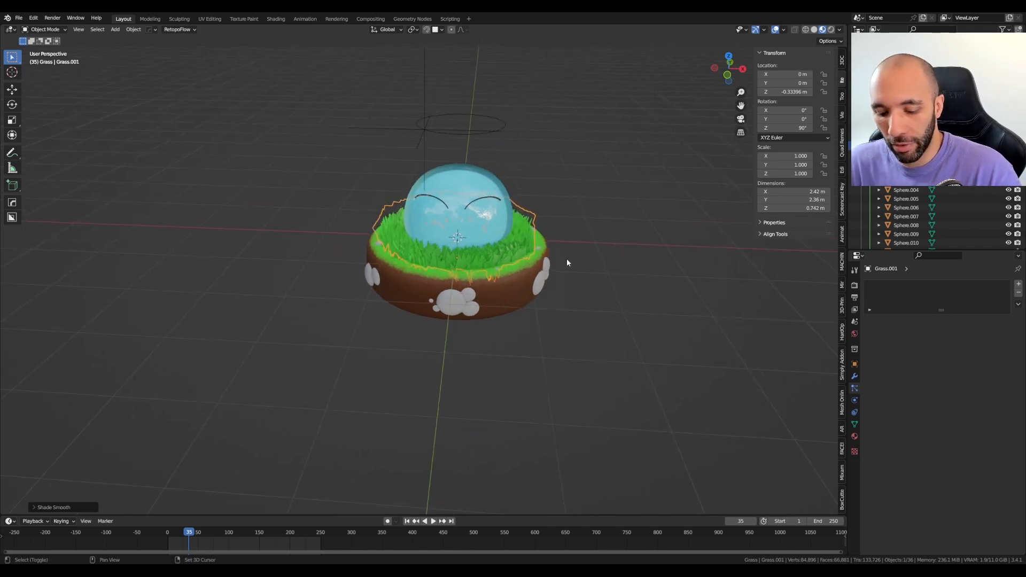
{"action": "key", "text": "shift+a"}
{"action": "mouse_move", "coordinate": [586, 176]}
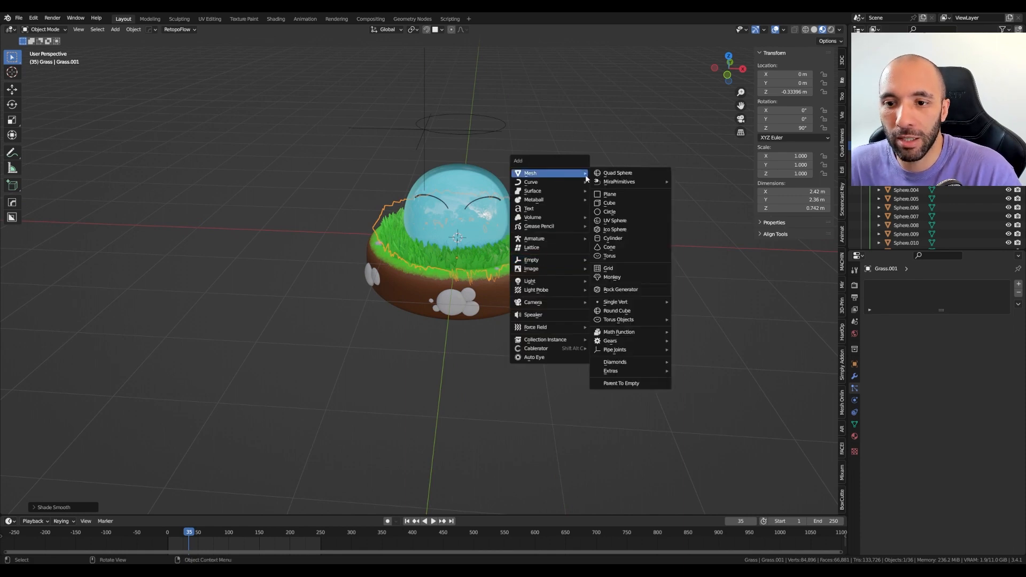
{"action": "left_click", "coordinate": [620, 195]}
{"action": "key", "text": "g"}
{"action": "key", "text": "x"}
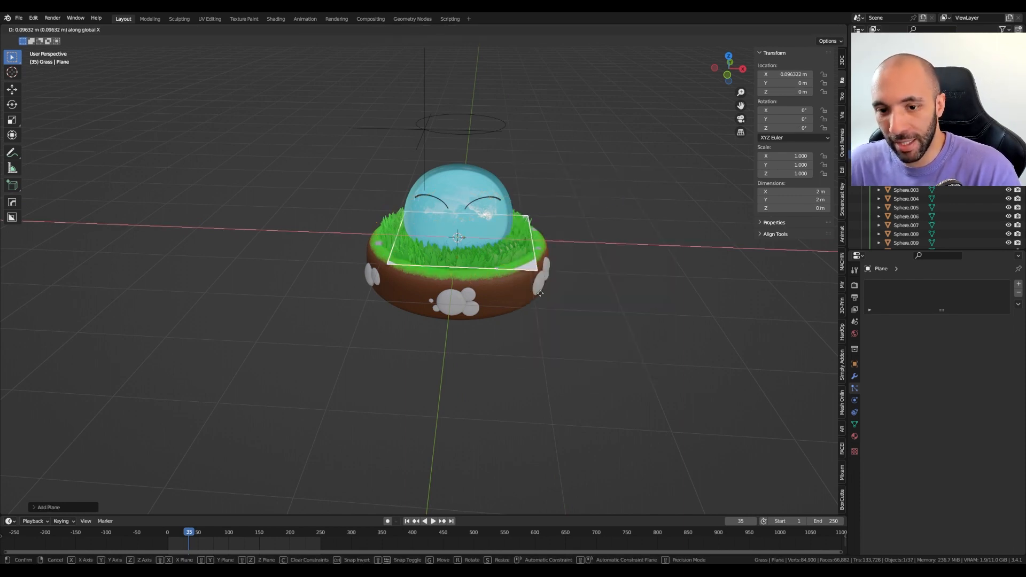
{"action": "left_click", "coordinate": [681, 310]}
{"action": "middle_click_drag", "start_coordinate": [681, 310], "coordinate": [554, 336], "text": "shift"}
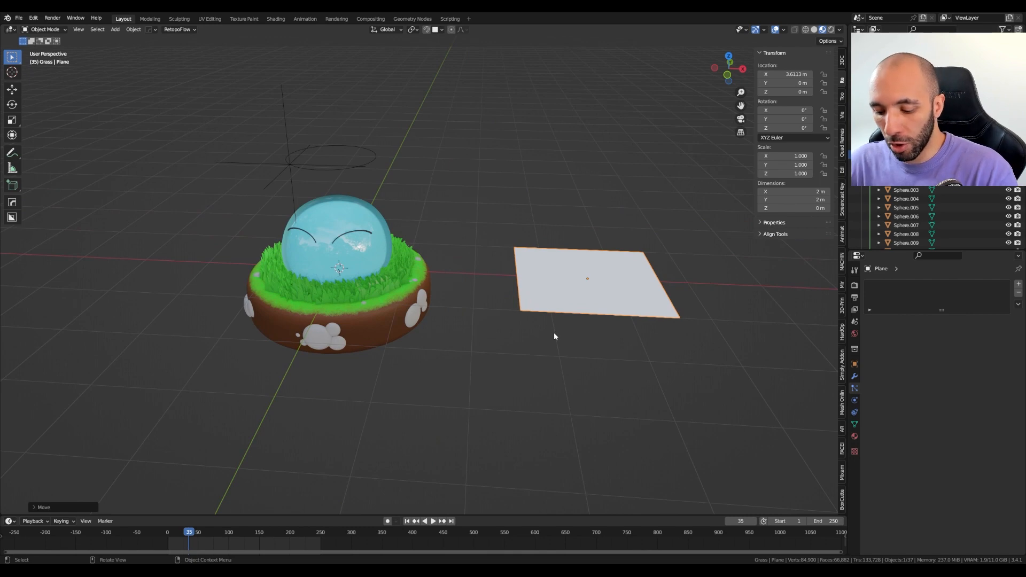
Add one centred loop cut to the plane, splitting it into two side-by-side halves, and return to Object Mode
{"action": "key", "text": "KP_7"}
{"action": "key", "text": "Tab"}
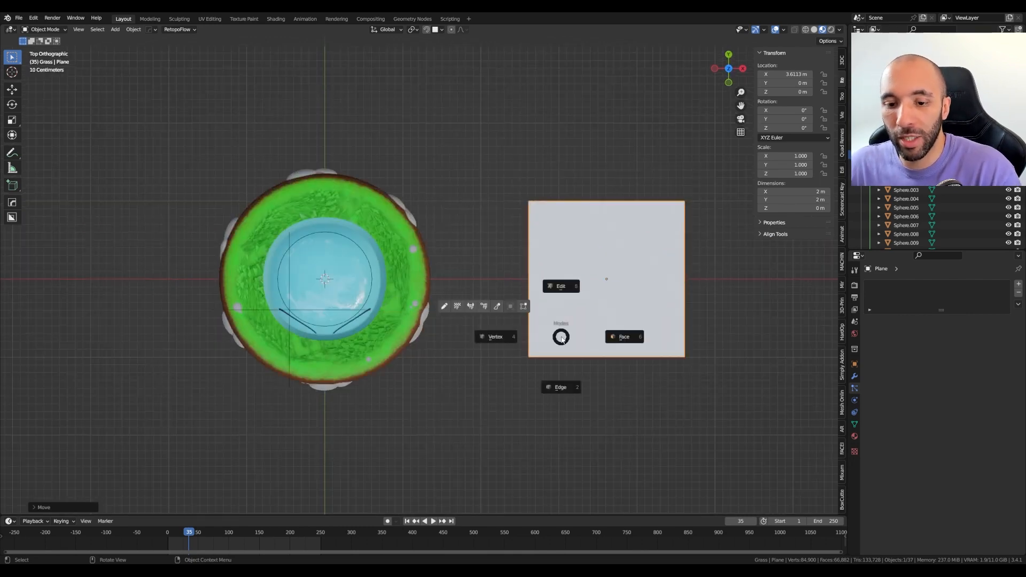
{"action": "left_click", "coordinate": [499, 340]}
{"action": "key", "text": "ctrl+r"}
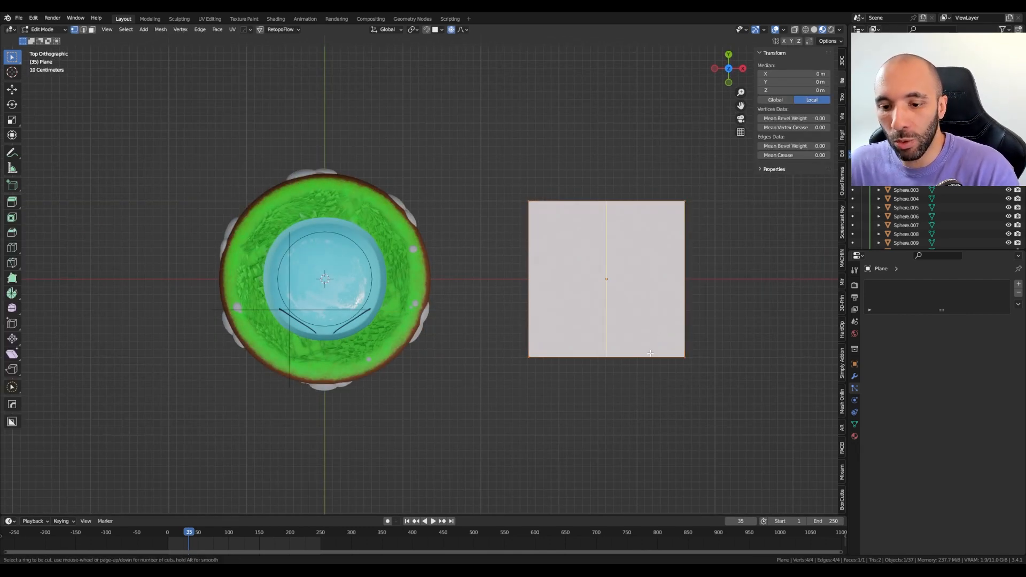
{"action": "left_click", "coordinate": [651, 353]}
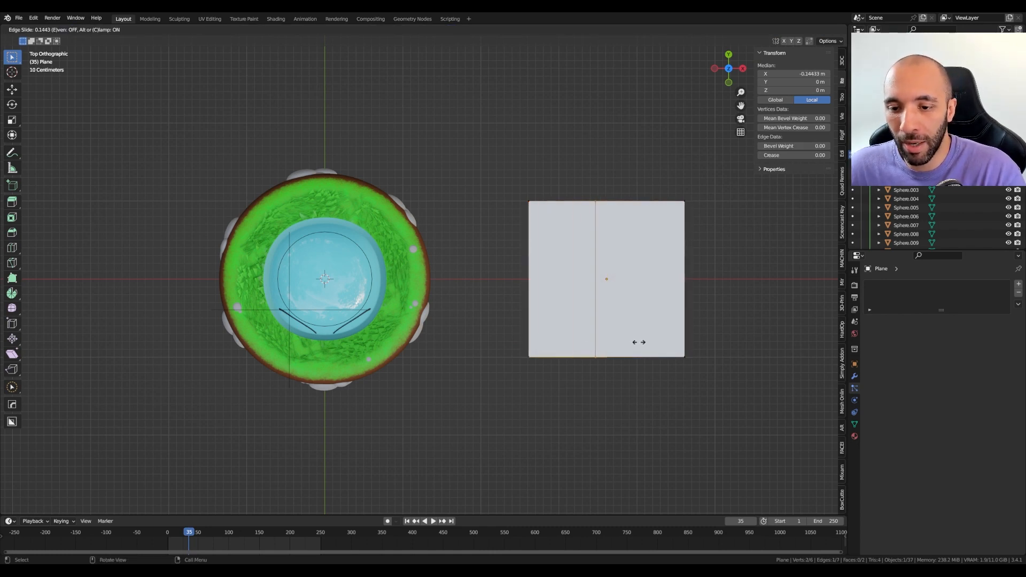
{"action": "right_click", "coordinate": [639, 342]}
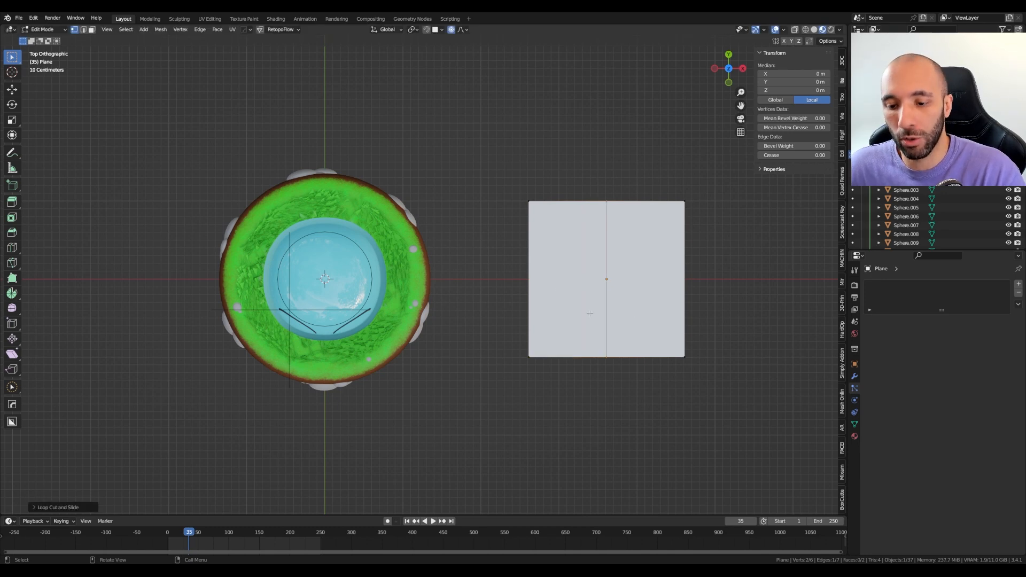
{"action": "key", "text": "Tab"}
{"action": "left_click", "coordinate": [592, 273]}
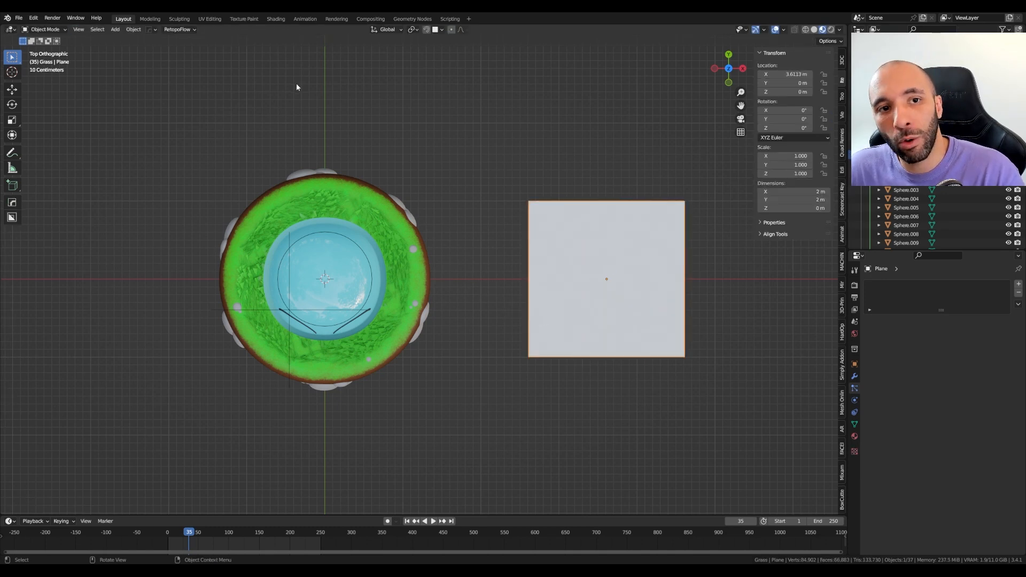
Switch to the Texture Paint workspace and show the plane in Material Preview shading
{"action": "left_click", "coordinate": [245, 19]}
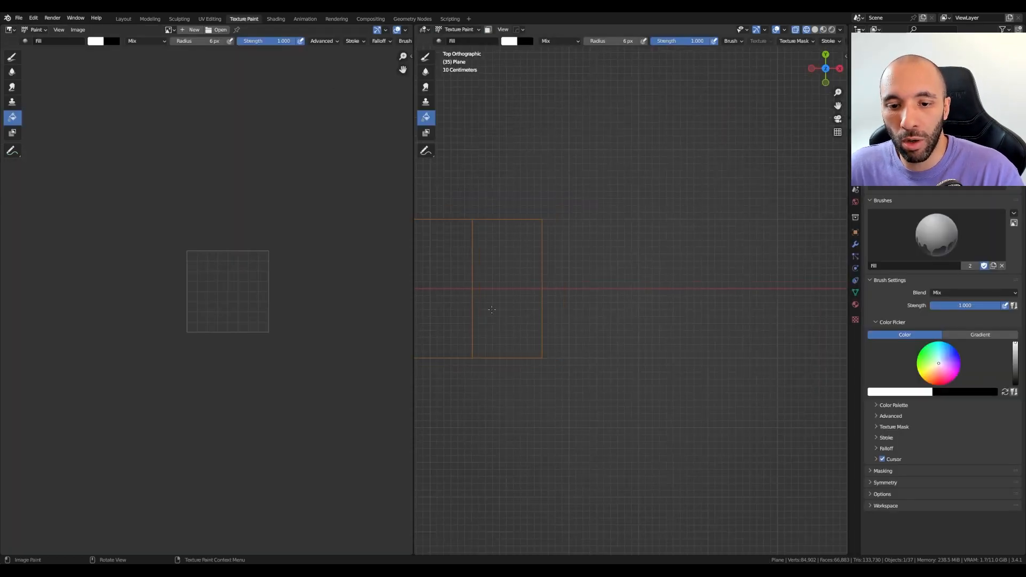
{"action": "middle_click_drag", "start_coordinate": [492, 309], "coordinate": [556, 305], "text": "shift"}
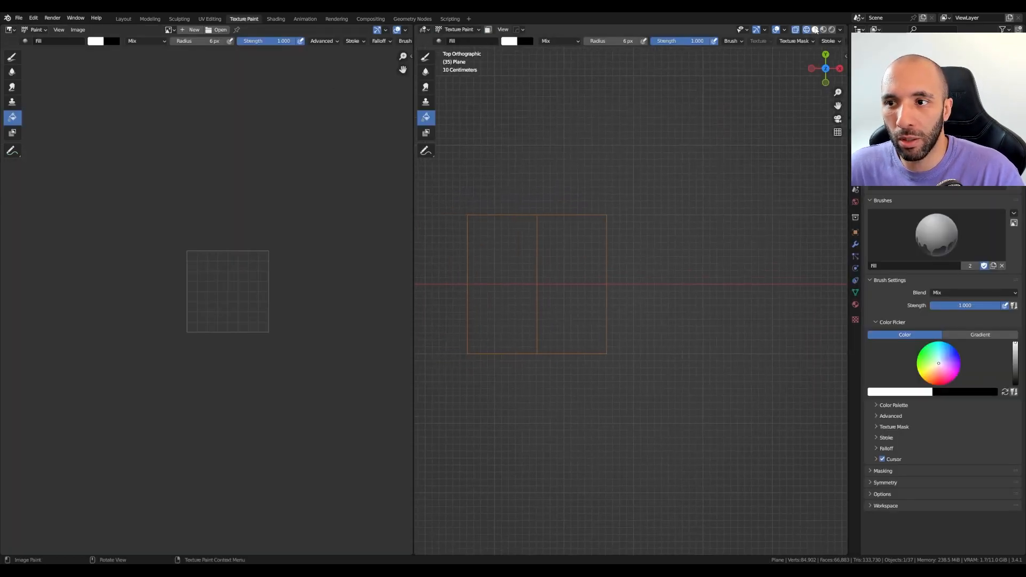
{"action": "left_click", "coordinate": [823, 30]}
{"action": "middle_click_drag", "start_coordinate": [525, 250], "coordinate": [649, 278], "text": "shift"}
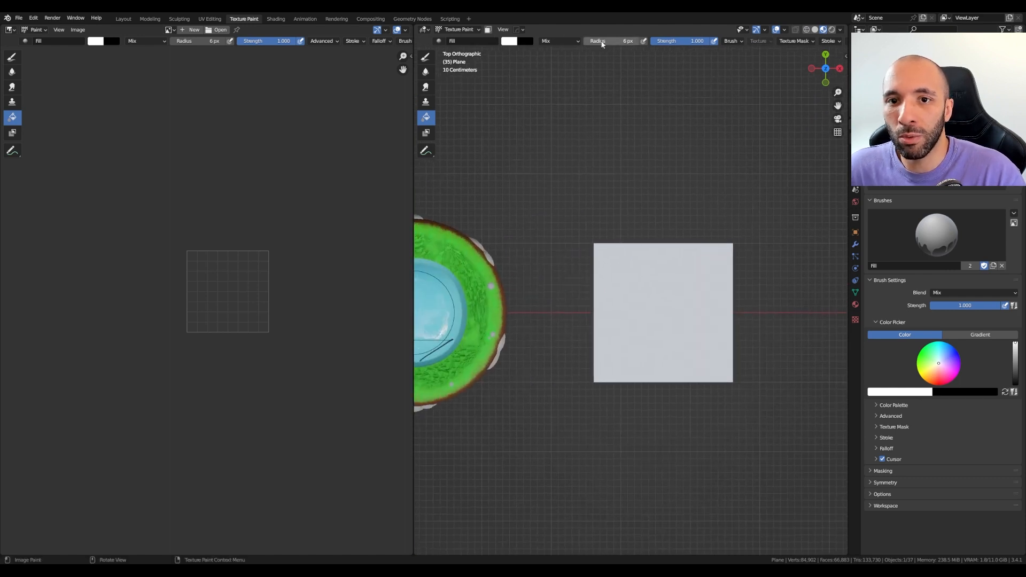
Add a Base Color paint slot to the plane named LeafAlpha, 1024 px square, without alpha and filled with black
{"action": "scroll", "coordinate": [601, 43], "scroll_direction": "down", "scroll_amount": 3}
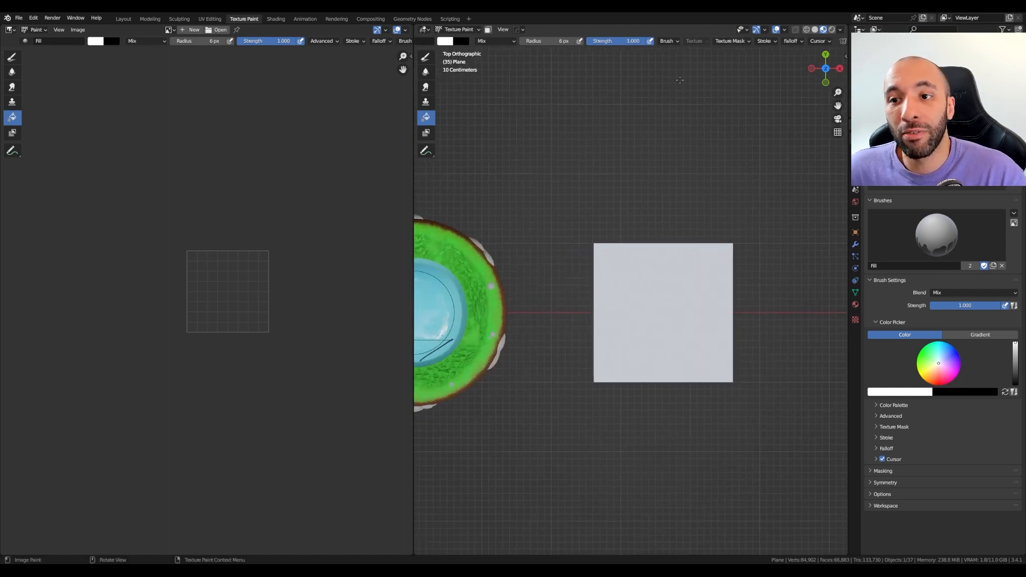
{"action": "scroll", "coordinate": [632, 43], "scroll_direction": "down", "scroll_amount": 5}
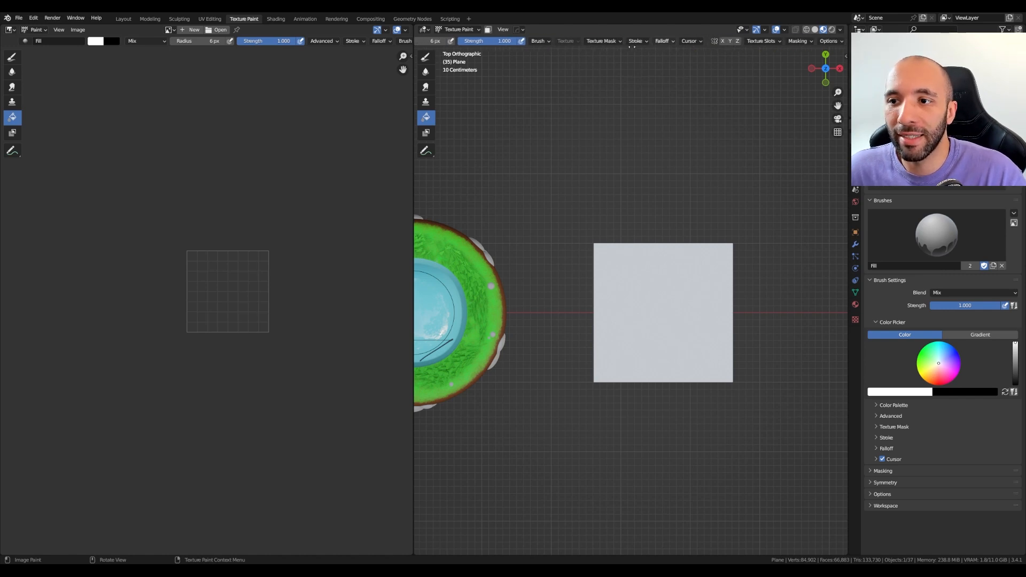
{"action": "left_click", "coordinate": [765, 42]}
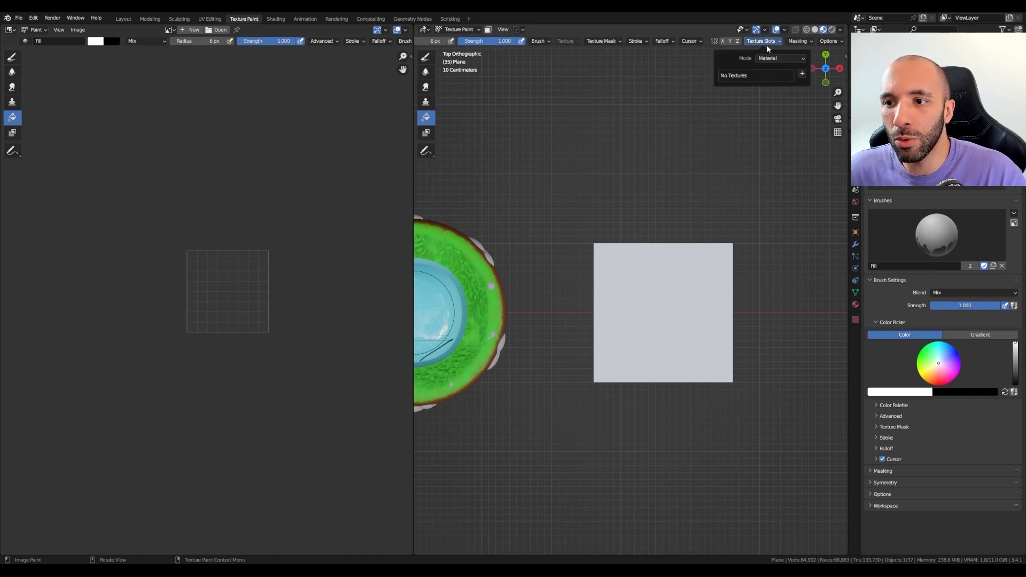
{"action": "left_click", "coordinate": [802, 74]}
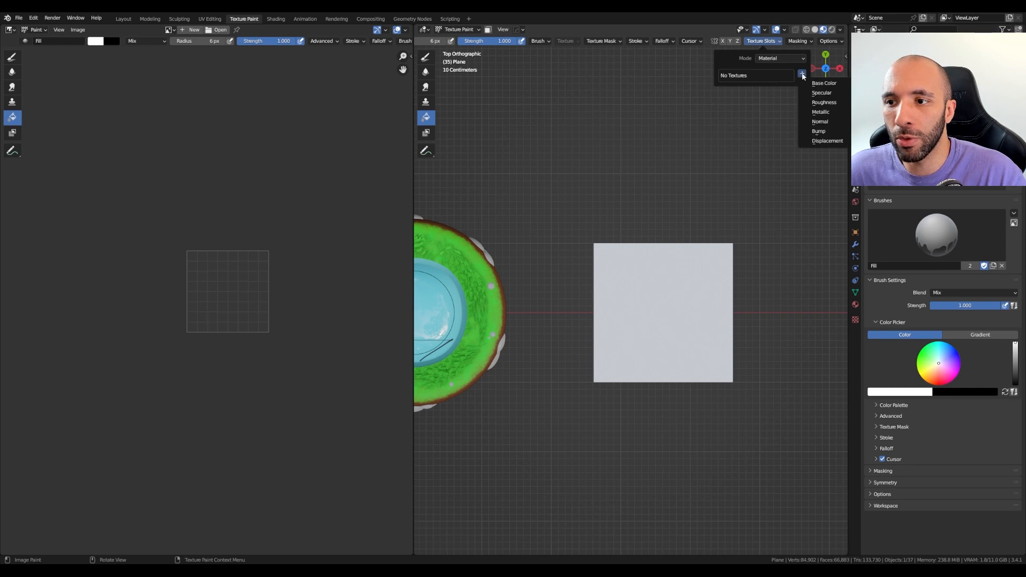
{"action": "left_click", "coordinate": [813, 83]}
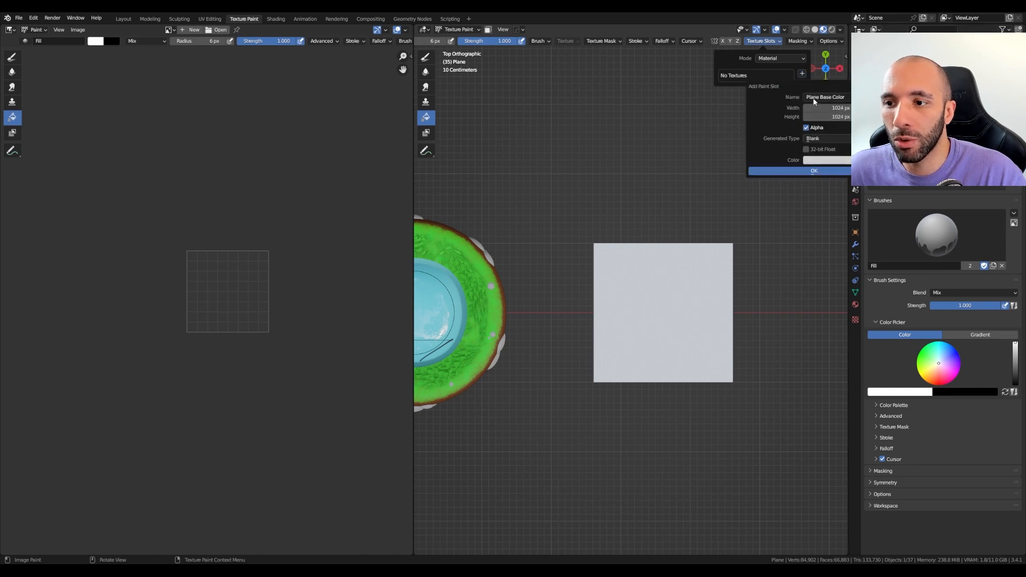
{"action": "left_click", "coordinate": [815, 98]}
{"action": "type", "text": "L"}
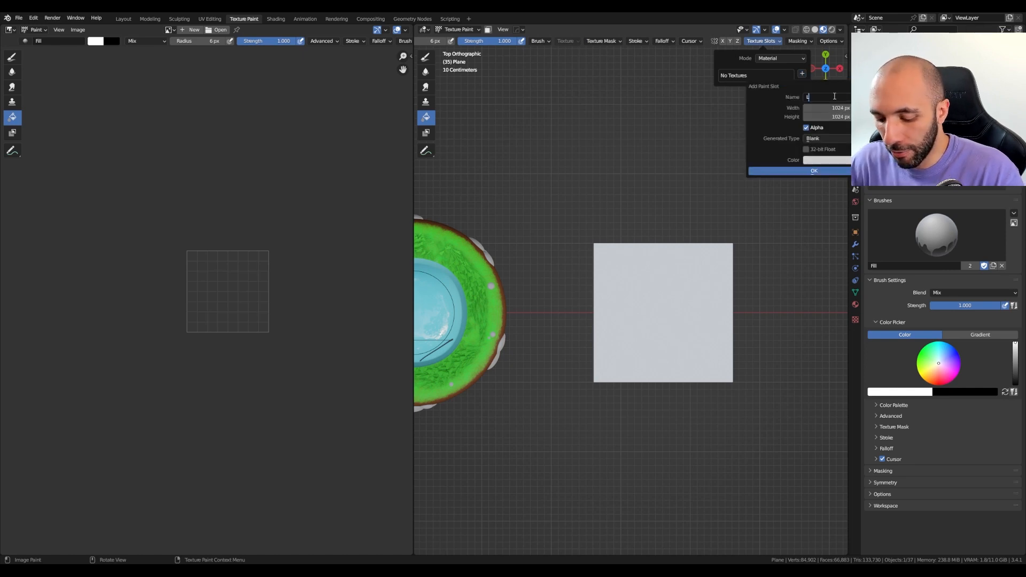
{"action": "type", "text": "eafAlp"}
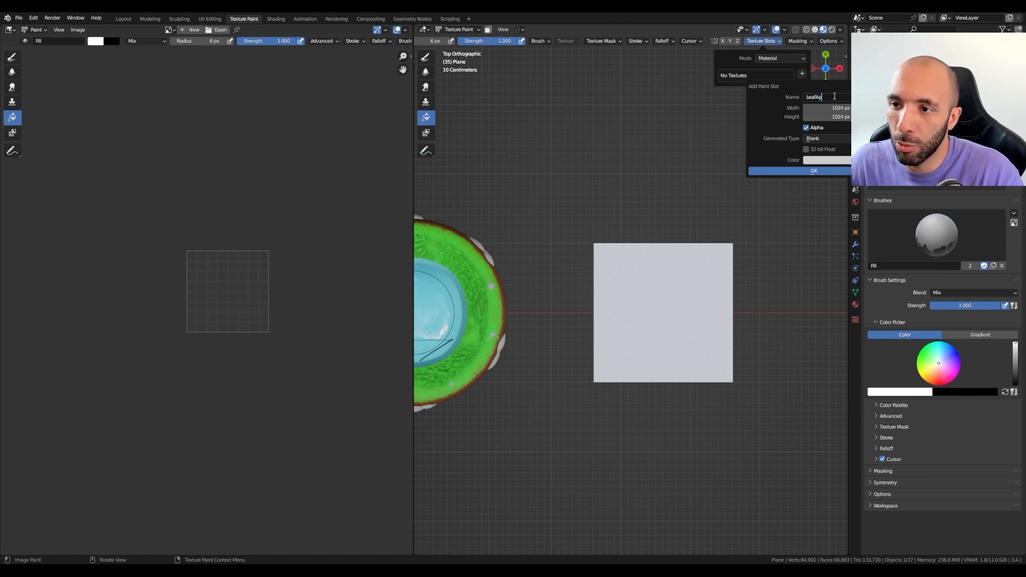
{"action": "type", "text": "ha"}
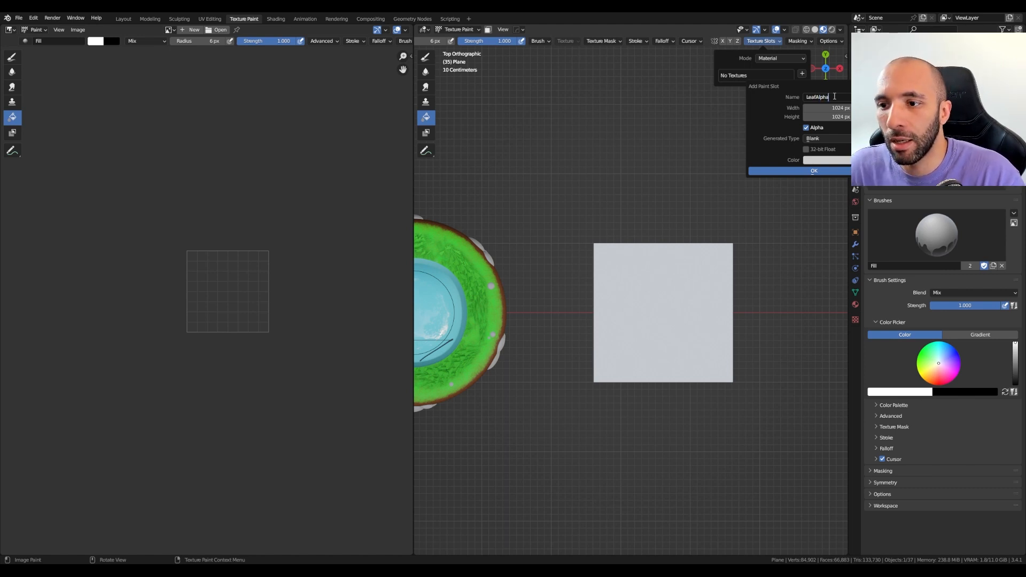
{"action": "left_click", "coordinate": [806, 128]}
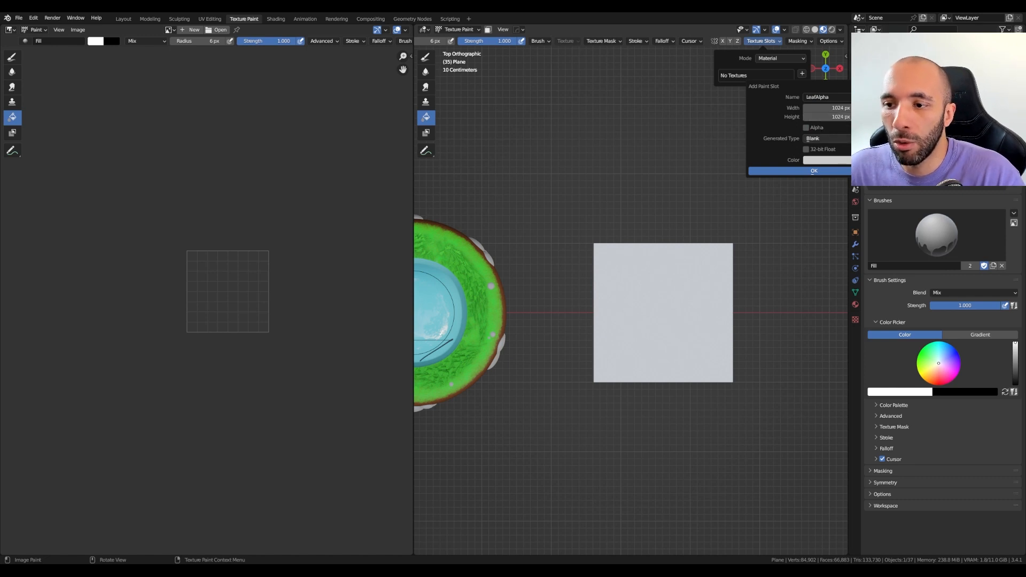
{"action": "left_click", "coordinate": [831, 160]}
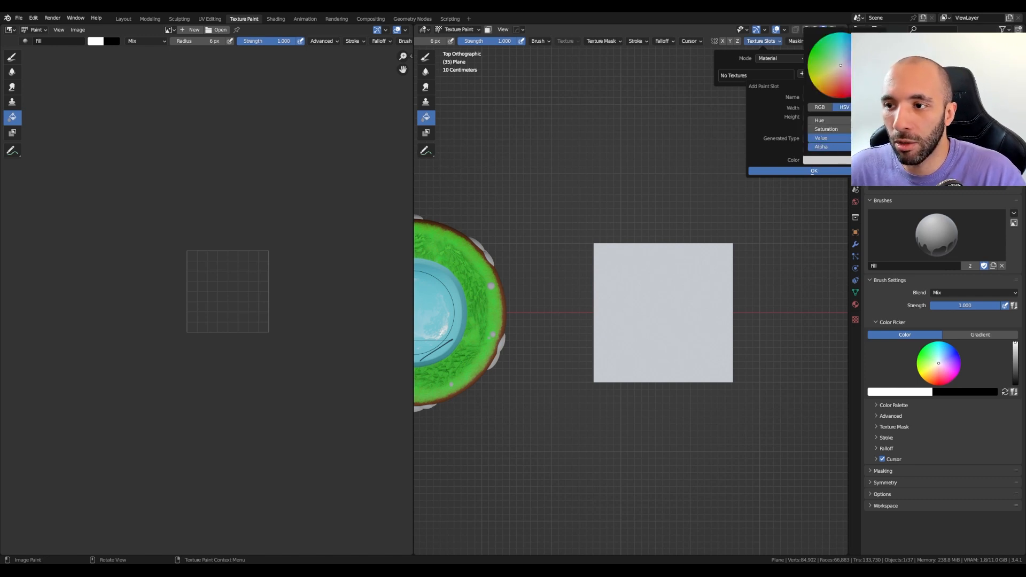
{"action": "left_click_drag", "start_coordinate": [877, 47], "coordinate": [878, 99]}
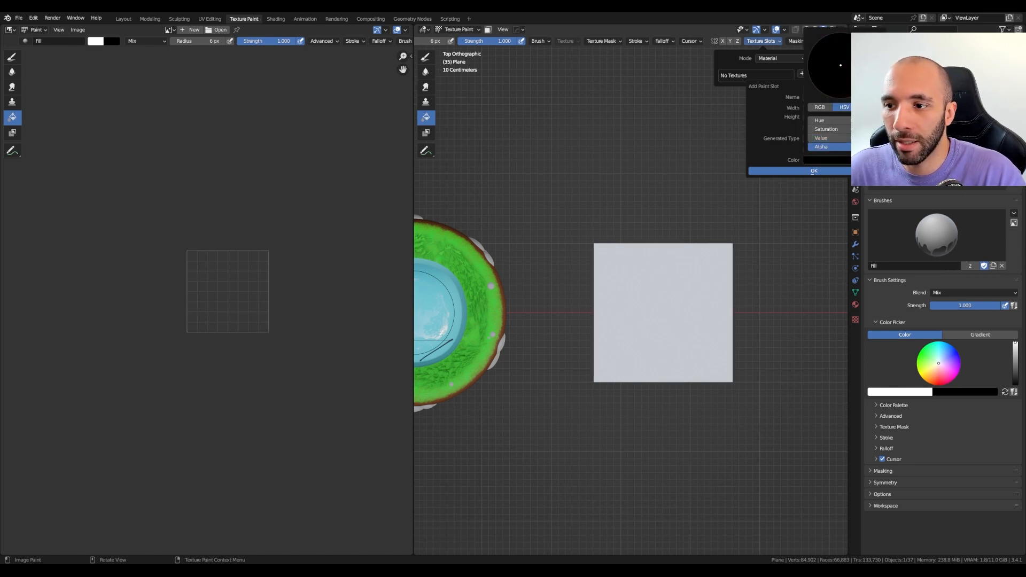
{"action": "left_click", "coordinate": [780, 171]}
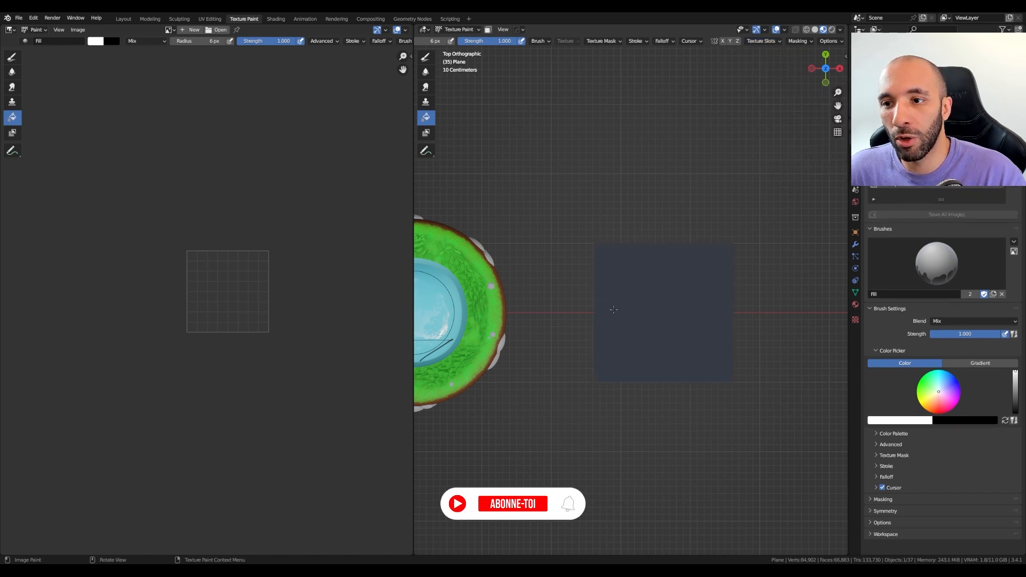
Display the LeafAlpha image in the image editor
{"action": "left_click", "coordinate": [169, 29]}
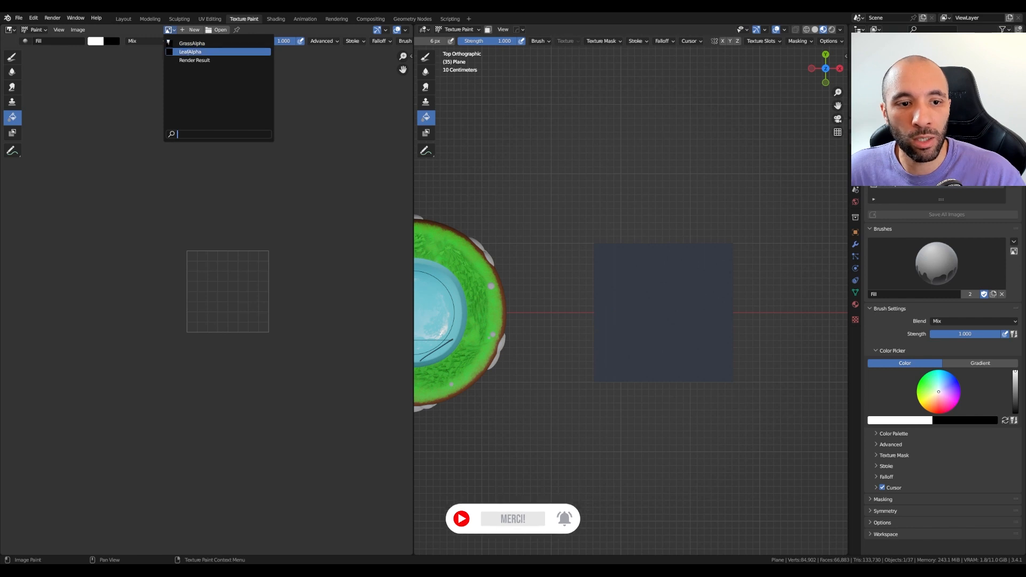
{"action": "left_click", "coordinate": [190, 52]}
{"action": "scroll", "coordinate": [655, 315], "scroll_direction": "up", "scroll_amount": 1}
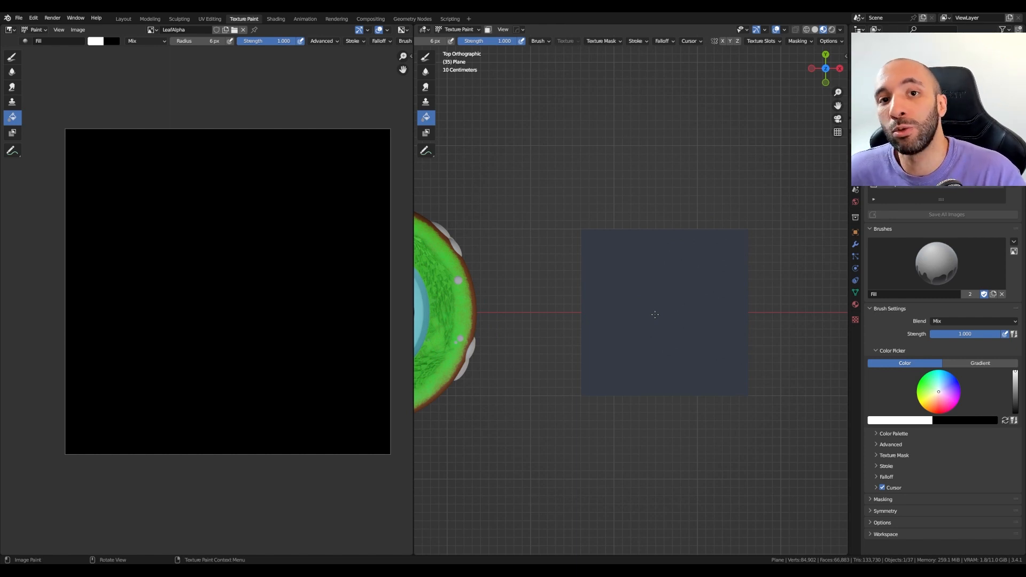
With the Draw brush and X-axis mesh symmetry enabled, create a paint curve for the stroke, duplicate it and name the copy Leaf
{"action": "left_click", "coordinate": [425, 59]}
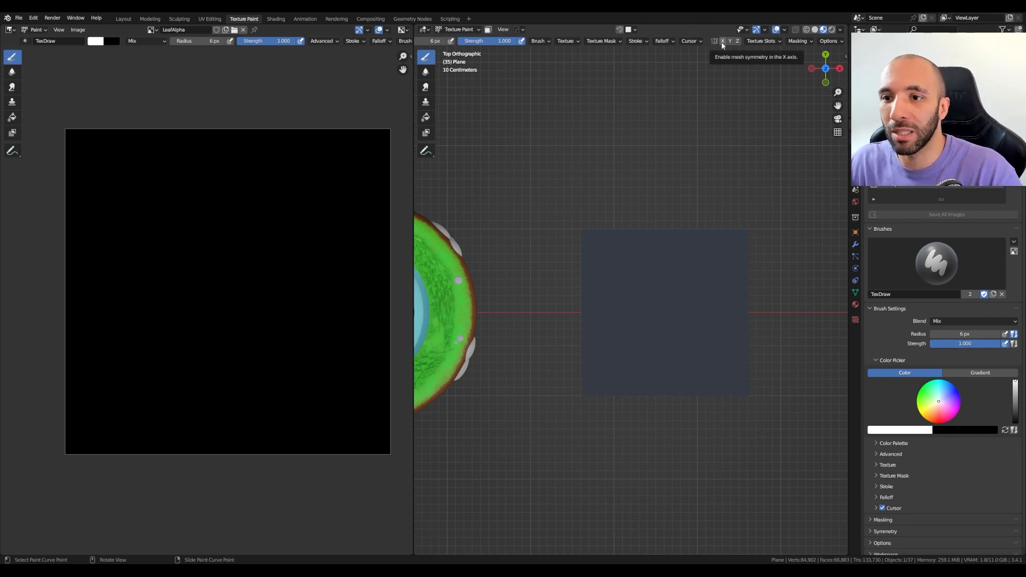
{"action": "left_click", "coordinate": [723, 42]}
{"action": "left_click", "coordinate": [634, 42]}
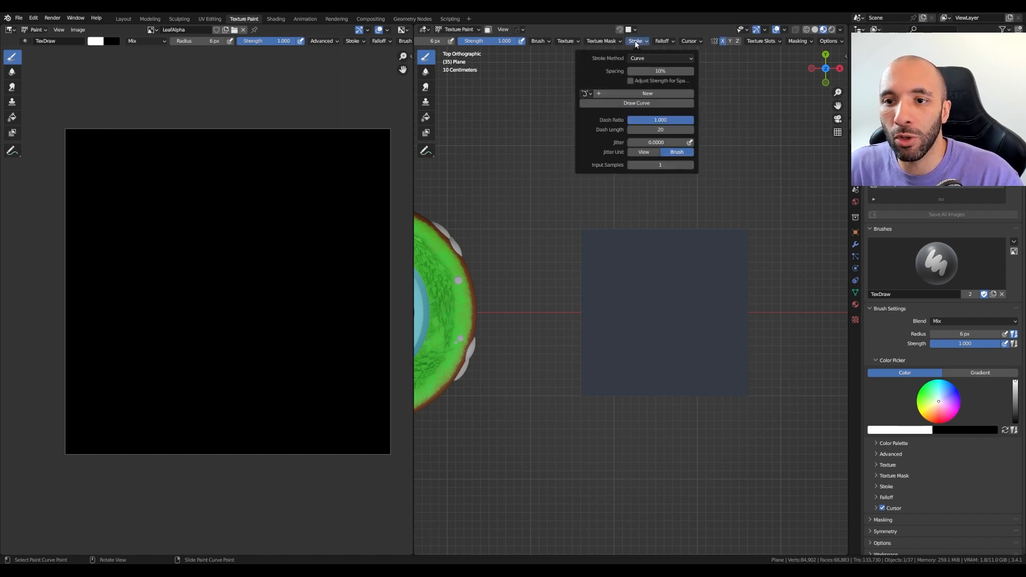
{"action": "left_click", "coordinate": [586, 94]}
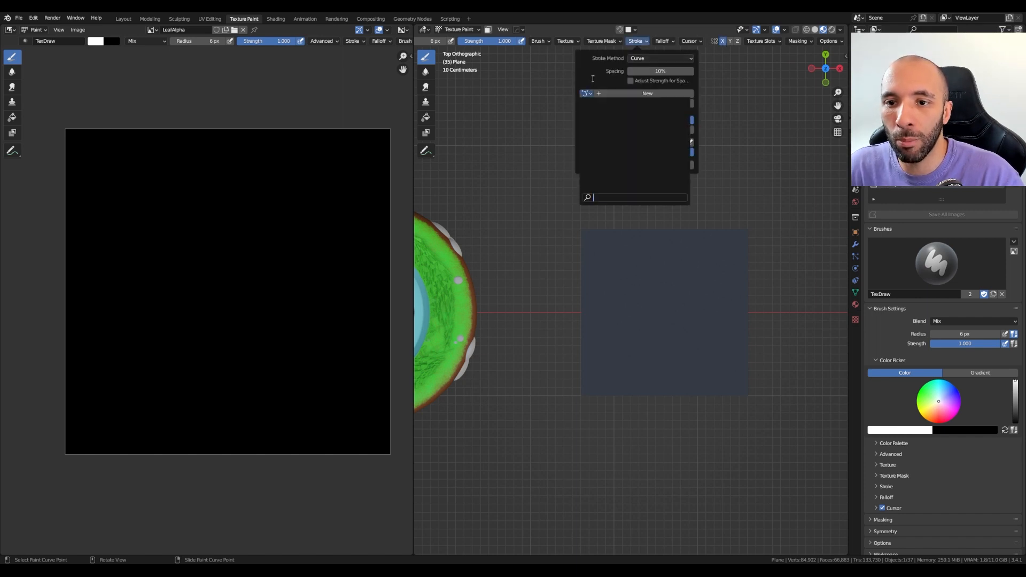
{"action": "left_click", "coordinate": [612, 94]}
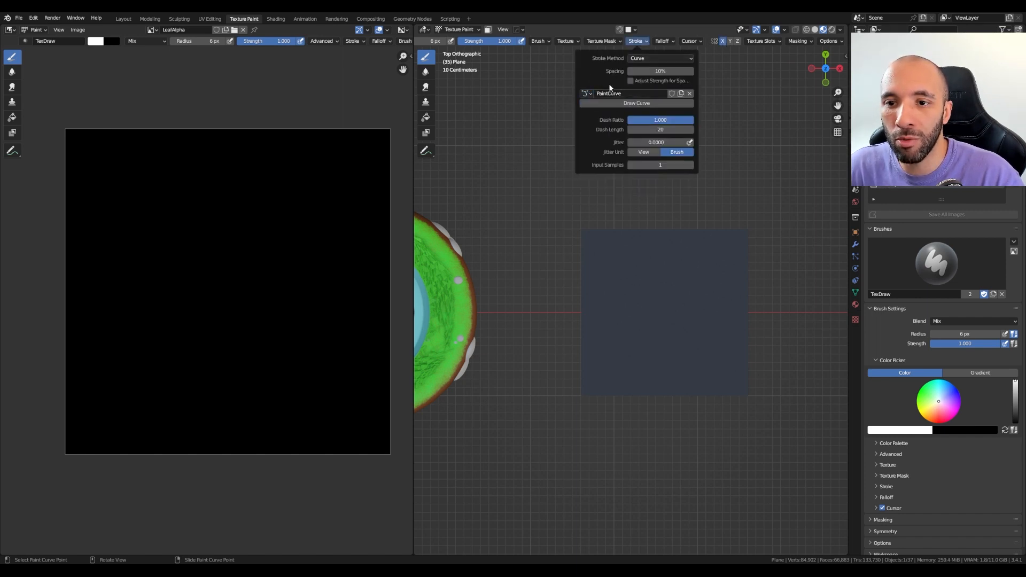
{"action": "left_click", "coordinate": [681, 94]}
{"action": "left_click", "coordinate": [634, 93]}
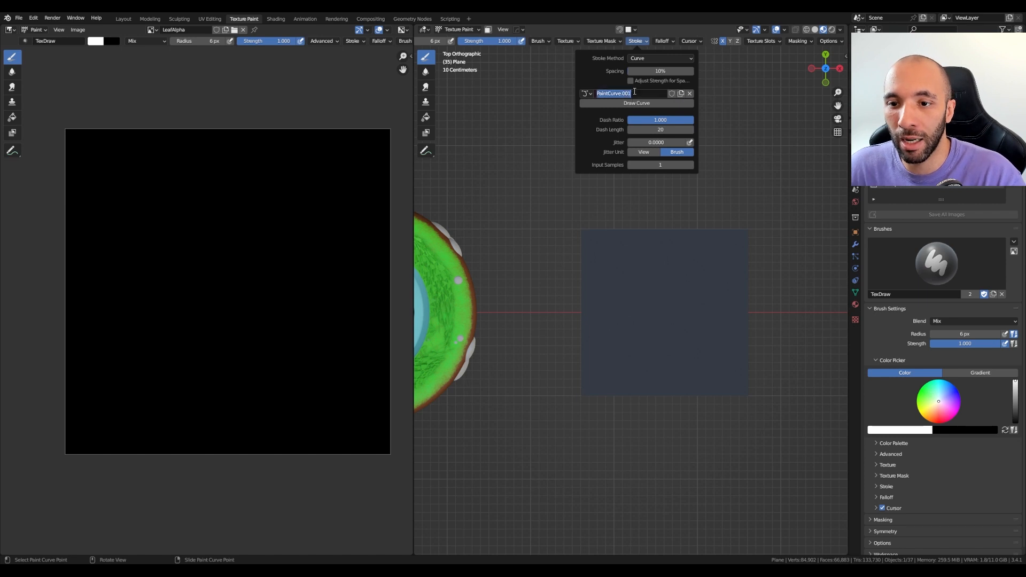
{"action": "type", "text": "Leaf"}
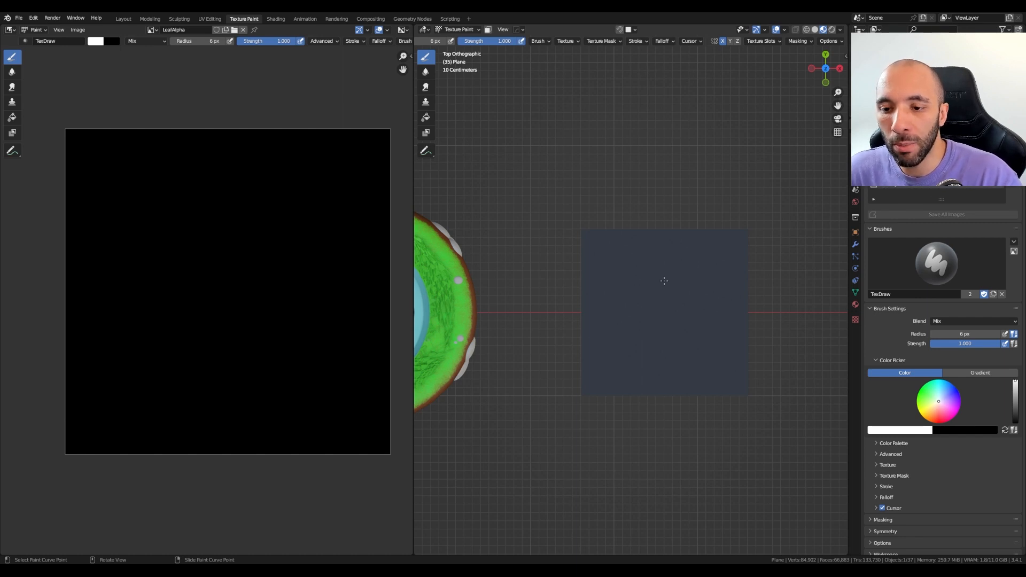
{"action": "right_click", "coordinate": [659, 259], "text": "ctrl"}
{"action": "right_click", "coordinate": [629, 344], "text": "ctrl"}
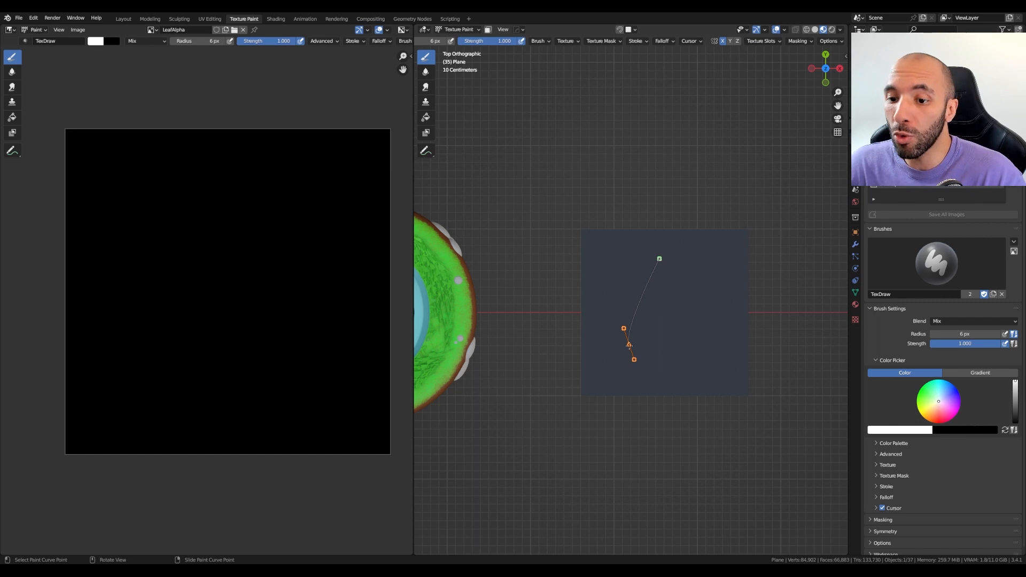
{"action": "left_click_drag", "start_coordinate": [625, 341], "coordinate": [634, 370]}
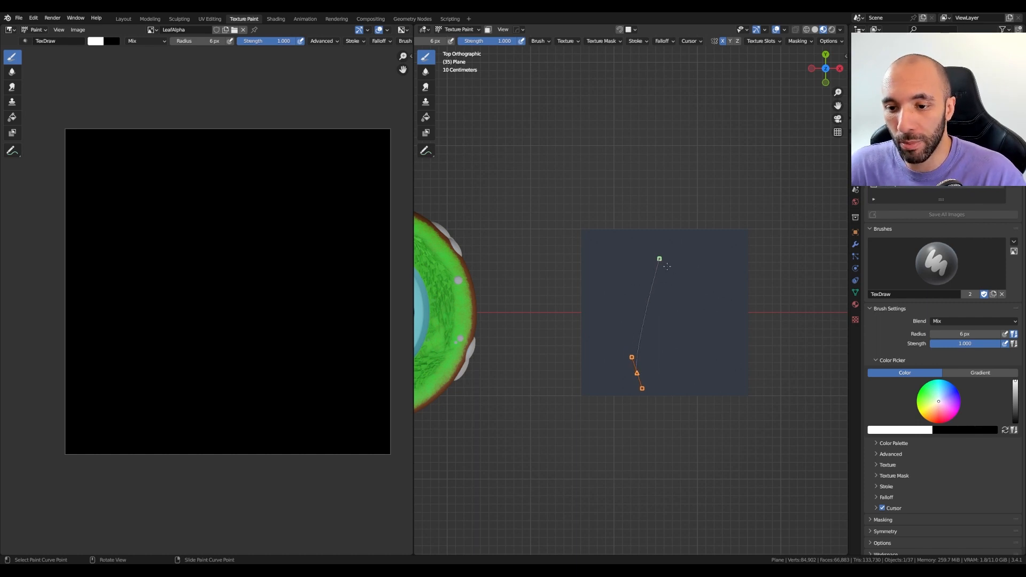
{"action": "left_click", "coordinate": [659, 256]}
{"action": "key", "text": "Return"}
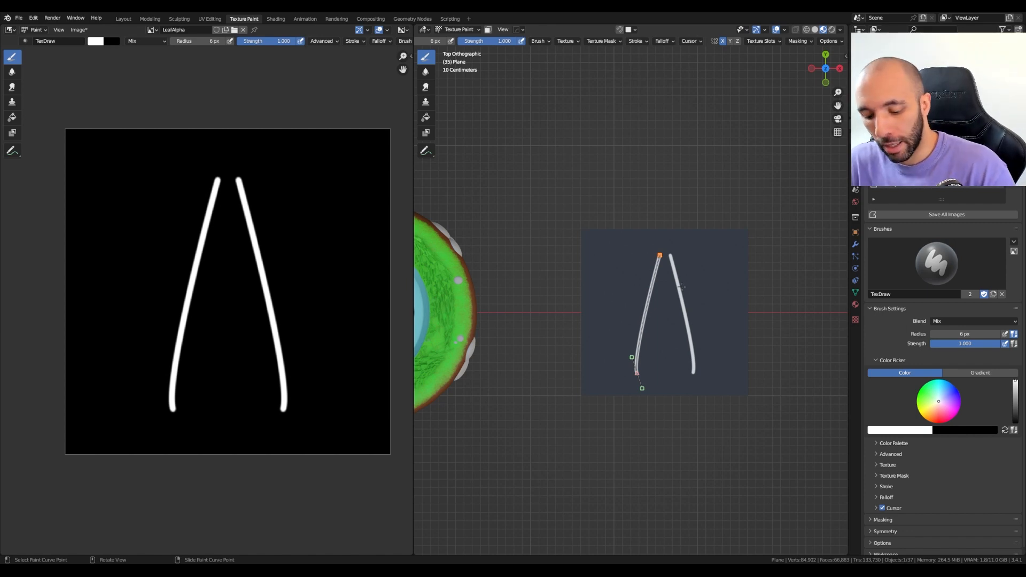
{"action": "key", "text": "ctrl+z"}
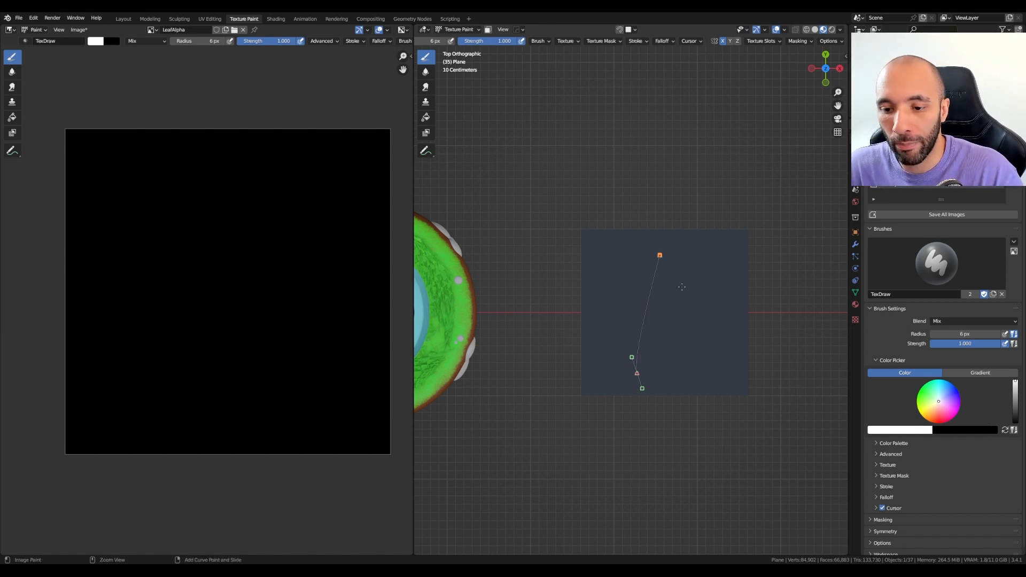
{"action": "key", "text": "ctrl+z"}
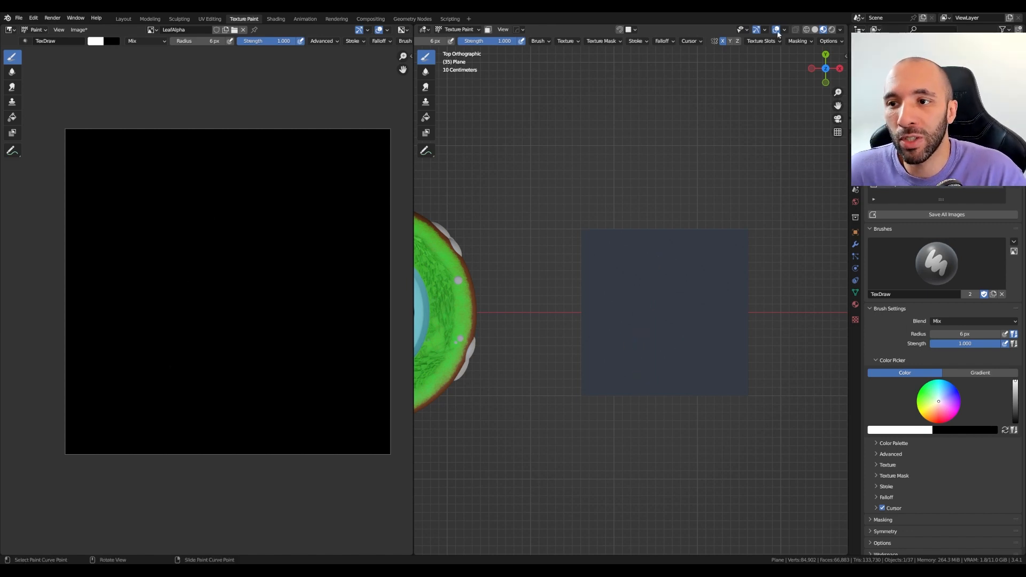
Enable the wireframe overlay and isolate the plane in local view to reveal its centre line
{"action": "left_click", "coordinate": [785, 31]}
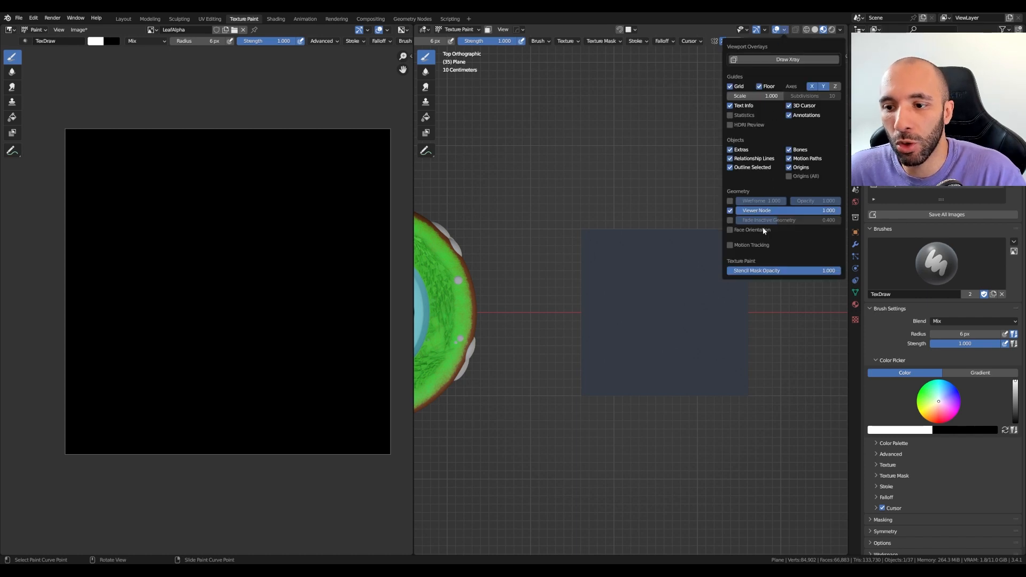
{"action": "left_click", "coordinate": [730, 201]}
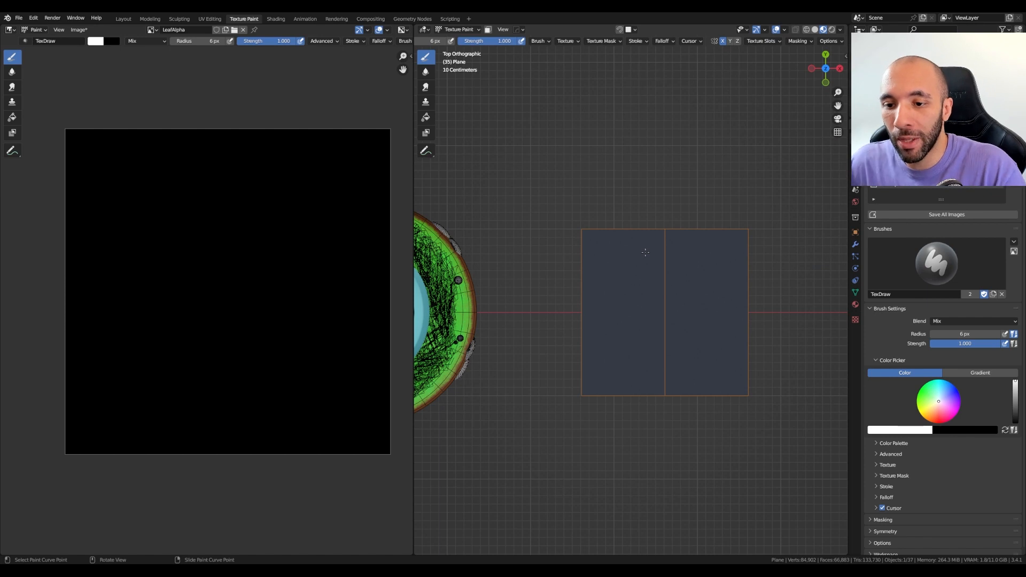
{"action": "key", "text": "KP_Divide"}
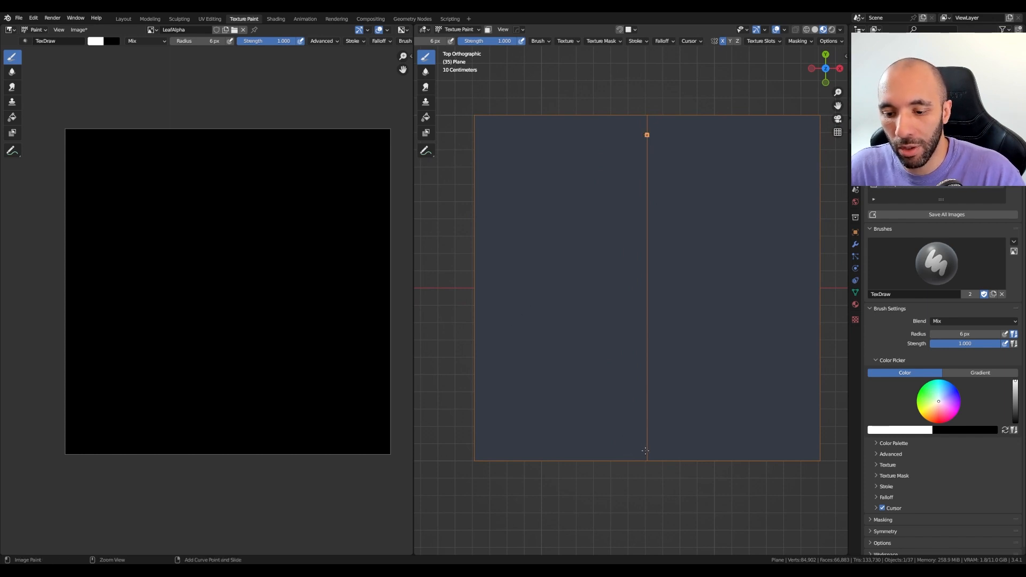
Shape the paint curve as one side of a teardrop leaf between the plane's upper and lower centre points, then paint the mirrored white outline
{"action": "right_click_drag", "start_coordinate": [647, 452], "coordinate": [730, 488], "text": "ctrl"}
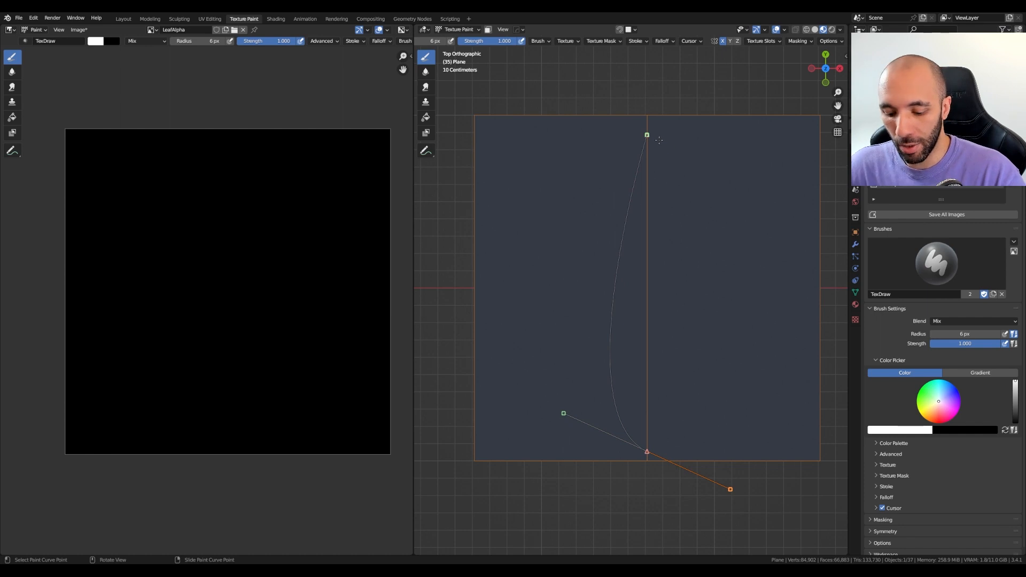
{"action": "mouse_move", "coordinate": [651, 138]}
{"action": "right_mouse_down", "text": "shift"}
{"action": "mouse_move", "coordinate": [647, 154]}
{"action": "mouse_move", "coordinate": [623, 158]}
{"action": "right_mouse_up", "text": "shift"}
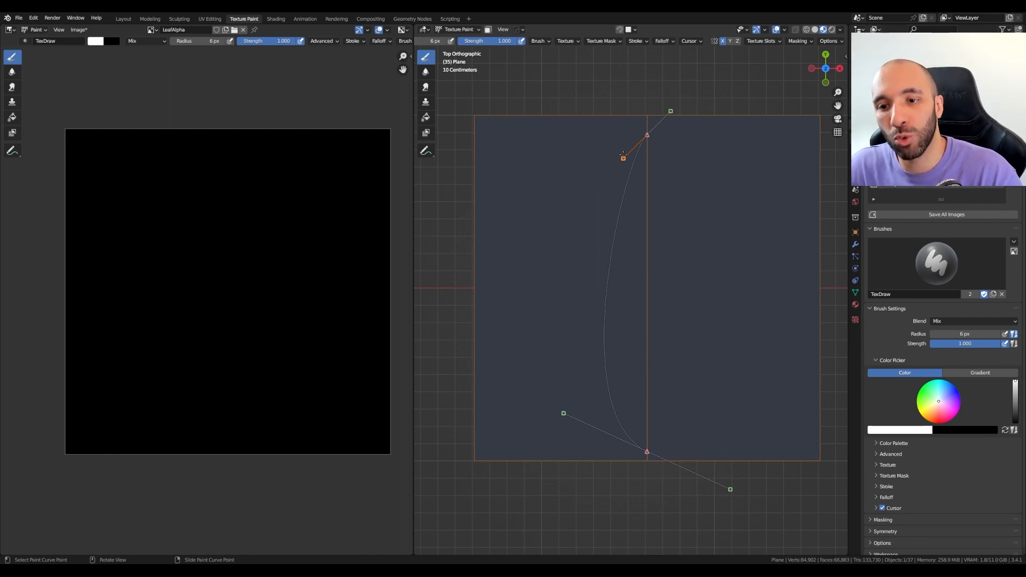
{"action": "right_click_drag", "start_coordinate": [623, 156], "coordinate": [623, 175]}
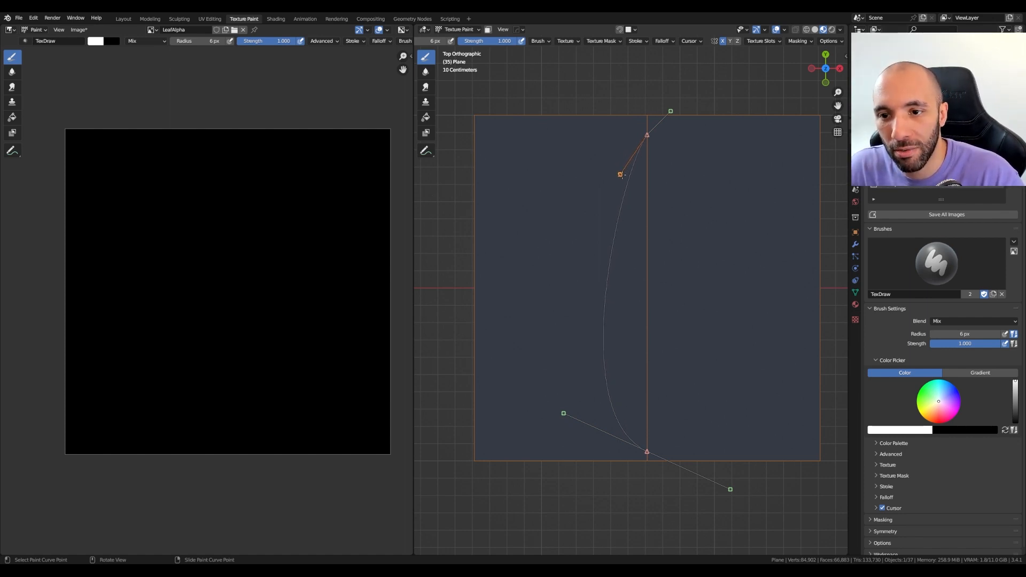
{"action": "right_click_drag", "start_coordinate": [563, 413], "coordinate": [502, 408]}
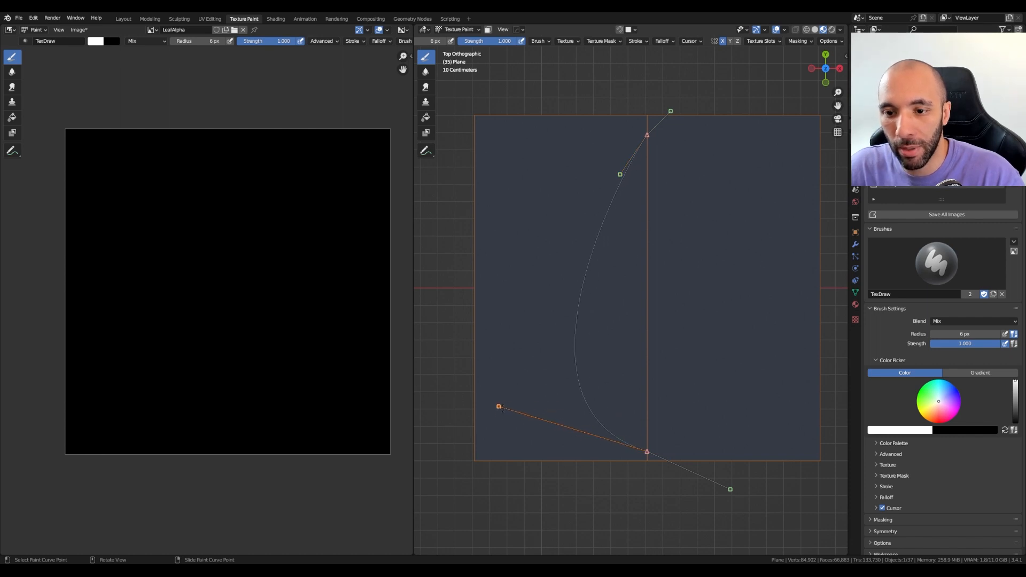
{"action": "right_click_drag", "start_coordinate": [619, 175], "coordinate": [620, 199]}
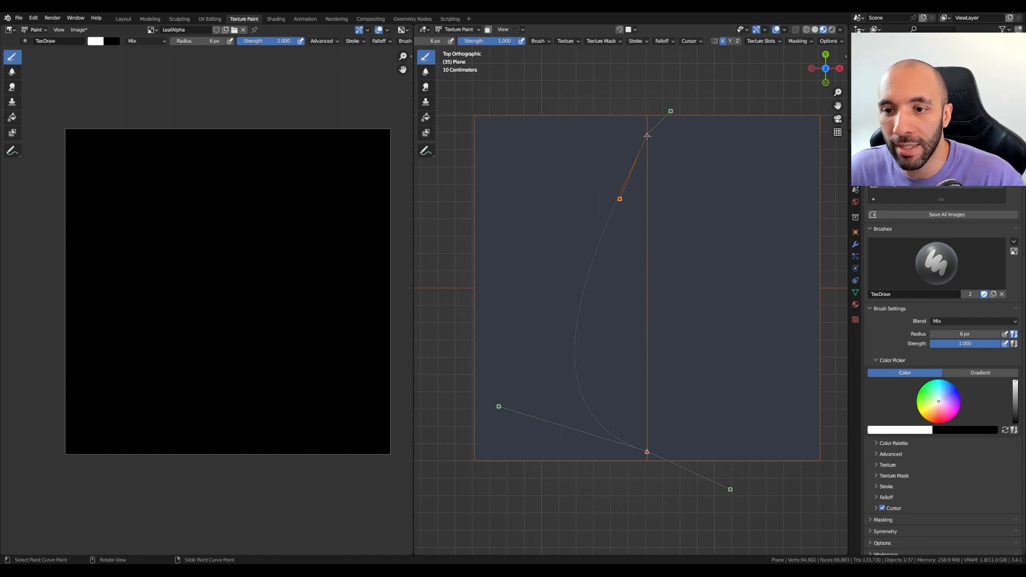
{"action": "left_click", "coordinate": [647, 135]}
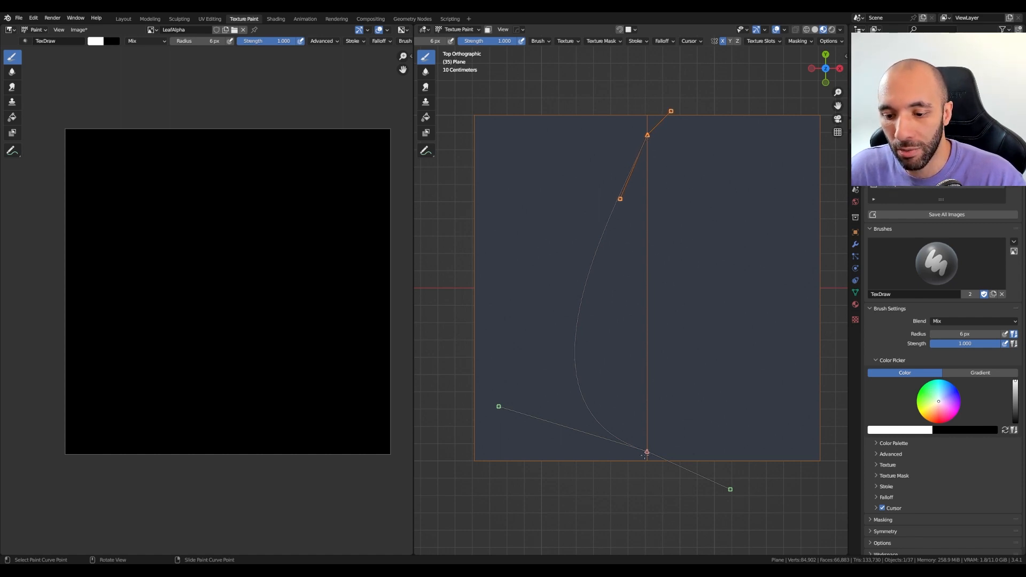
{"action": "left_click", "coordinate": [648, 452]}
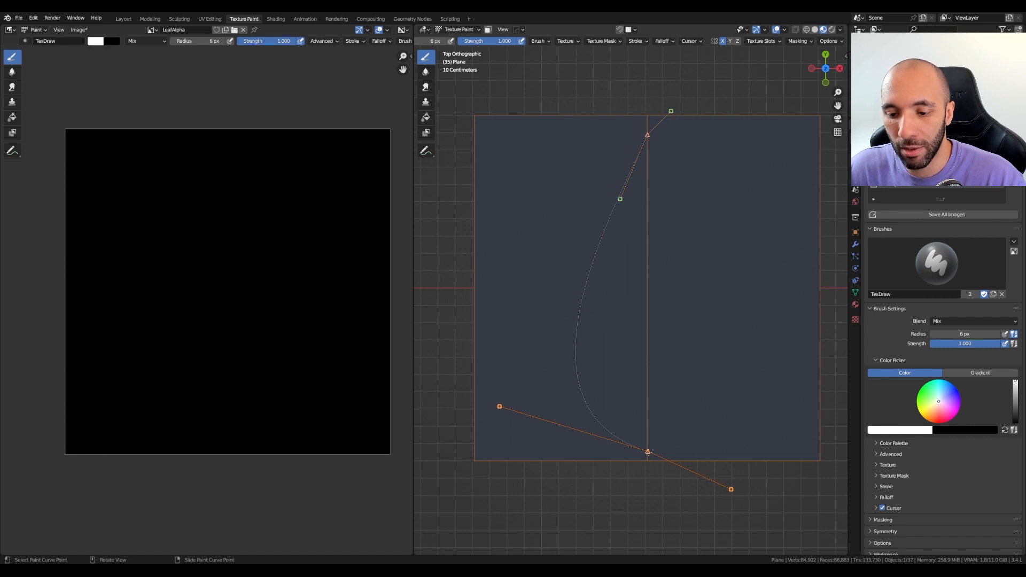
{"action": "left_click_drag", "start_coordinate": [499, 407], "coordinate": [483, 418]}
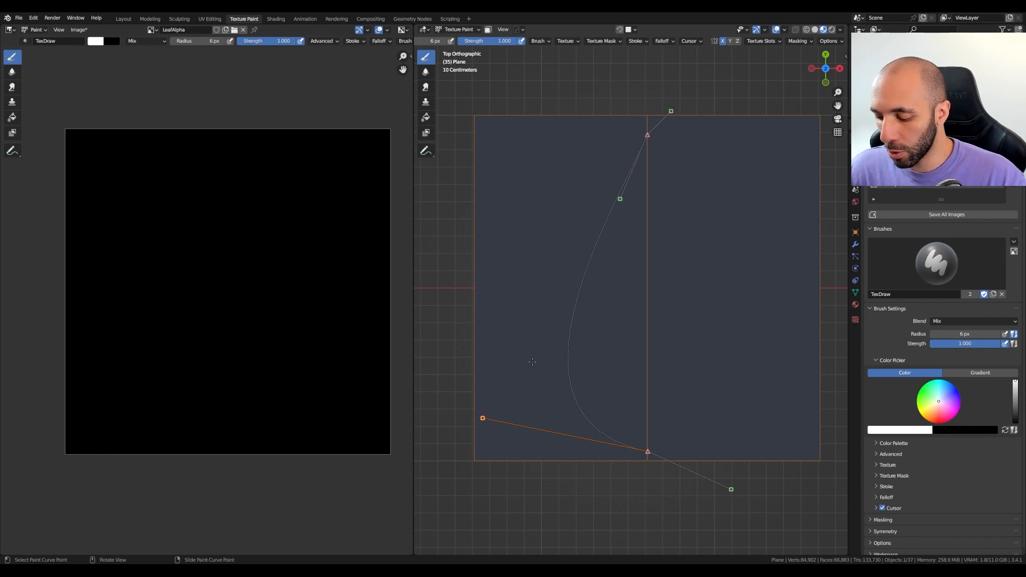
{"action": "key", "text": "Return"}
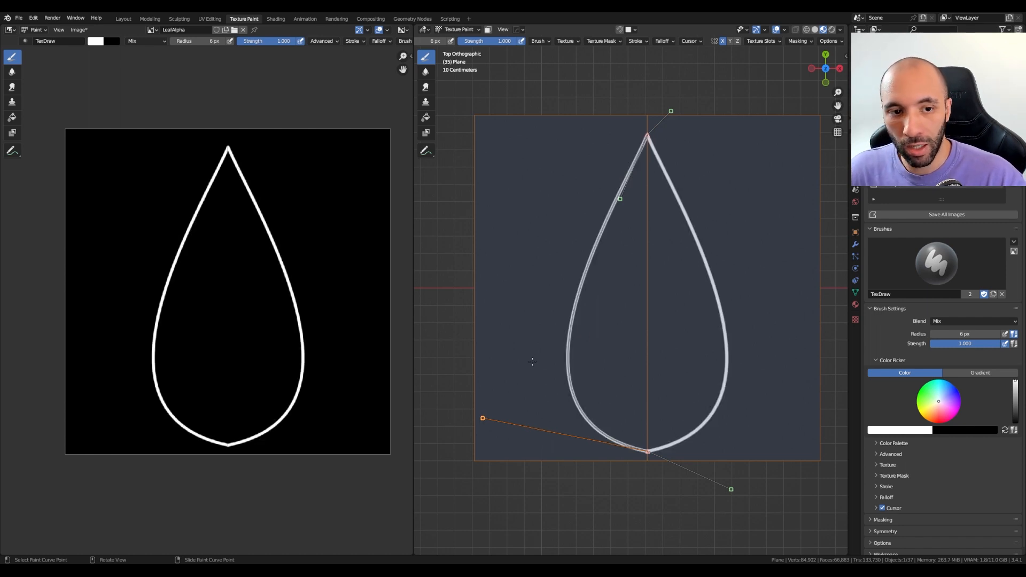
Inspect the painted leaf outline for gaps in the image editor and fill its interior with white
{"action": "scroll", "coordinate": [224, 398], "scroll_direction": "up", "scroll_amount": 4}
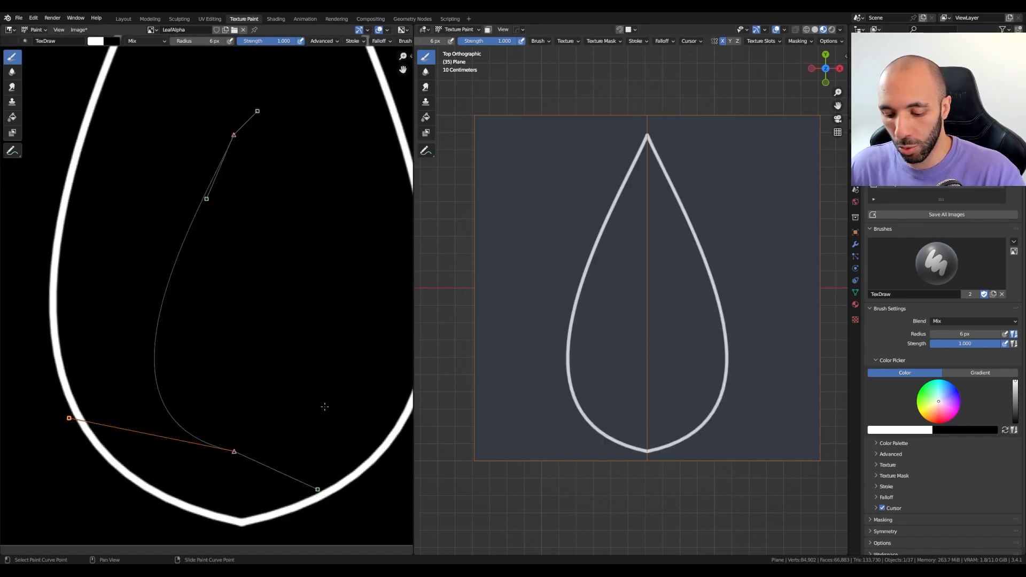
{"action": "scroll", "coordinate": [324, 407], "scroll_direction": "down", "scroll_amount": 2}
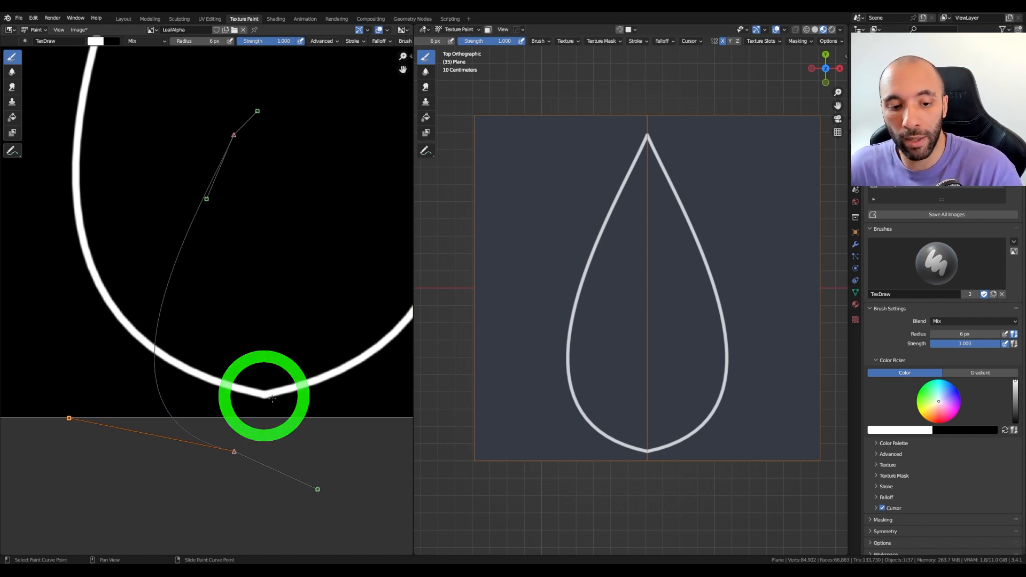
{"action": "scroll", "coordinate": [278, 331], "scroll_direction": "down", "scroll_amount": 8}
{"action": "scroll", "coordinate": [288, 274], "scroll_direction": "up", "scroll_amount": 5}
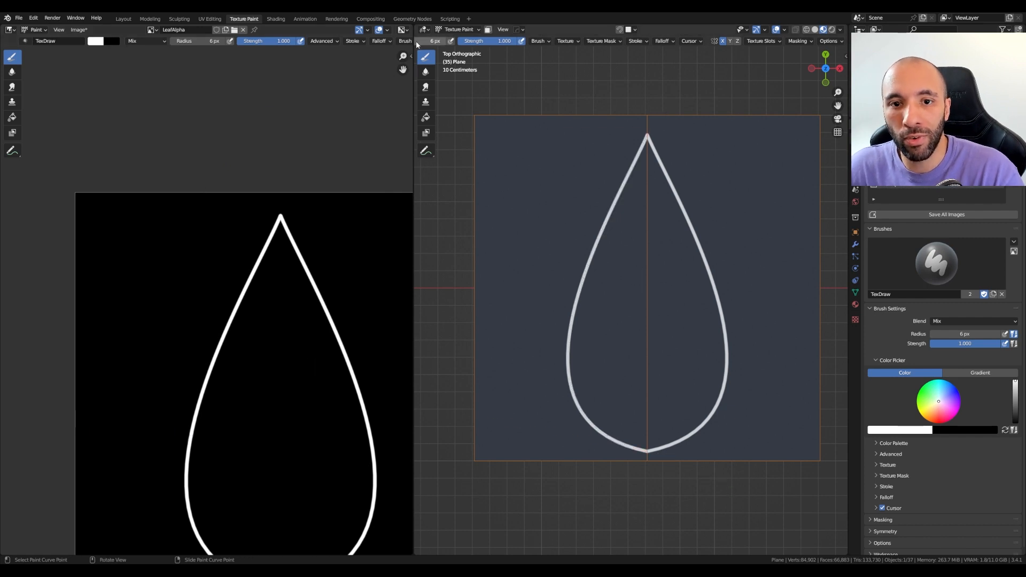
{"action": "left_click", "coordinate": [12, 117]}
{"action": "left_click", "coordinate": [268, 372]}
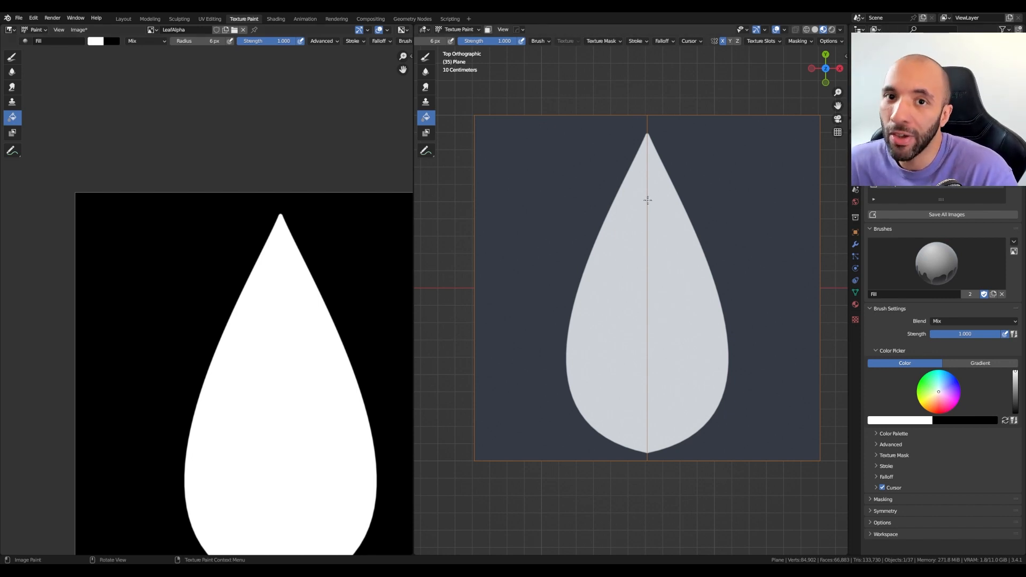
Try the Smear brush along the leaf's side to cut five mirrored notches into its edges
{"action": "left_click", "coordinate": [426, 88]}
{"action": "mouse_move", "coordinate": [618, 190]}
{"action": "left_mouse_down"}
{"action": "mouse_move", "coordinate": [644, 202]}
{"action": "mouse_move", "coordinate": [608, 269]}
{"action": "left_mouse_up"}
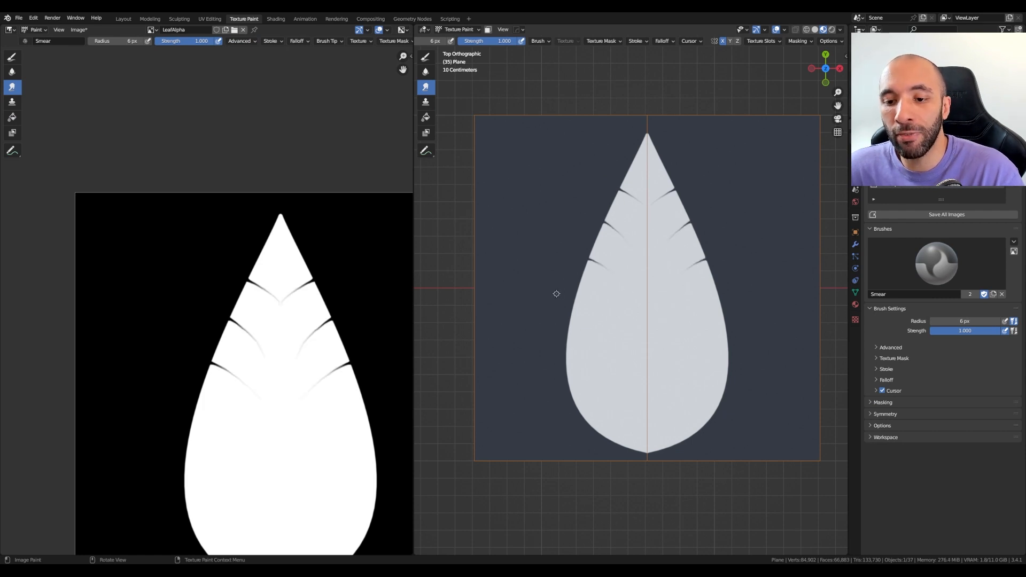
{"action": "left_click_drag", "start_coordinate": [557, 295], "coordinate": [588, 310]}
{"action": "left_click_drag", "start_coordinate": [547, 366], "coordinate": [586, 373]}
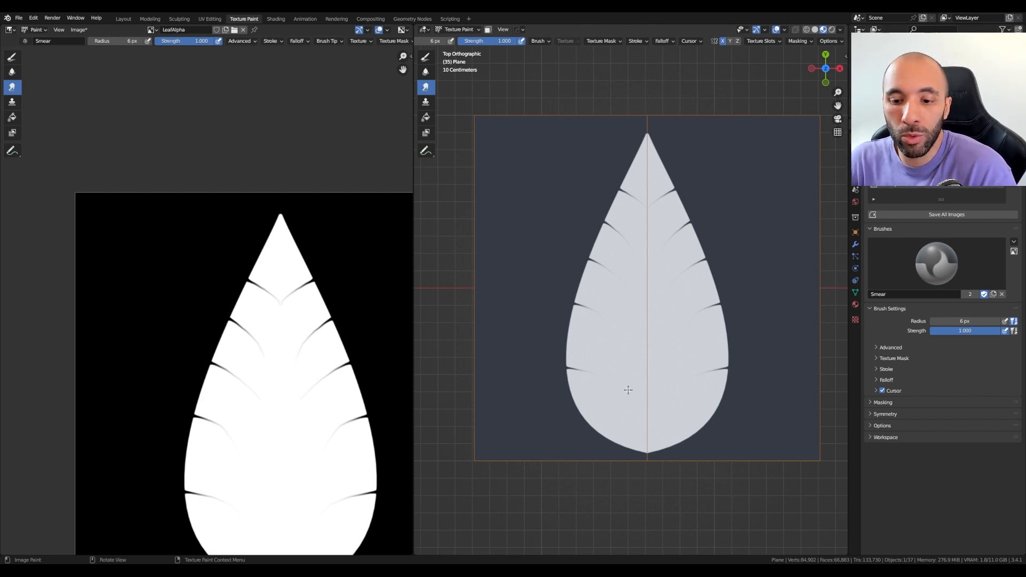
Undo all the smear strokes on the leaf
{"action": "key", "text": "ctrl+z"}
{"action": "key", "text": "ctrl+z"}
{"action": "key", "text": "ctrl+z"}
{"action": "key", "text": "ctrl+z"}
{"action": "key", "text": "ctrl+z"}
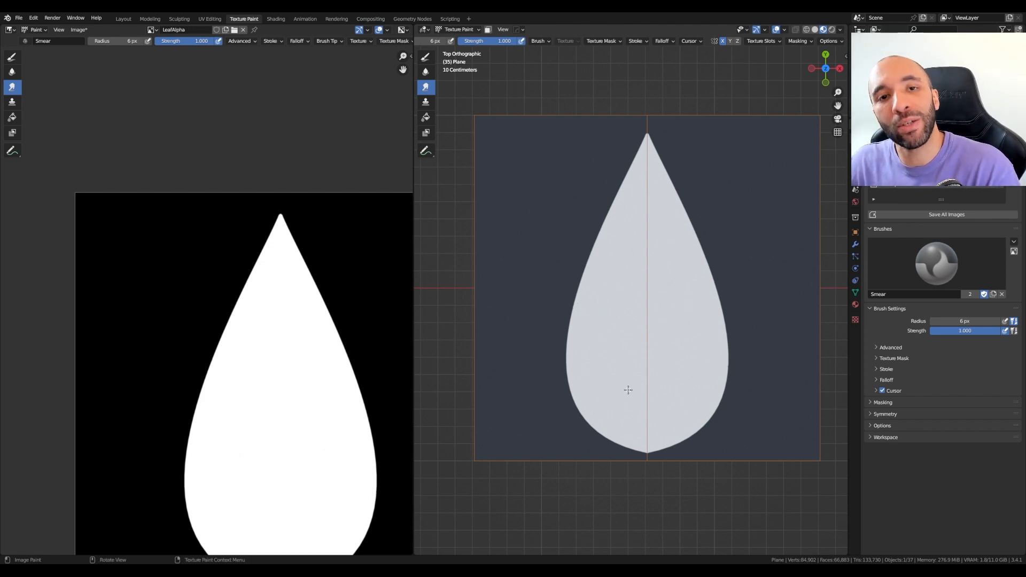
Dissolve the plane's vertical centre edge in Edit Mode, then return to Object Mode
{"action": "key", "text": "ctrl+Tab"}
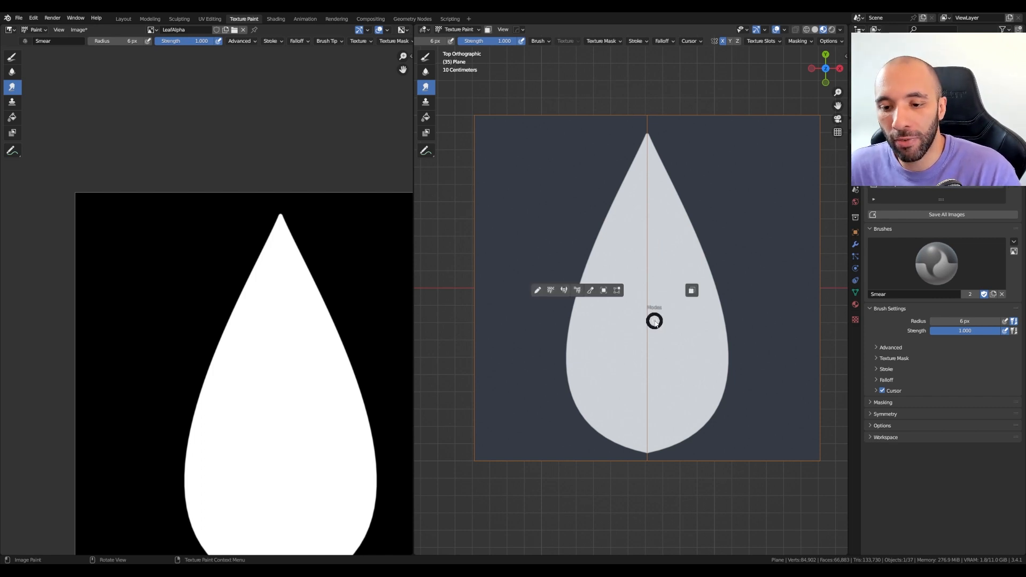
{"action": "left_click", "coordinate": [618, 289]}
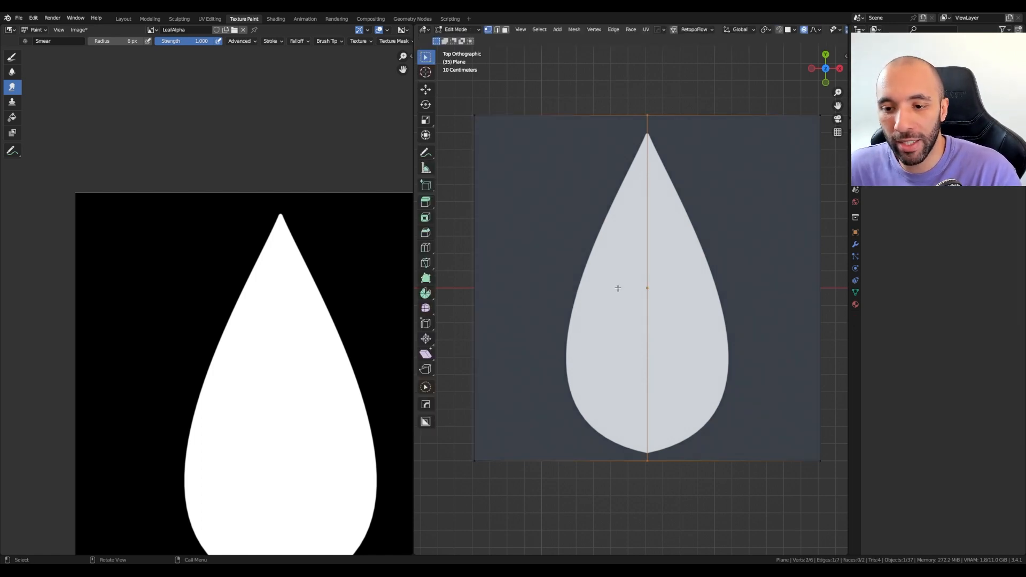
{"action": "key", "text": "2"}
{"action": "left_click", "coordinate": [647, 244]}
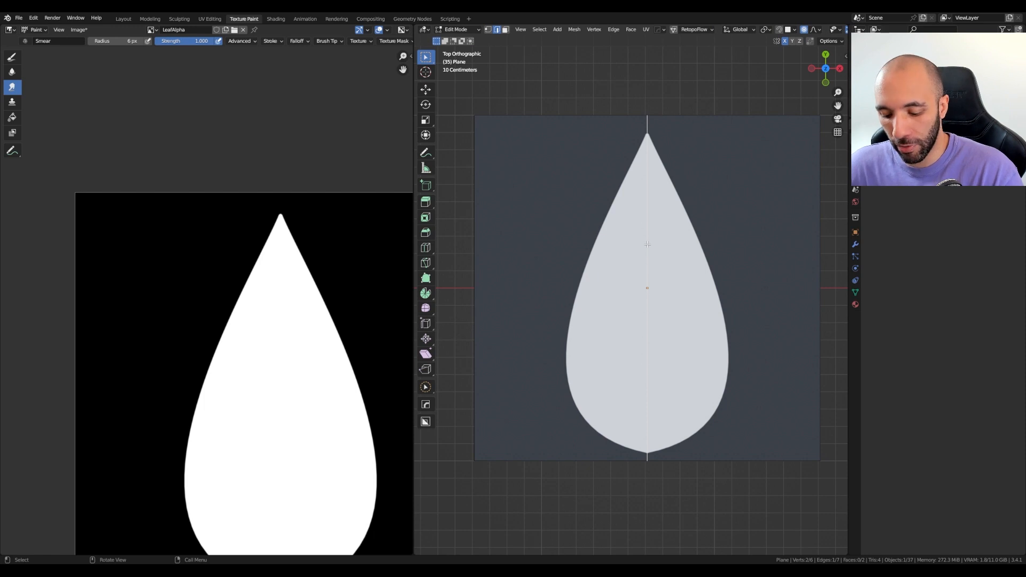
{"action": "key", "text": "ctrl+Tab"}
{"action": "left_click", "coordinate": [681, 321]}
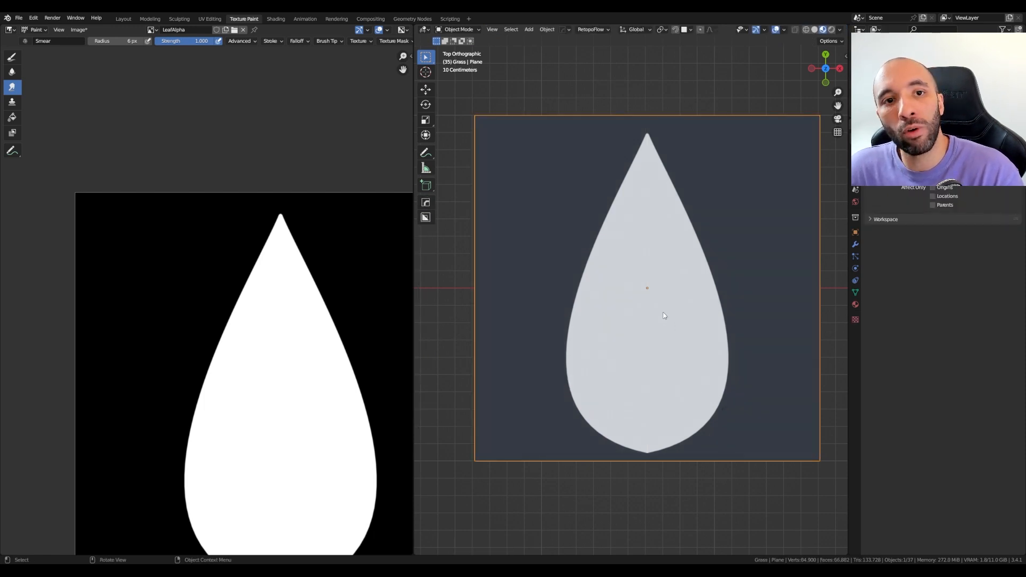
In the Shading workspace, assign the existing grass material named Material to the leaf plane and rename that material Grass
{"action": "left_click", "coordinate": [276, 20]}
{"action": "scroll", "coordinate": [646, 225], "scroll_direction": "down", "scroll_amount": 6}
{"action": "middle_click_drag", "start_coordinate": [646, 225], "coordinate": [675, 264]}
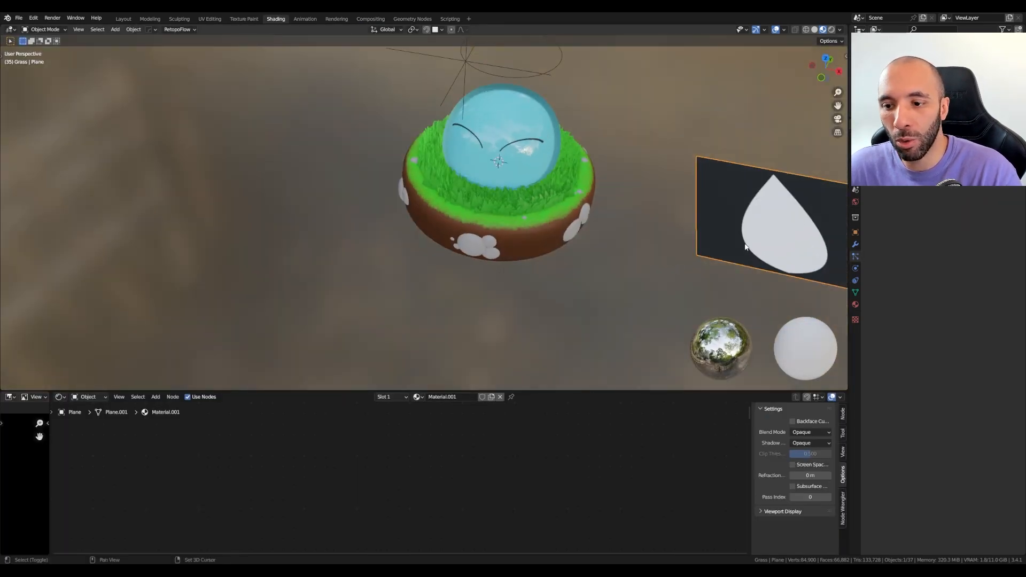
{"action": "middle_click_drag", "start_coordinate": [740, 249], "coordinate": [536, 182], "text": "shift"}
{"action": "key", "text": "KP_7"}
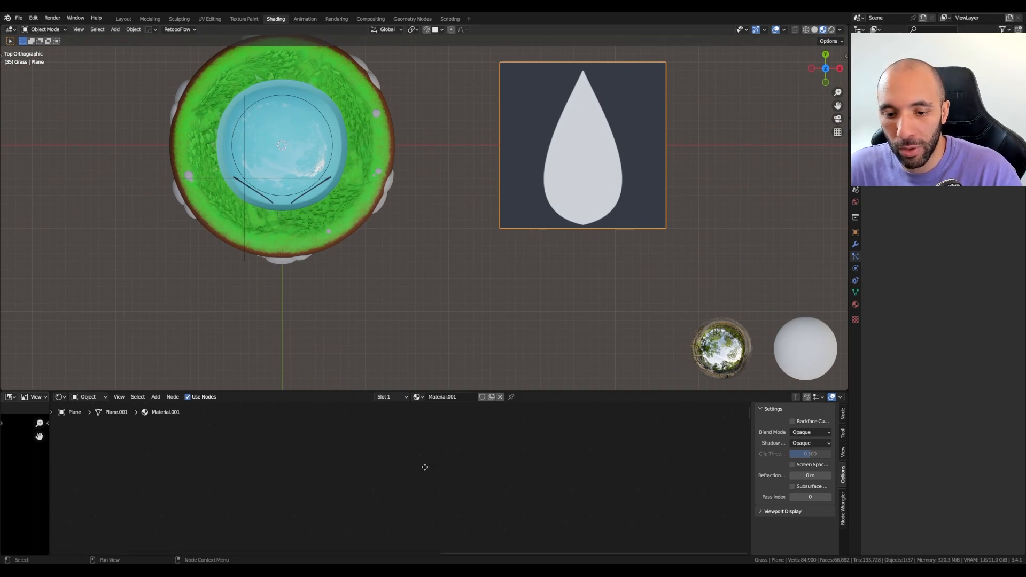
{"action": "key", "text": "Home"}
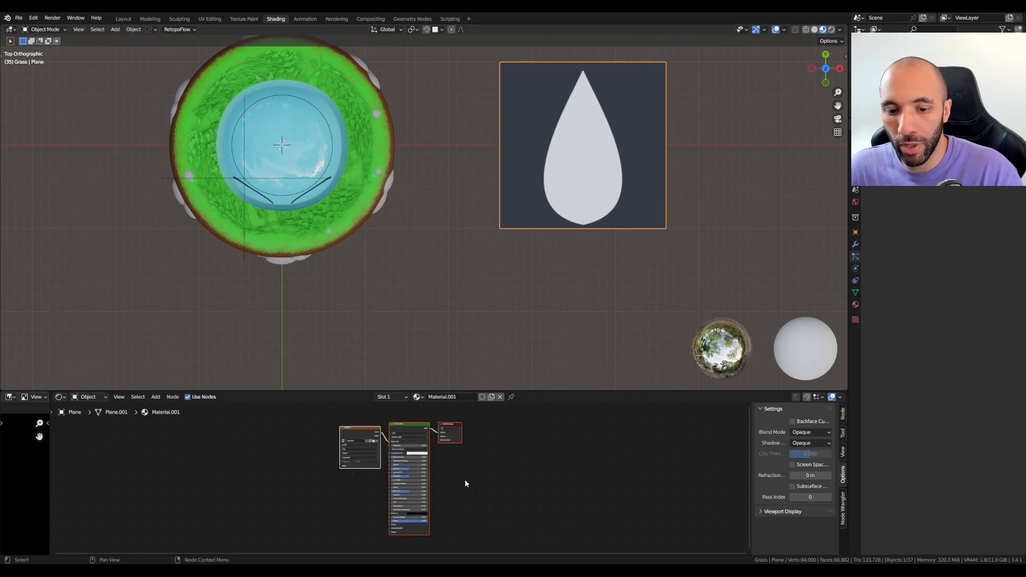
{"action": "left_click", "coordinate": [420, 396]}
{"action": "left_click", "coordinate": [437, 427]}
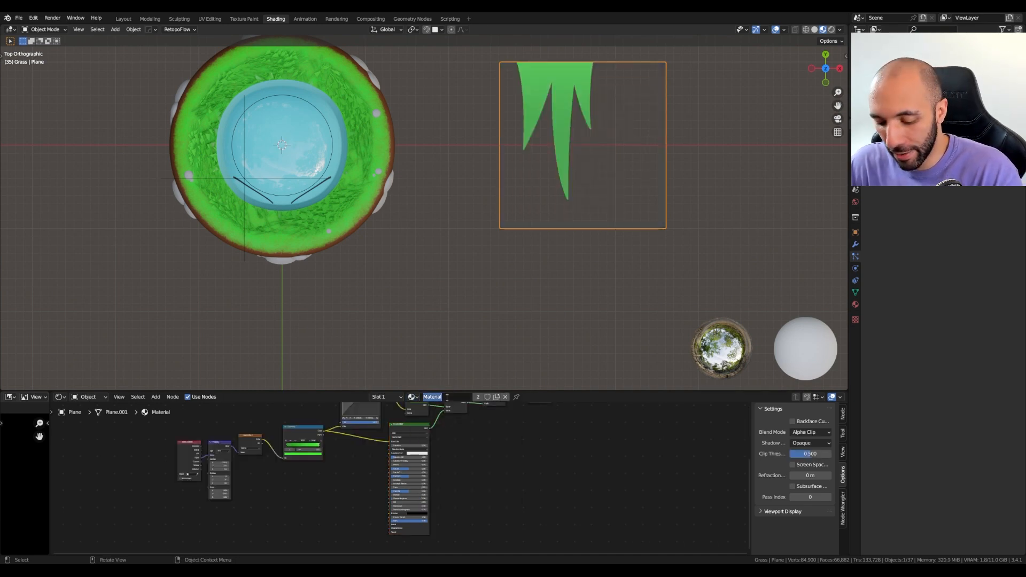
{"action": "type", "text": "Grass"}
{"action": "key", "text": "Return"}
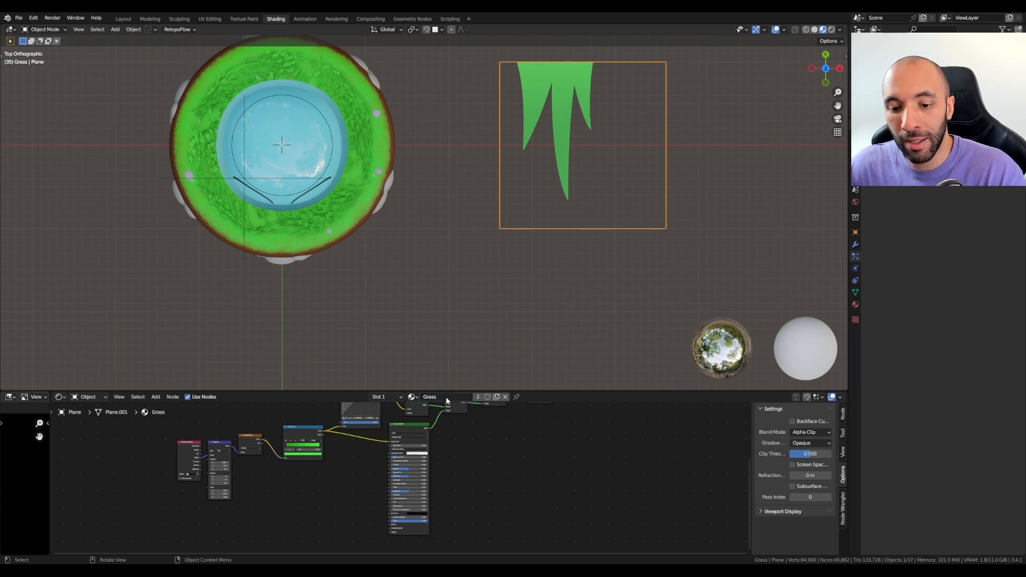
Make a single-user copy of the Grass material for the plane and name it Leaf
{"action": "left_click", "coordinate": [496, 399]}
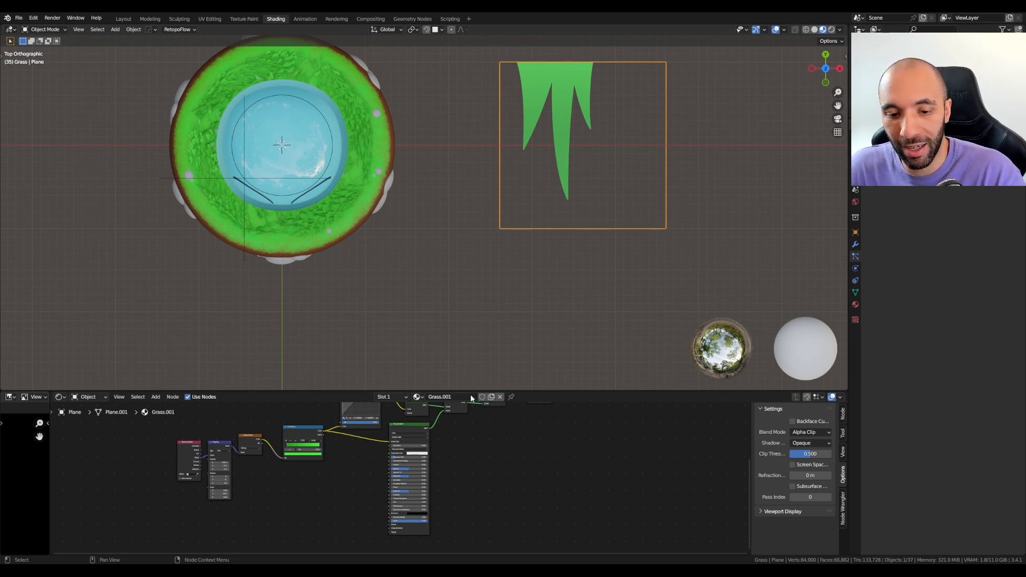
{"action": "double_click", "coordinate": [471, 396]}
{"action": "type", "text": "Leaf"}
{"action": "key", "text": "Return"}
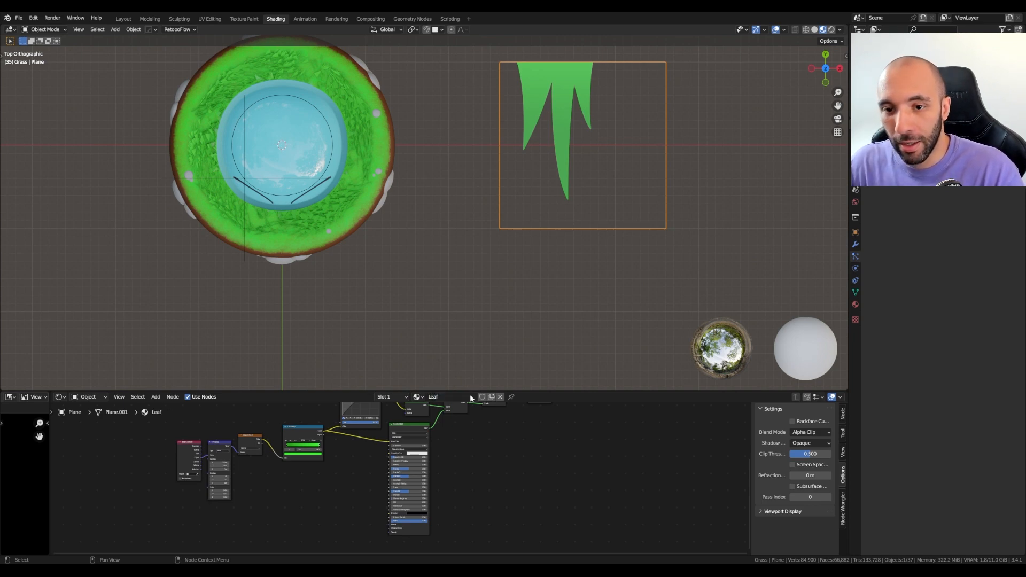
Replace GrassAlpha with the LeafAlpha image in the Leaf material's image texture node
{"action": "middle_click_drag", "start_coordinate": [570, 456], "coordinate": [616, 520]}
{"action": "middle_click_drag", "start_coordinate": [584, 432], "coordinate": [644, 485]}
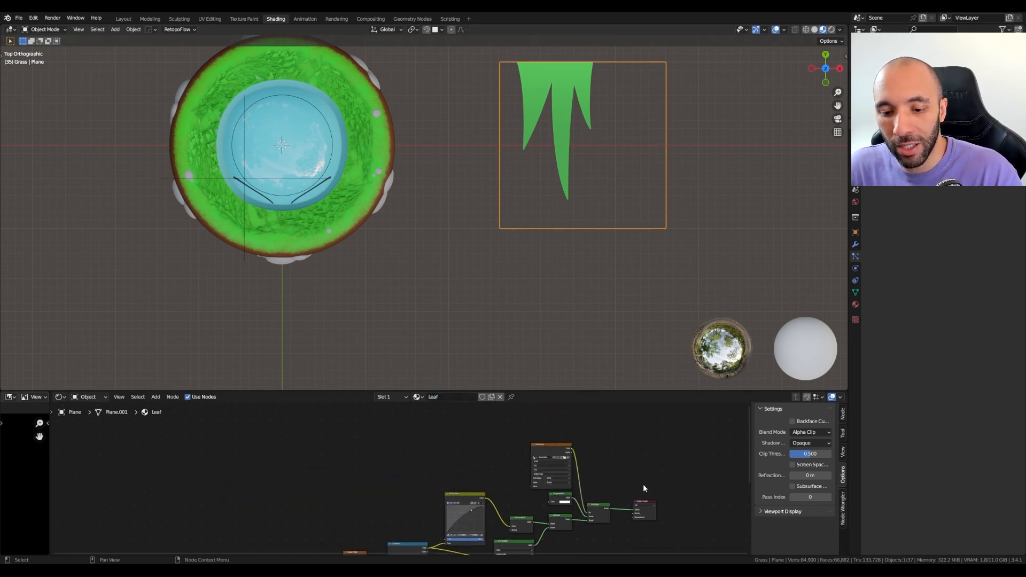
{"action": "scroll", "coordinate": [545, 466], "scroll_direction": "up", "scroll_amount": 12}
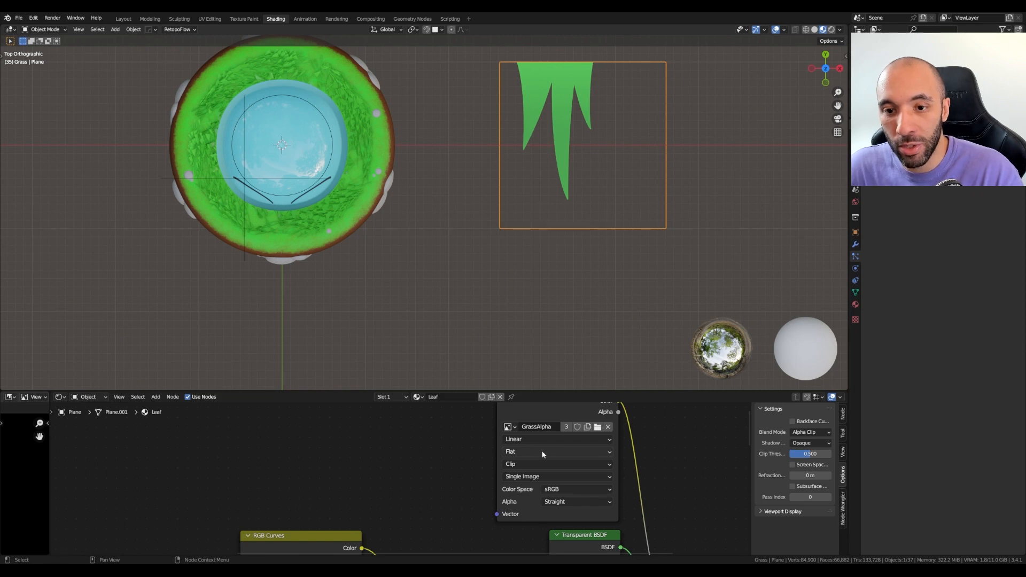
{"action": "left_click", "coordinate": [508, 427]}
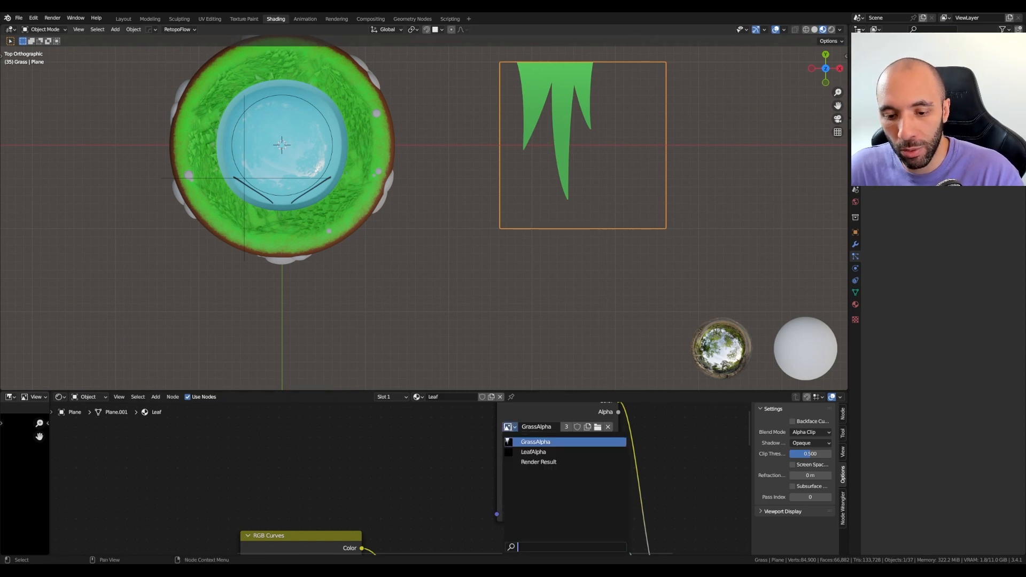
{"action": "left_click", "coordinate": [561, 451]}
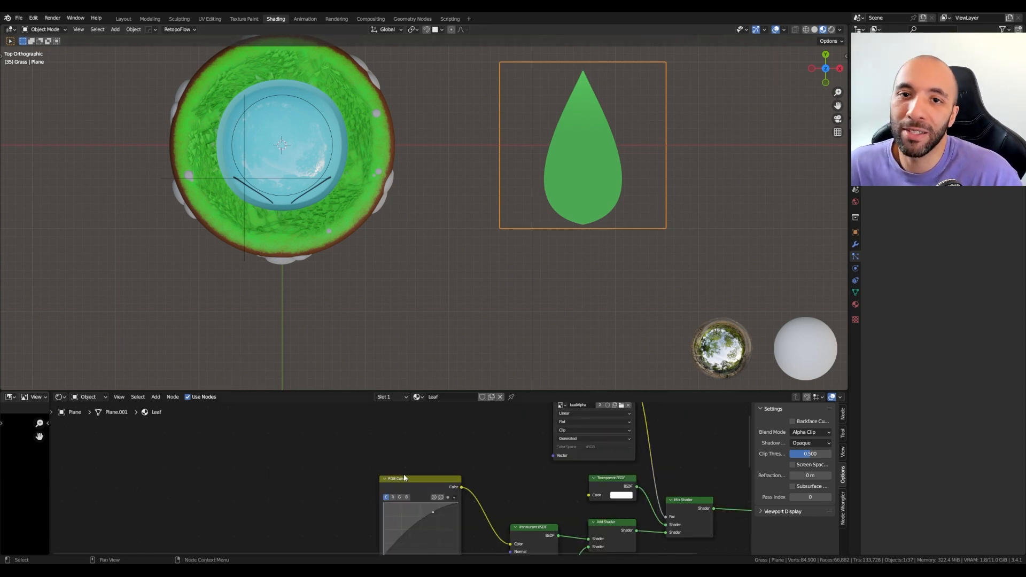
Enlarge the node editor and preview the Leaf material's Gradient Texture output on the plane
{"action": "middle_click_drag", "start_coordinate": [343, 505], "coordinate": [387, 442]}
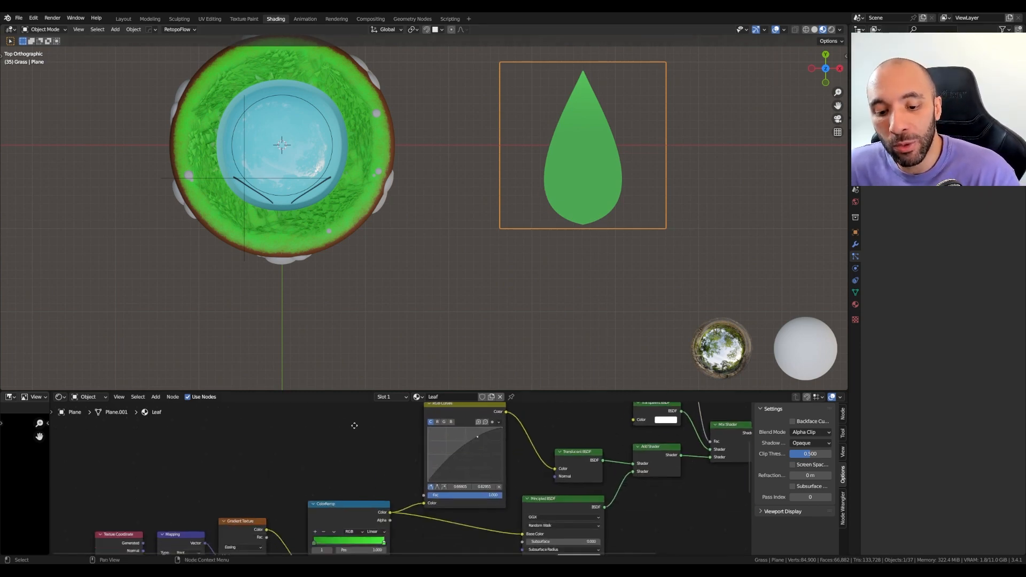
{"action": "left_click_drag", "start_coordinate": [505, 391], "coordinate": [529, 298]}
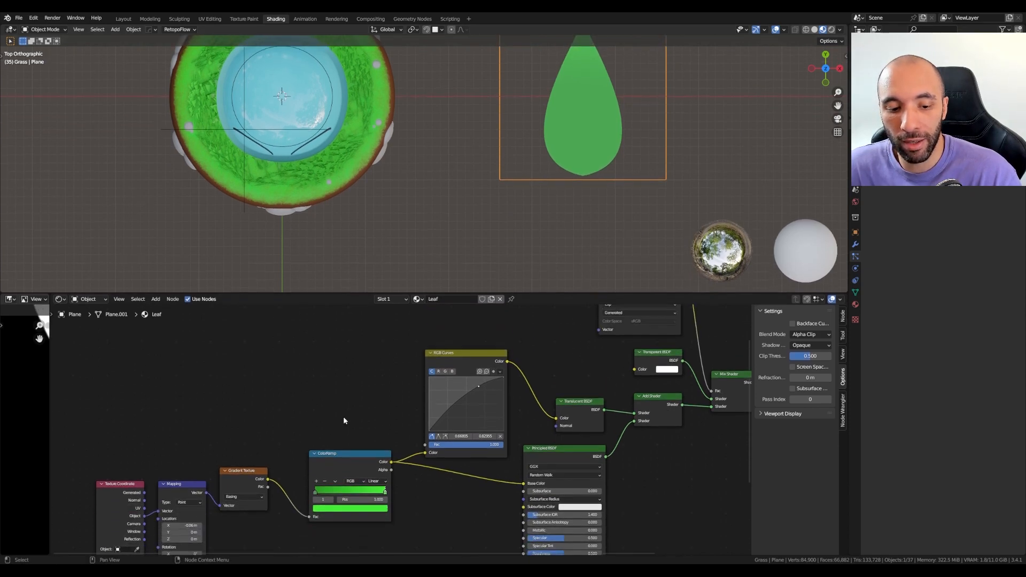
{"action": "scroll", "coordinate": [342, 376], "scroll_direction": "up", "scroll_amount": 2}
{"action": "left_click", "coordinate": [284, 421], "text": "ctrl+shift"}
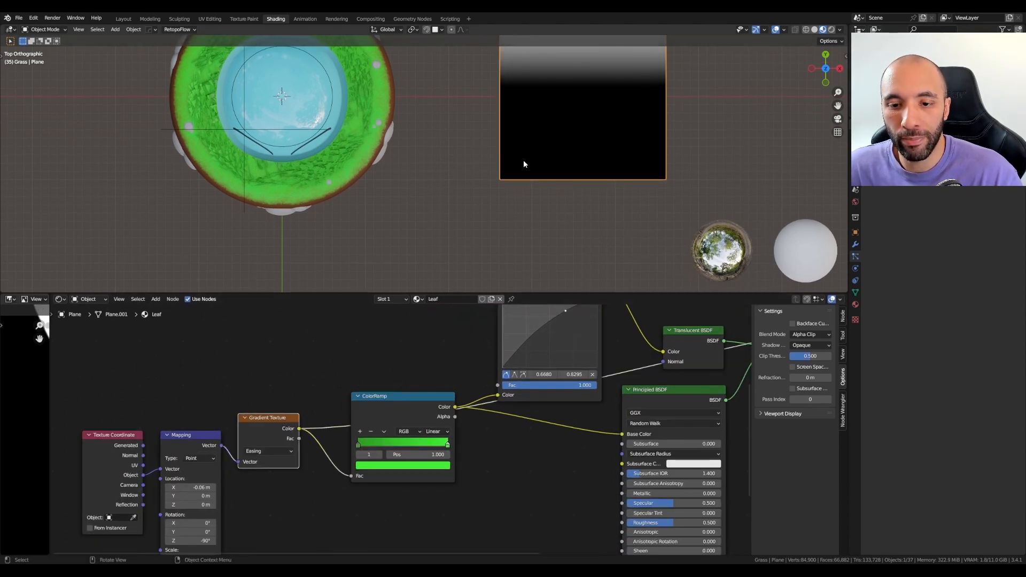
{"action": "middle_click_drag", "start_coordinate": [524, 165], "coordinate": [511, 247], "text": "shift"}
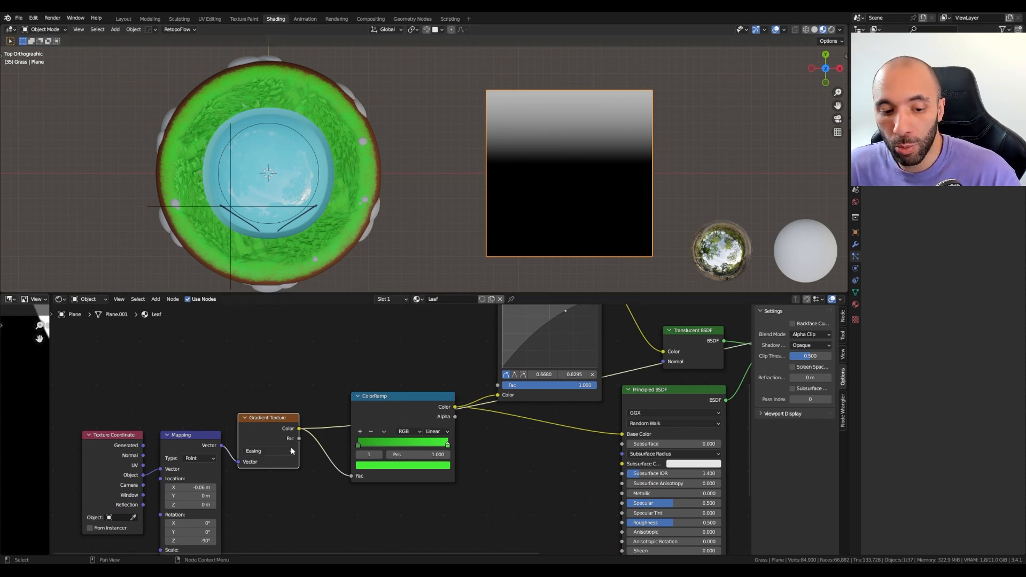
Set the Mapping node's X location to 0.5 m and route the final Mix Shader back to the material output
{"action": "left_click_drag", "start_coordinate": [193, 487], "coordinate": [218, 487], "text": "shift"}
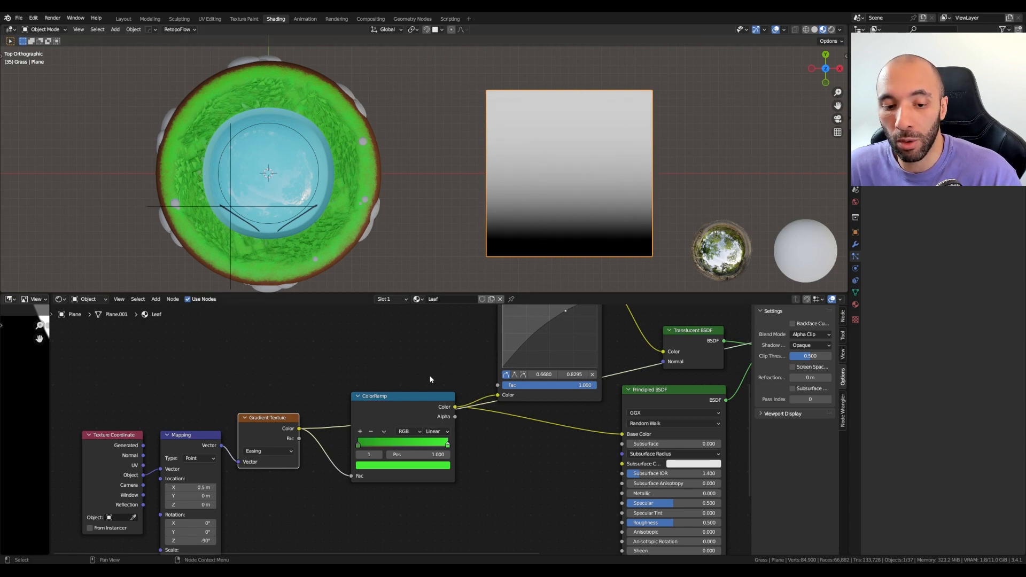
{"action": "scroll", "coordinate": [439, 376], "scroll_direction": "down", "scroll_amount": 3}
{"action": "middle_click_drag", "start_coordinate": [705, 437], "coordinate": [254, 477], "text": "shift"}
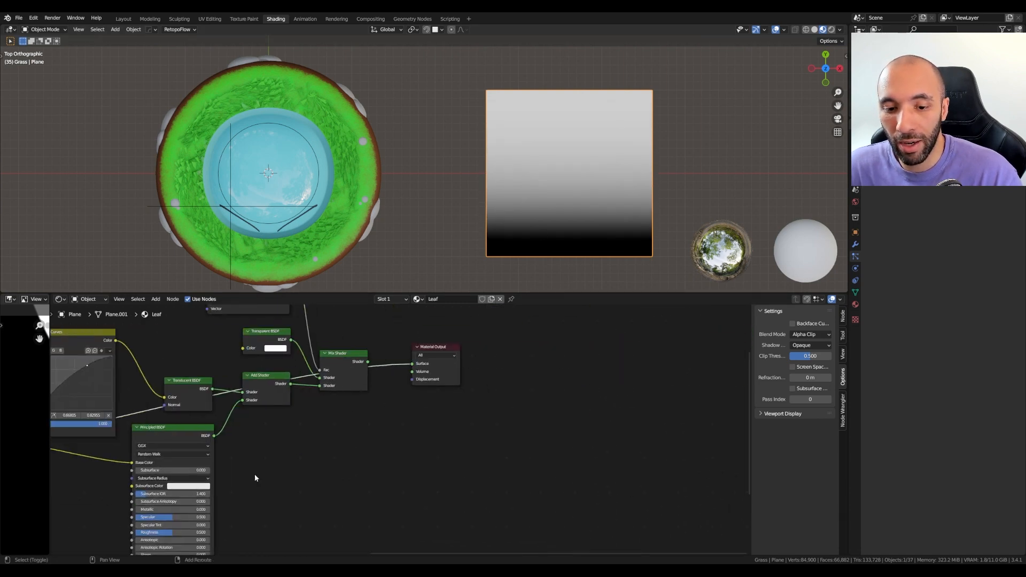
{"action": "left_click", "coordinate": [358, 360], "text": "ctrl+shift"}
Increase the Mapping node's X location slightly to fine-tune the gradient along the leaf
{"action": "middle_click_drag", "start_coordinate": [216, 410], "coordinate": [616, 394], "text": "shift"}
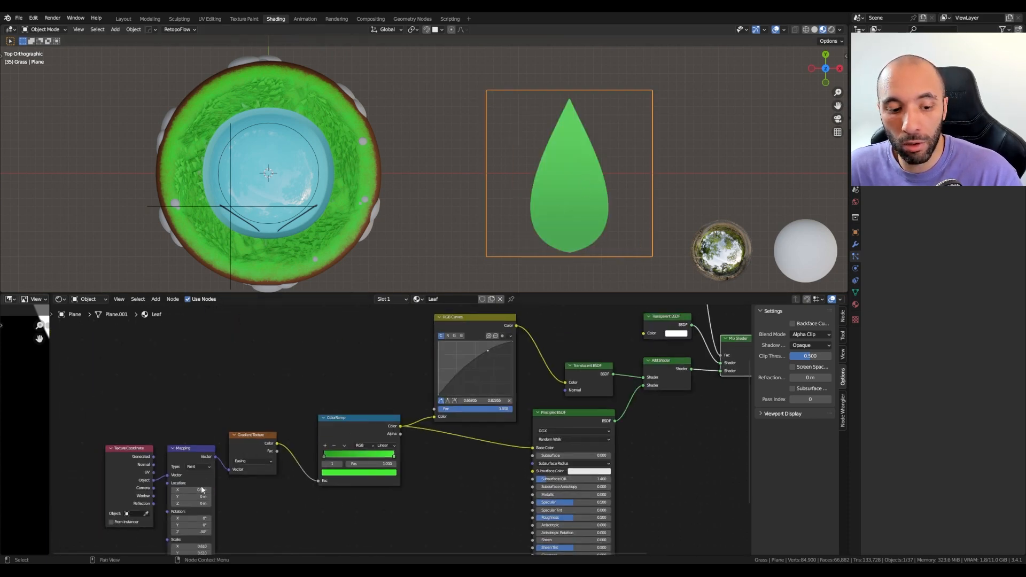
{"action": "left_click_drag", "start_coordinate": [193, 490], "coordinate": [206, 489], "text": "shift"}
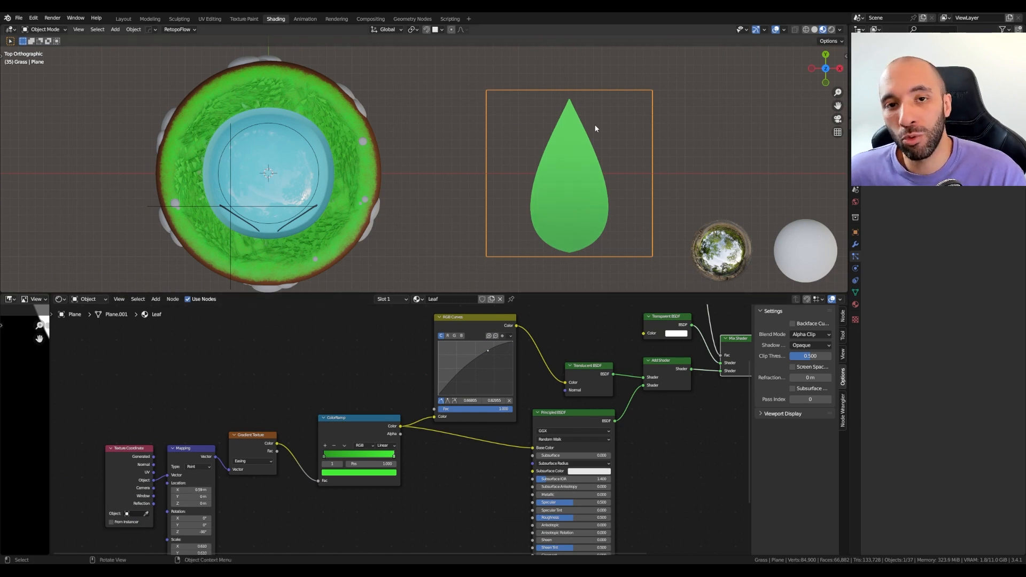
{"action": "scroll", "coordinate": [613, 203], "scroll_direction": "up", "scroll_amount": 2}
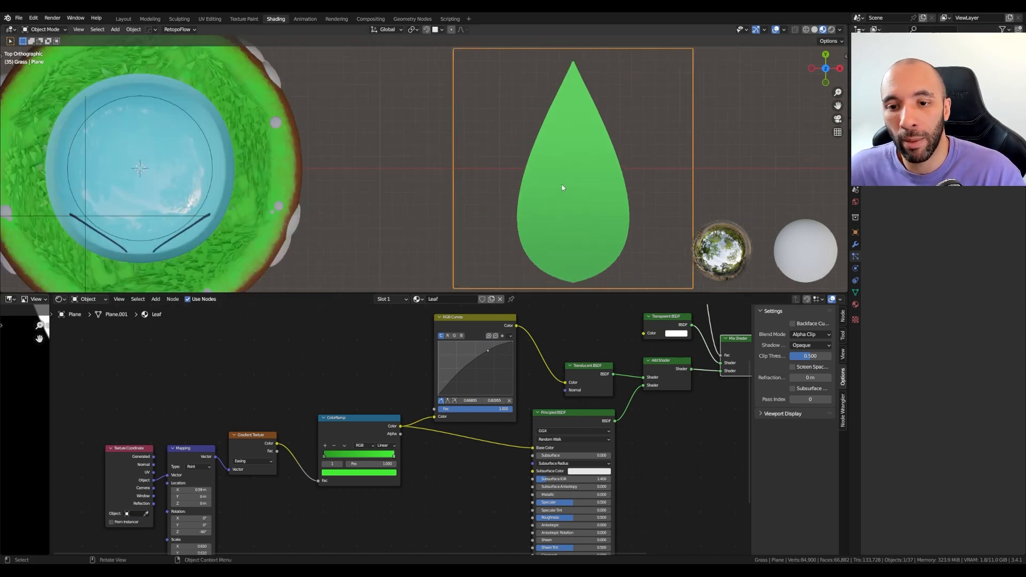
Convert the Add Shader joining the Translucent and Principled BSDFs into a Mix Shader
{"action": "middle_click_drag", "start_coordinate": [675, 428], "coordinate": [553, 431]}
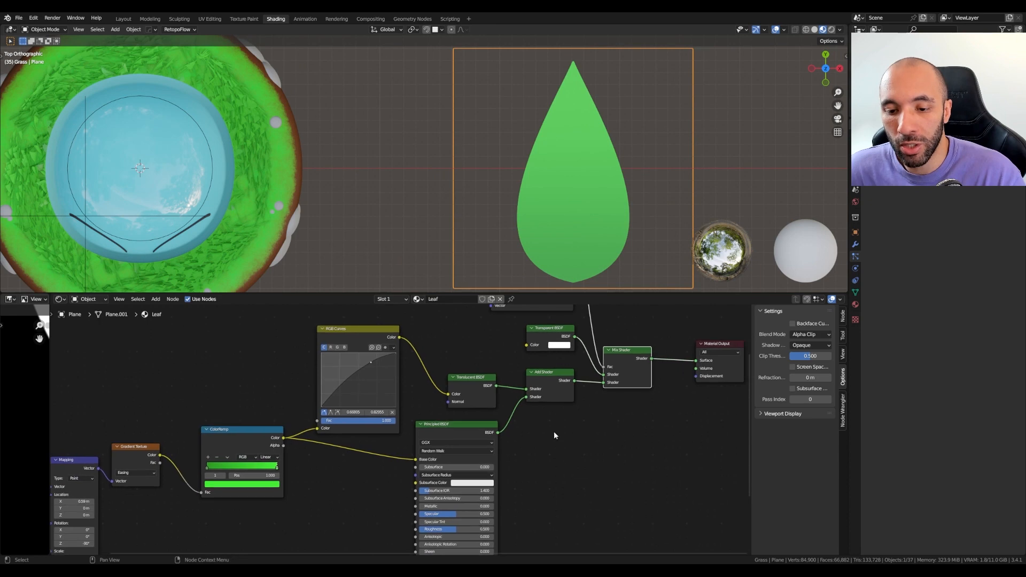
{"action": "left_click", "coordinate": [544, 385]}
{"action": "middle_click_drag", "start_coordinate": [598, 204], "coordinate": [609, 221]}
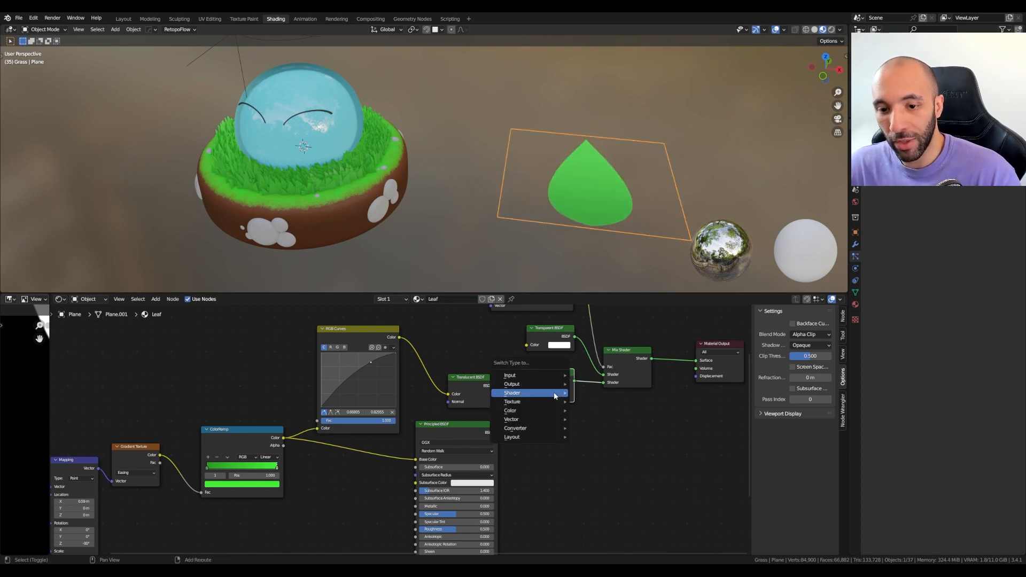
{"action": "key", "text": "shift+s"}
{"action": "mouse_move", "coordinate": [554, 394]}
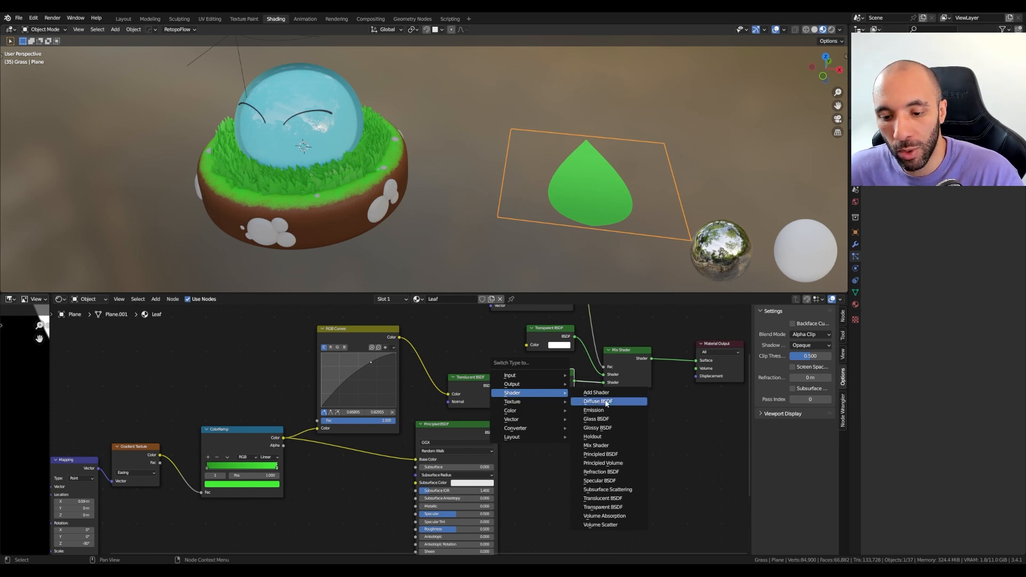
{"action": "left_click", "coordinate": [616, 447]}
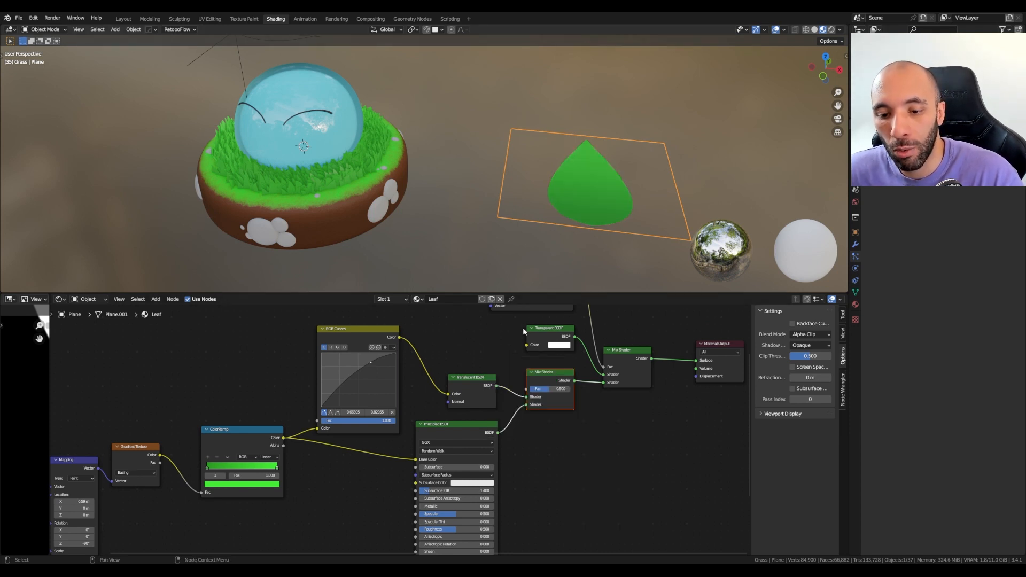
Swap the new Mix Shader's inputs so the Principled BSDF comes first and the Translucent BSDF second
{"action": "scroll", "coordinate": [521, 398], "scroll_direction": "up", "scroll_amount": 2}
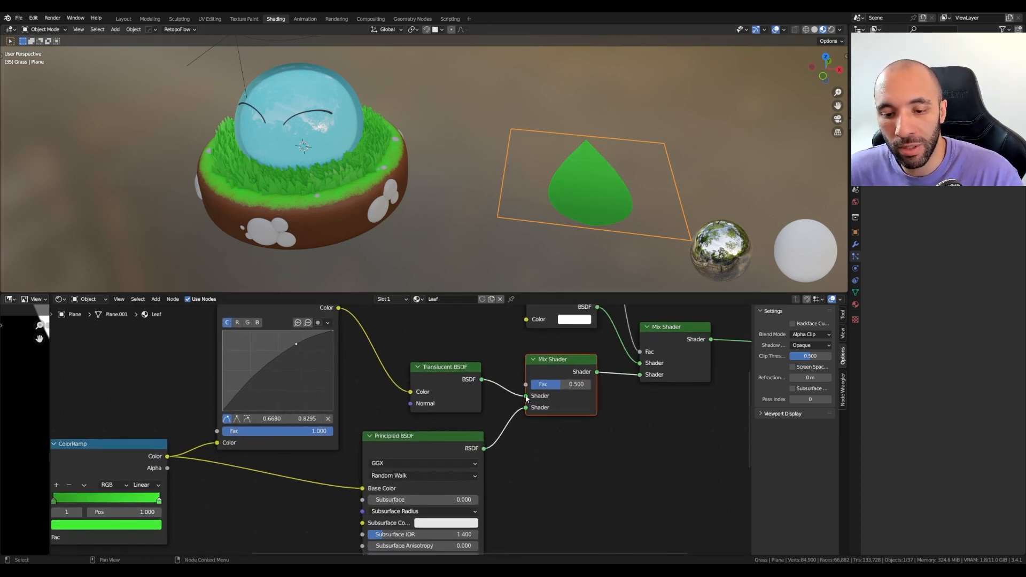
{"action": "mouse_move", "coordinate": [526, 397]}
{"action": "left_mouse_down"}
{"action": "mouse_move", "coordinate": [506, 401]}
{"action": "mouse_move", "coordinate": [525, 409]}
{"action": "left_mouse_up"}
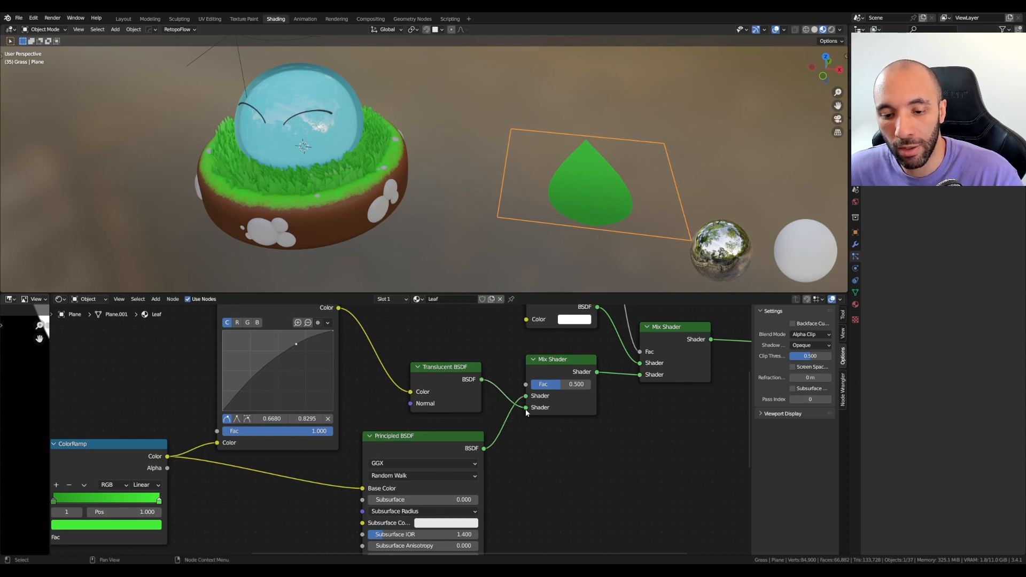
{"action": "middle_click_drag", "start_coordinate": [595, 195], "coordinate": [562, 178]}
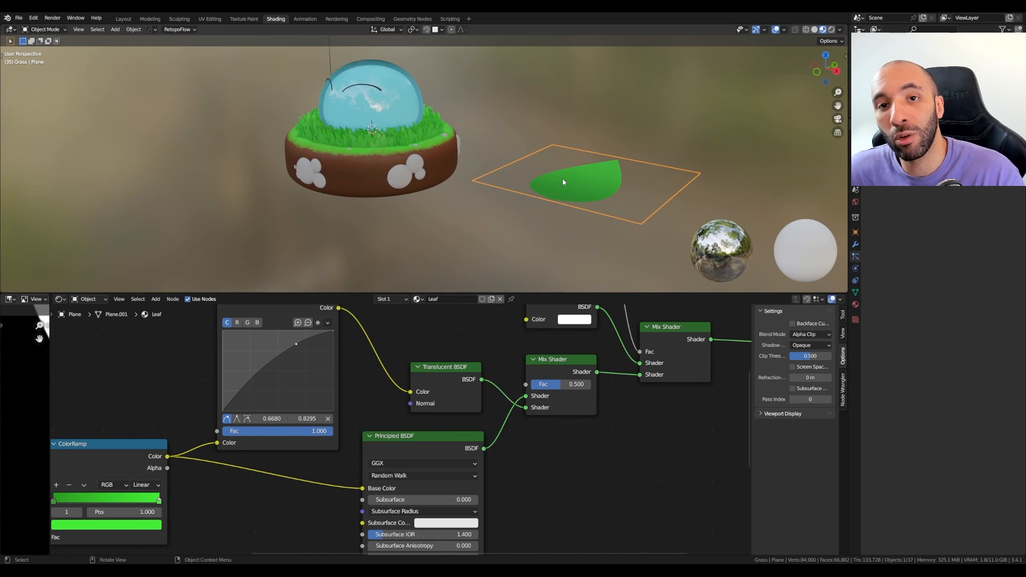
Set the Fac of the Mix Shader blending Principled and Translucent to 0.237, judging the leaf from above and below
{"action": "scroll", "coordinate": [562, 178], "scroll_direction": "up", "scroll_amount": 2}
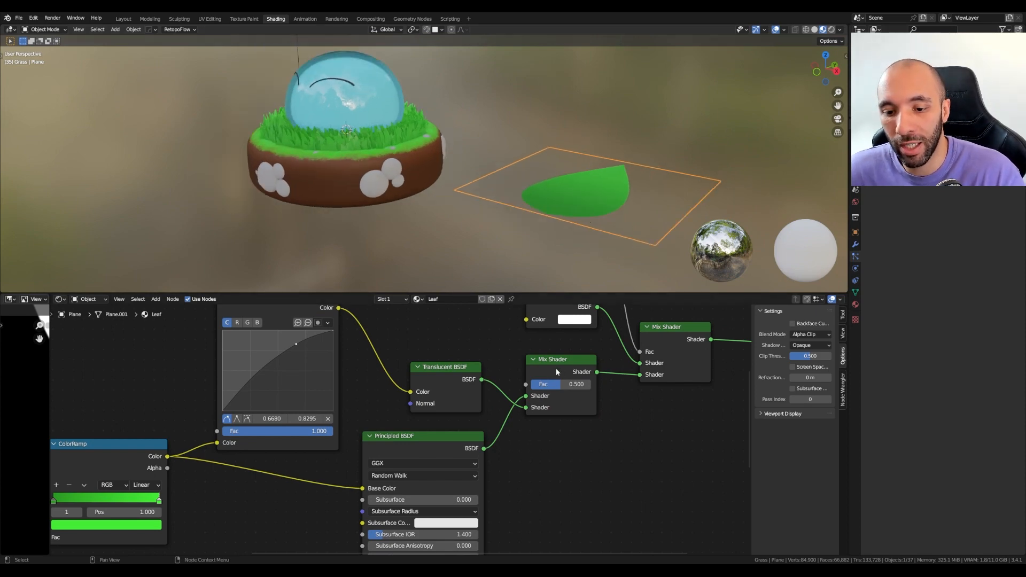
{"action": "left_click_drag", "start_coordinate": [560, 384], "coordinate": [531, 384]}
{"action": "middle_click_drag", "start_coordinate": [608, 245], "coordinate": [593, 155]}
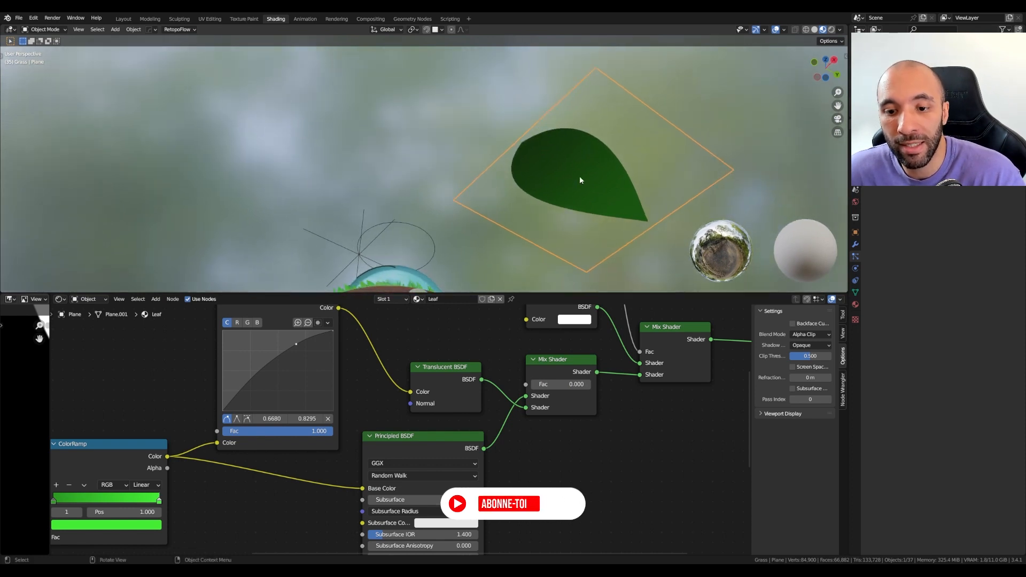
{"action": "left_click_drag", "start_coordinate": [532, 385], "coordinate": [548, 384]}
{"action": "middle_click_drag", "start_coordinate": [534, 221], "coordinate": [570, 97]}
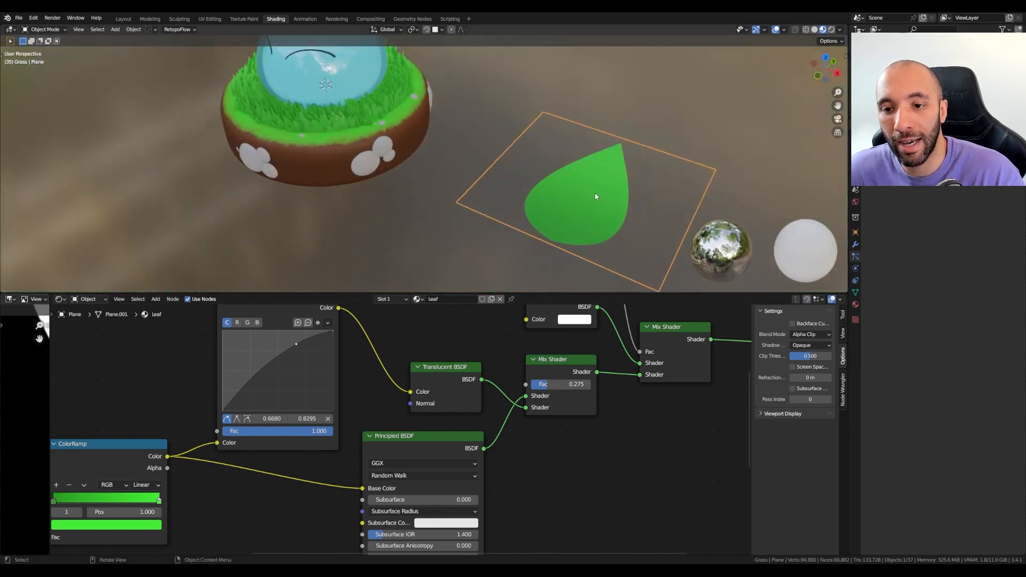
{"action": "middle_click_drag", "start_coordinate": [595, 197], "coordinate": [561, 116]}
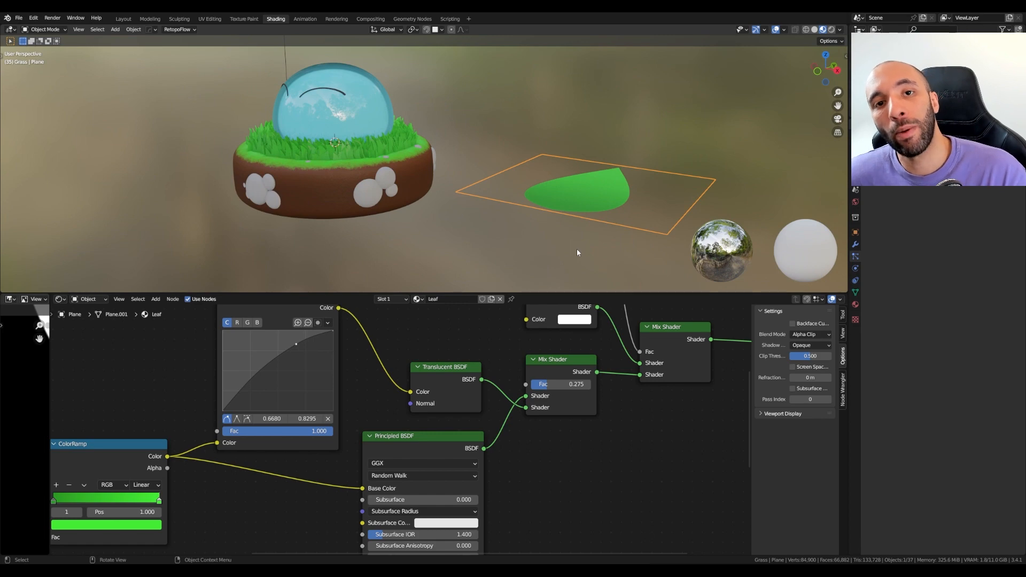
{"action": "middle_click_drag", "start_coordinate": [583, 239], "coordinate": [588, 178]}
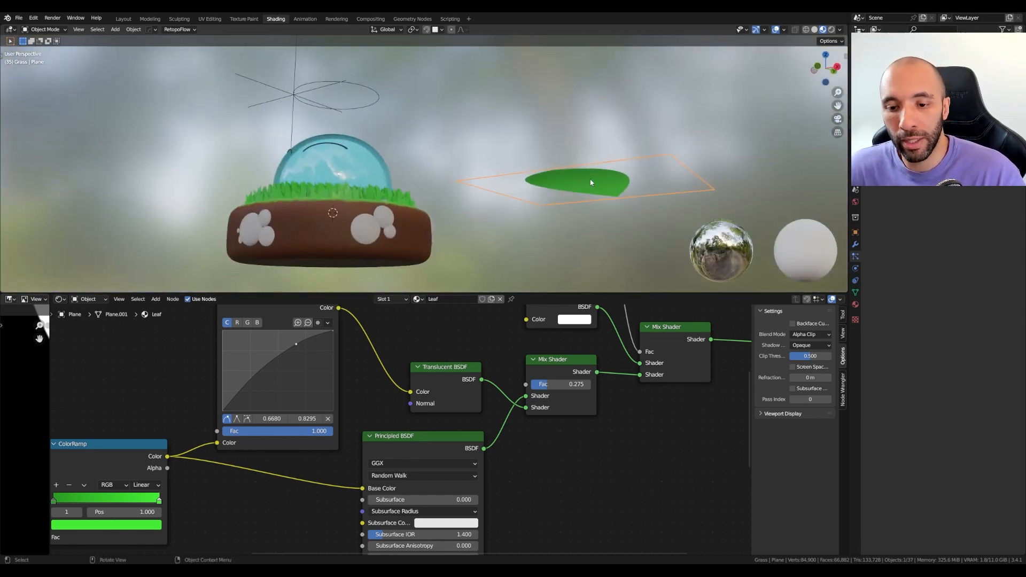
{"action": "left_click_drag", "start_coordinate": [536, 385], "coordinate": [537, 385], "text": "shift"}
{"action": "middle_click_drag", "start_coordinate": [553, 235], "coordinate": [584, 197]}
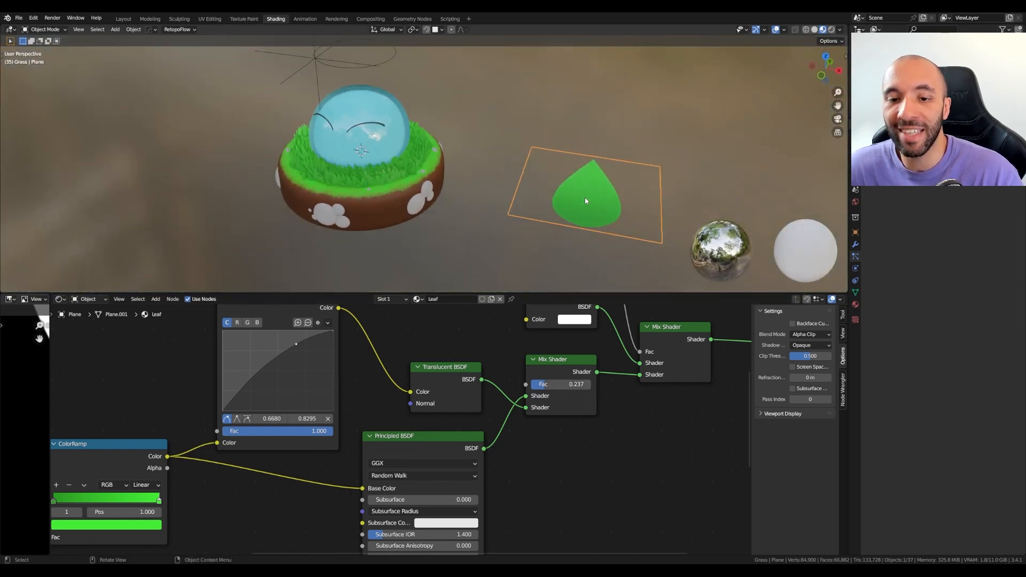
{"action": "scroll", "coordinate": [584, 197], "scroll_direction": "down", "scroll_amount": 2}
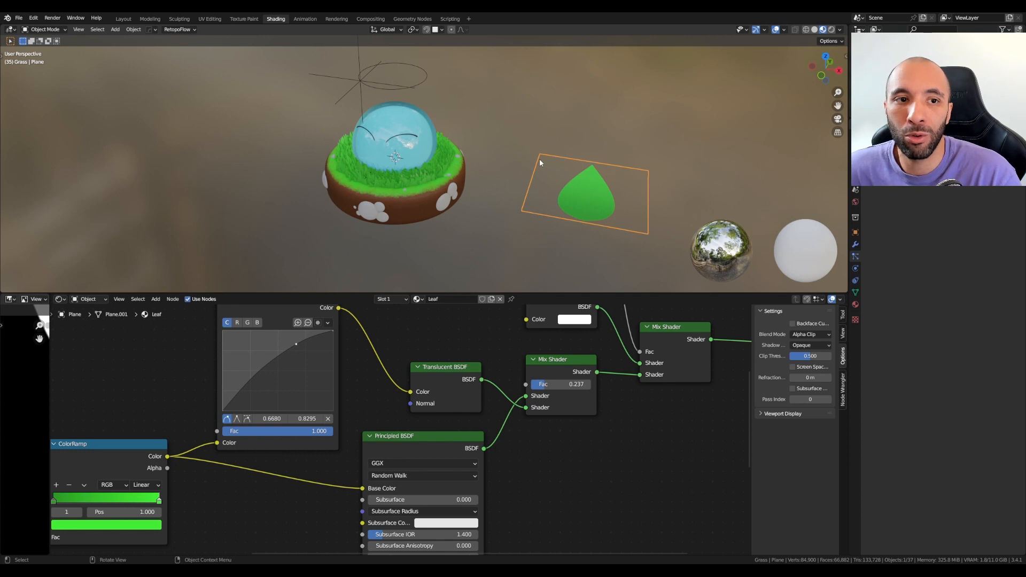
Save the painted LeafAlpha image from the Texture Paint workspace
{"action": "left_click", "coordinate": [243, 19]}
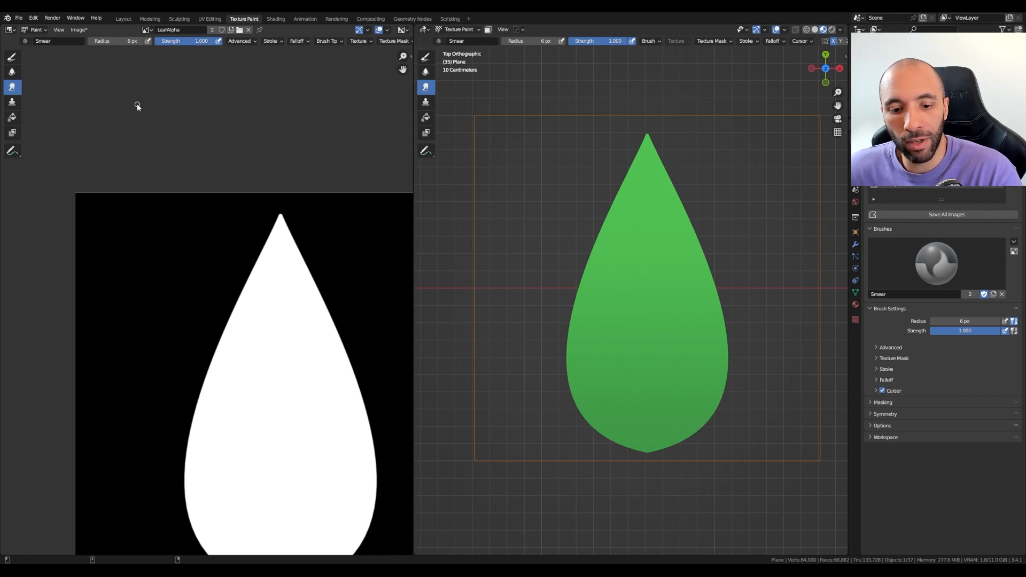
{"action": "left_click", "coordinate": [690, 408]}
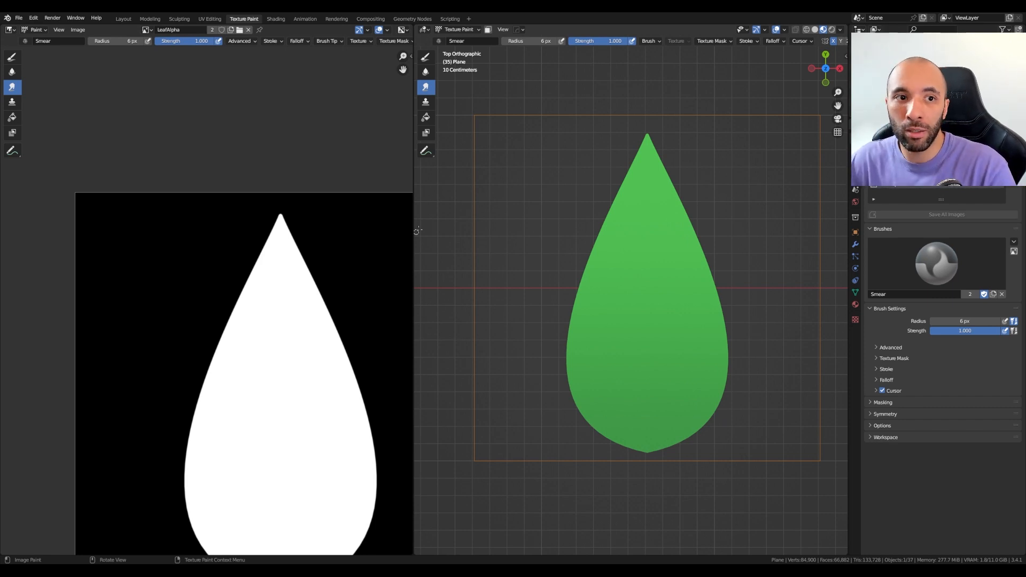
Switch to the Layout workspace and add a Subdivision Surface modifier to the leaf plane
{"action": "left_click", "coordinate": [123, 19]}
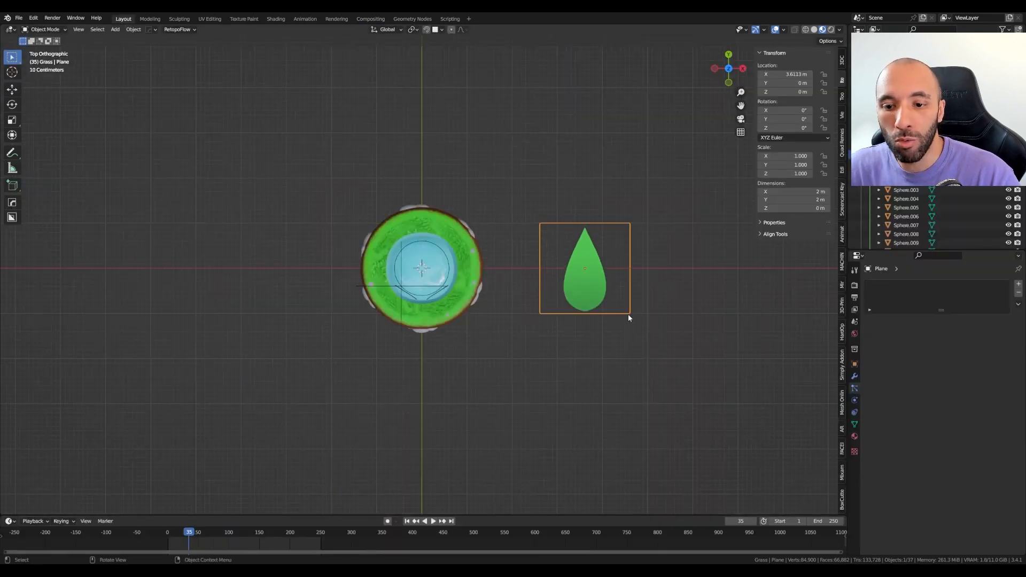
{"action": "middle_click_drag", "start_coordinate": [629, 315], "coordinate": [606, 244]}
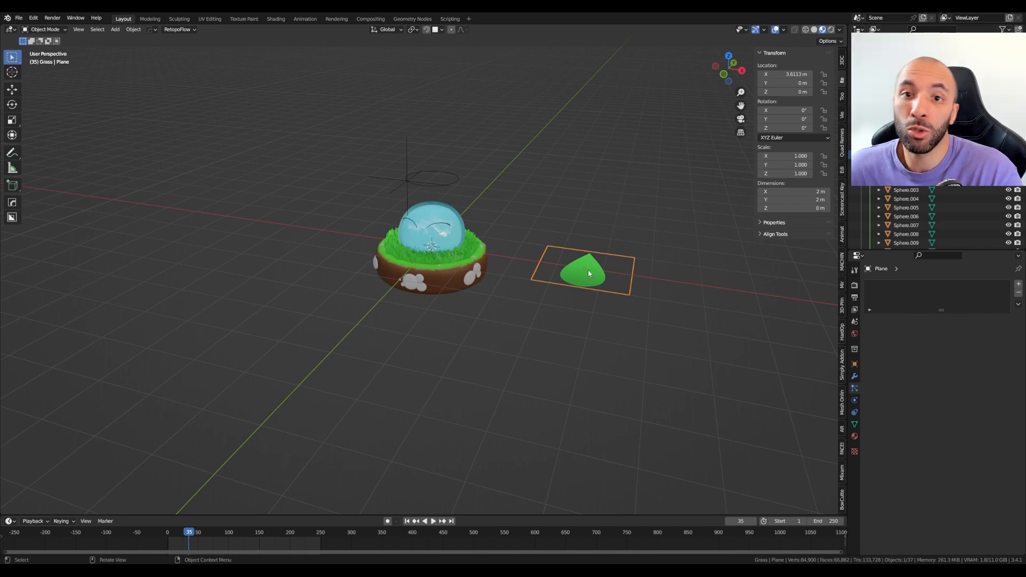
{"action": "scroll", "coordinate": [587, 269], "scroll_direction": "up", "scroll_amount": 4}
{"action": "scroll", "coordinate": [575, 268], "scroll_direction": "up", "scroll_amount": 1}
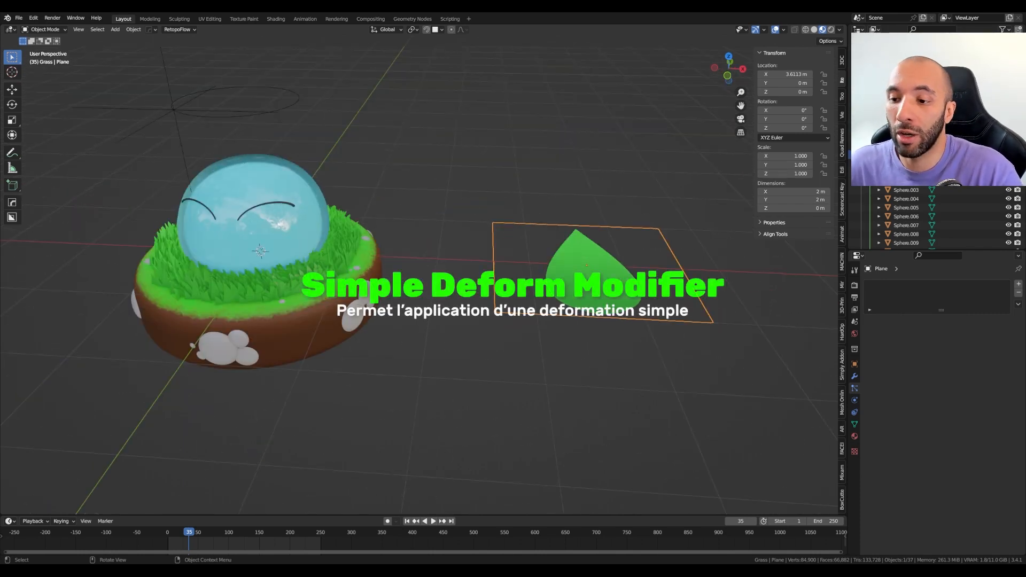
{"action": "left_click", "coordinate": [854, 376]}
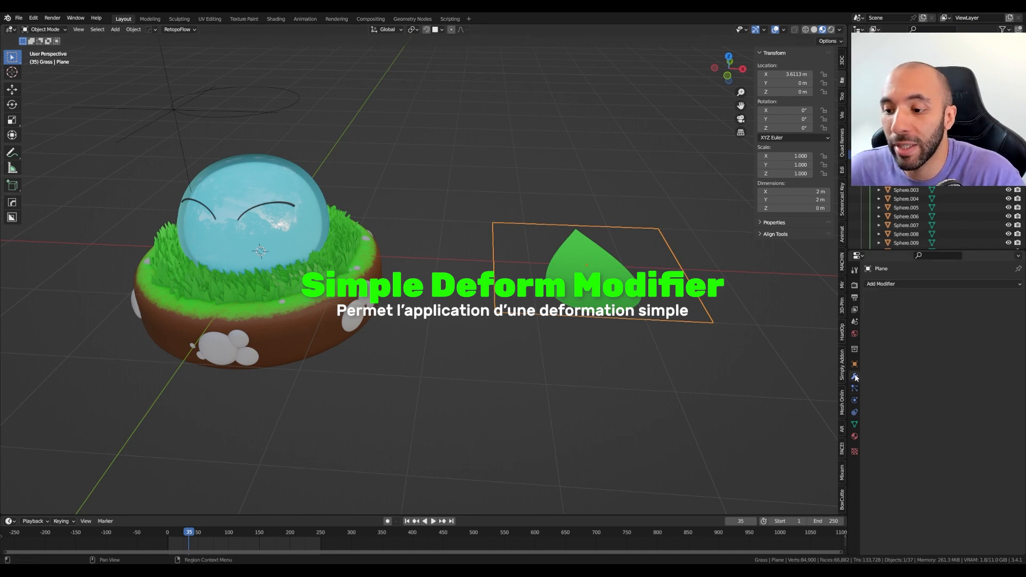
{"action": "left_click", "coordinate": [896, 286]}
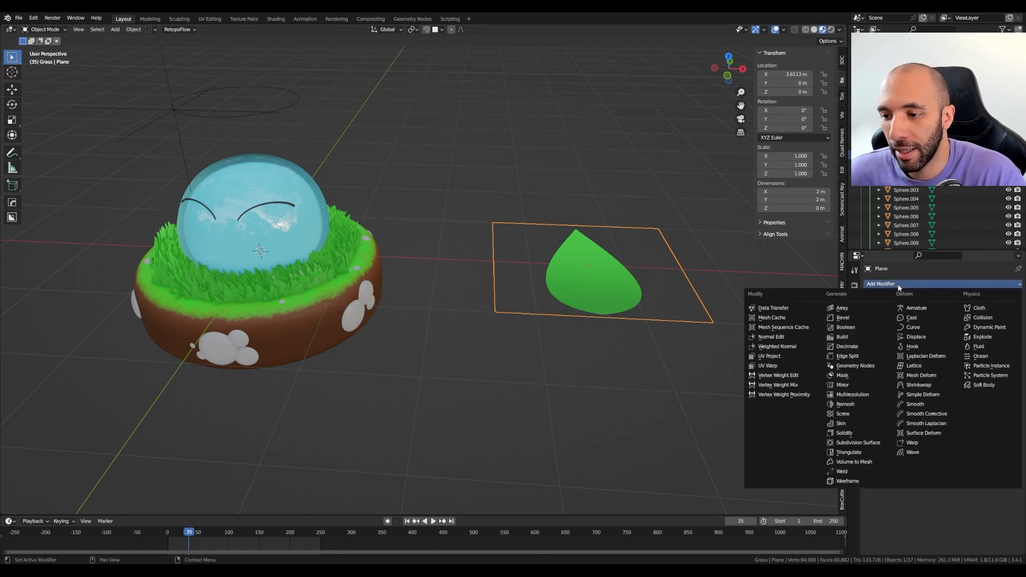
{"action": "left_click", "coordinate": [858, 442]}
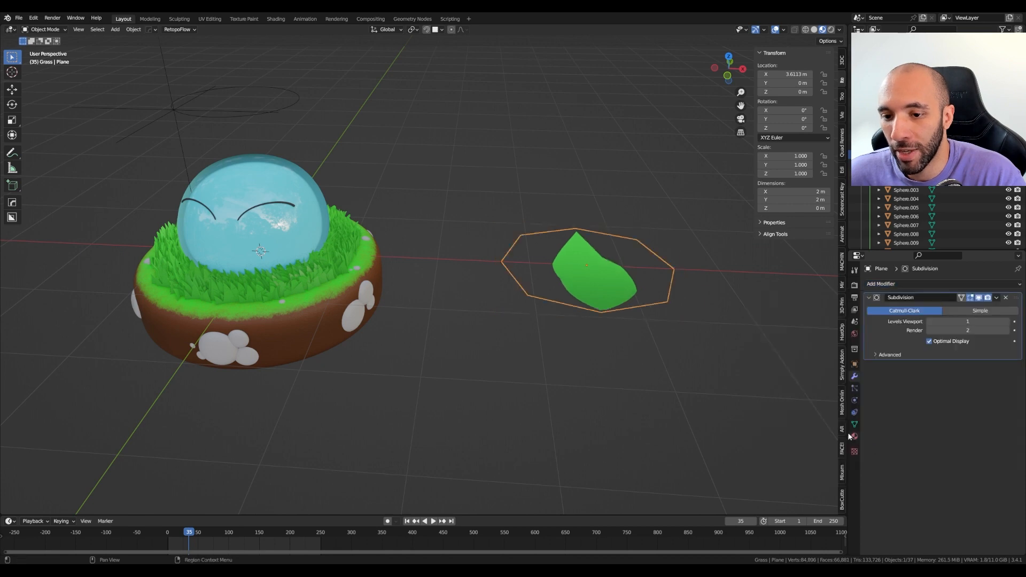
Make the leaf's subdivision Simple, with 3 viewport levels and 4 render levels
{"action": "left_click", "coordinate": [971, 310]}
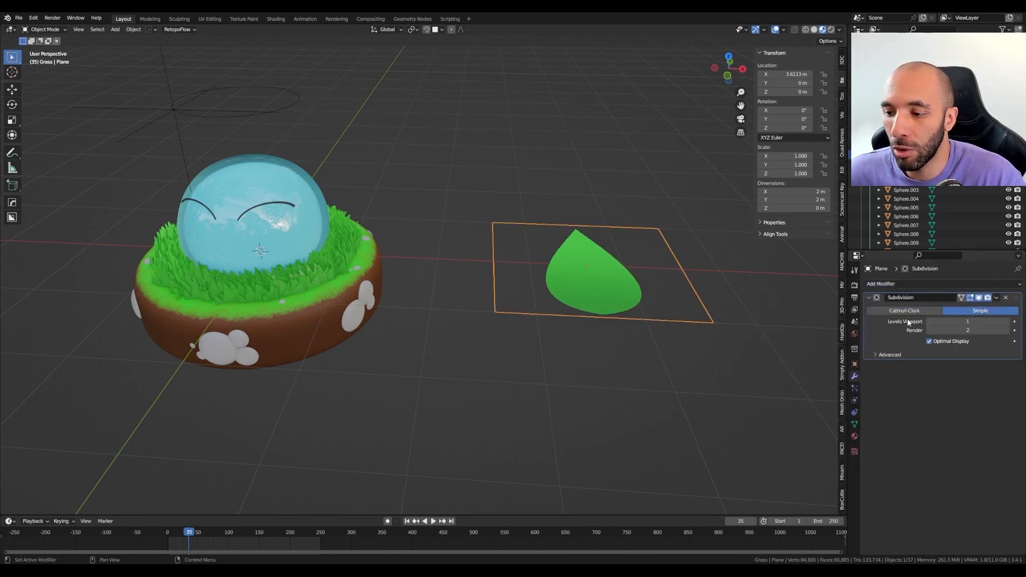
{"action": "left_click", "coordinate": [1008, 331]}
{"action": "left_click", "coordinate": [1007, 331]}
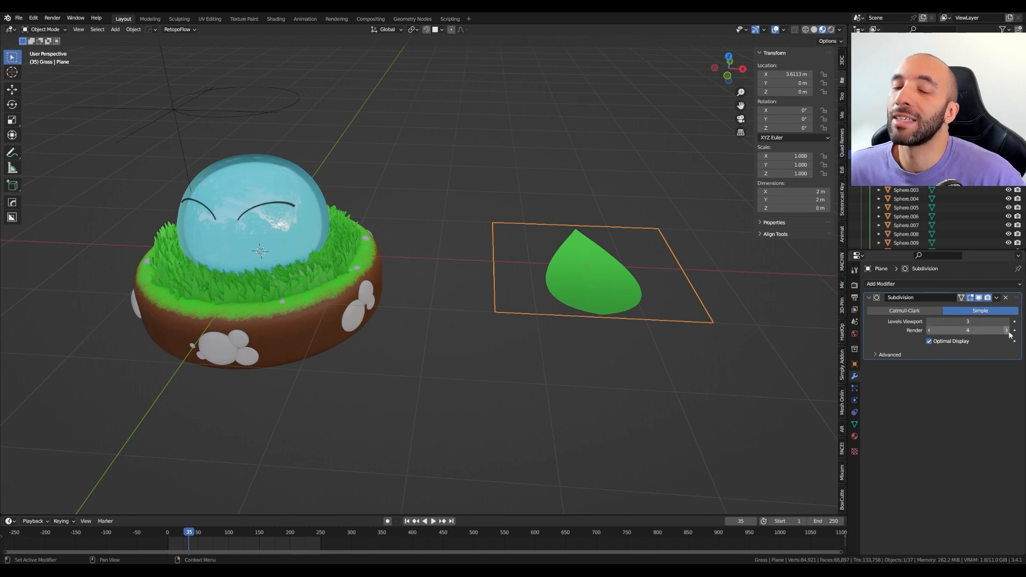
{"action": "middle_click_drag", "start_coordinate": [642, 263], "coordinate": [617, 268]}
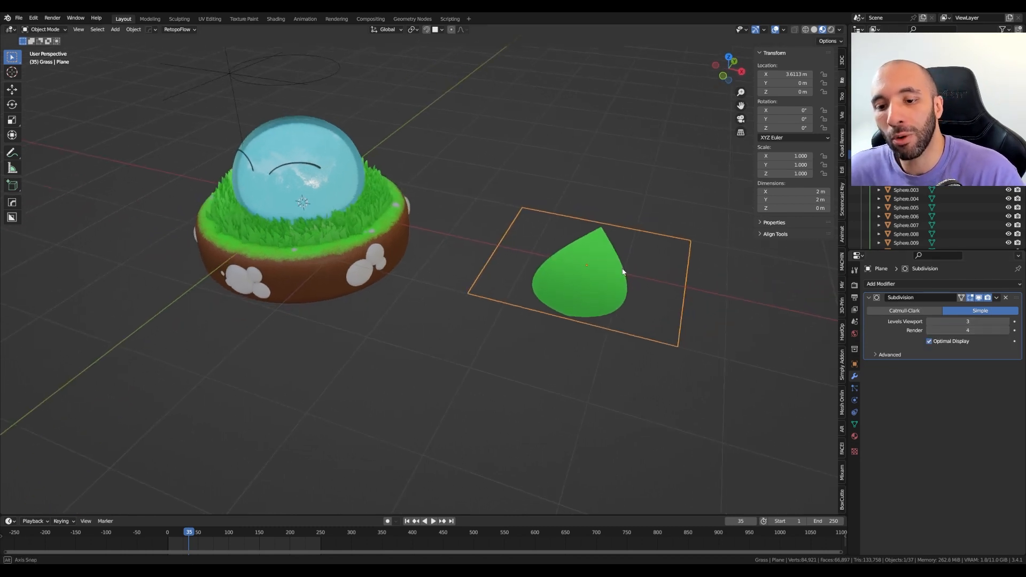
{"action": "scroll", "coordinate": [618, 268], "scroll_direction": "up", "scroll_amount": 3}
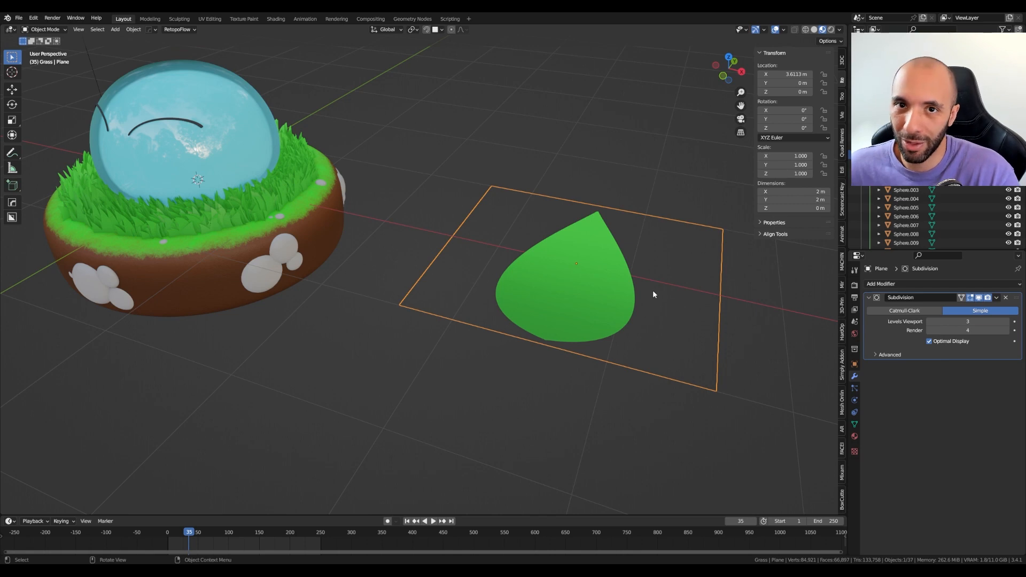
Add a Simple Deform modifier to the leaf plane and set its mode to Bend
{"action": "left_click", "coordinate": [889, 285]}
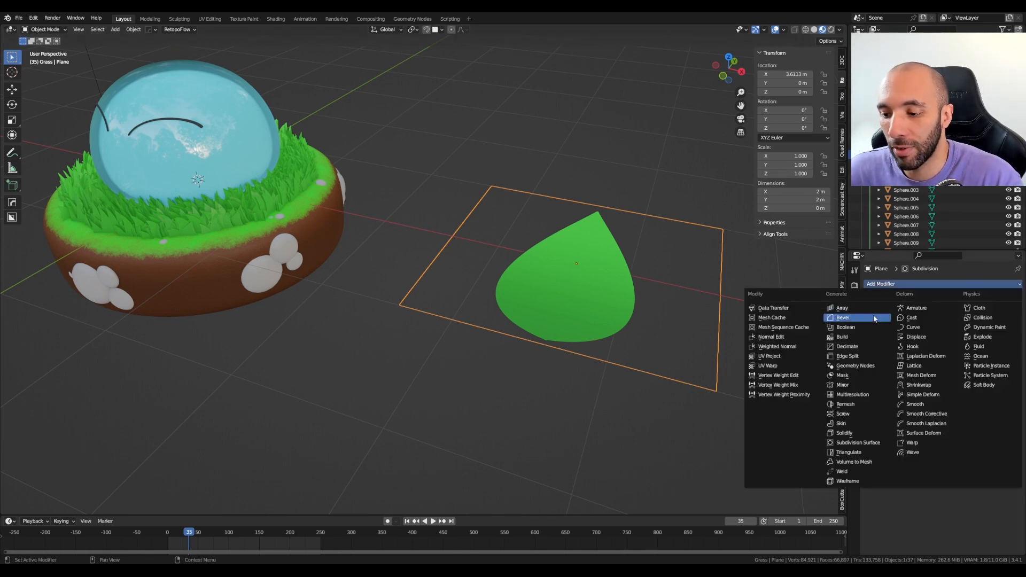
{"action": "left_click", "coordinate": [920, 396]}
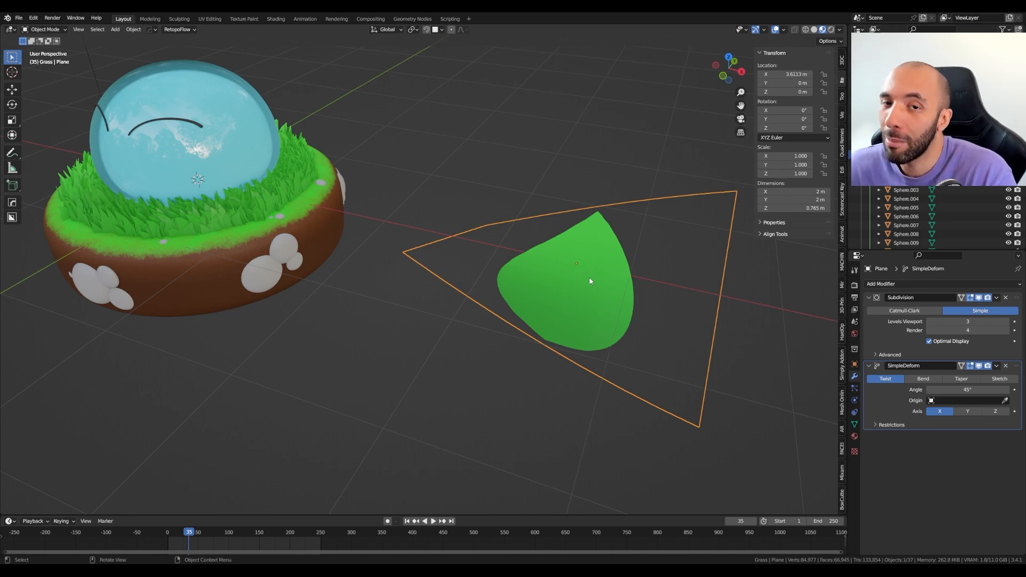
{"action": "middle_click_drag", "start_coordinate": [650, 349], "coordinate": [614, 313]}
{"action": "left_click", "coordinate": [921, 379]}
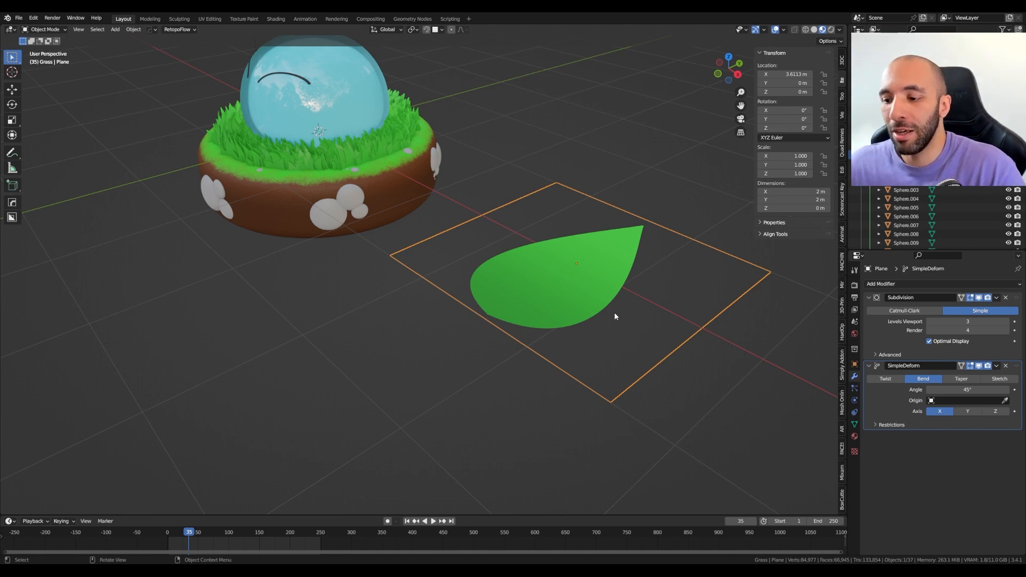
{"action": "middle_click_drag", "start_coordinate": [625, 309], "coordinate": [638, 286]}
Turn on the axis display for the leaf plane, and return to its modifier settings
{"action": "left_click", "coordinate": [854, 364]}
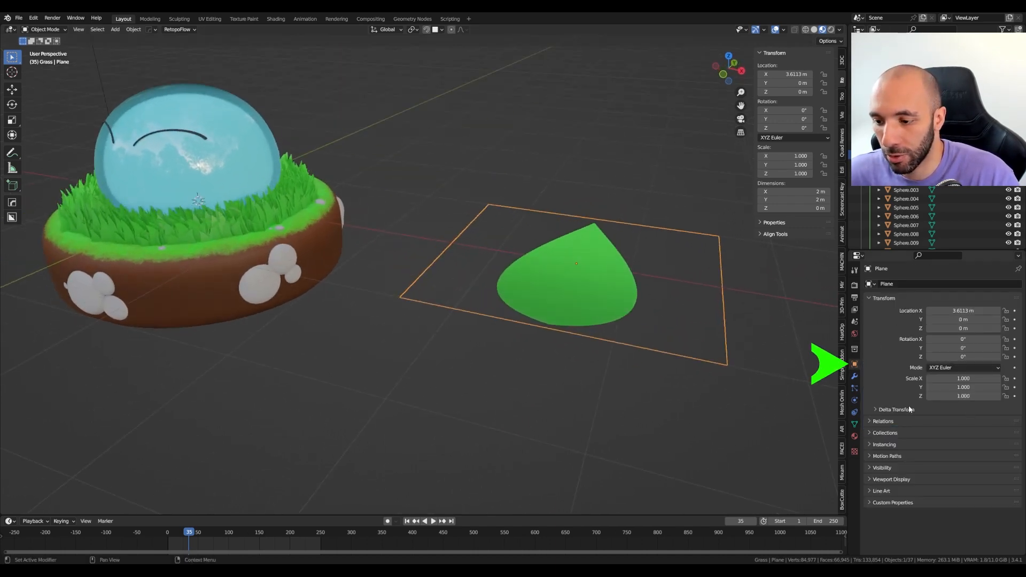
{"action": "left_click", "coordinate": [883, 480]}
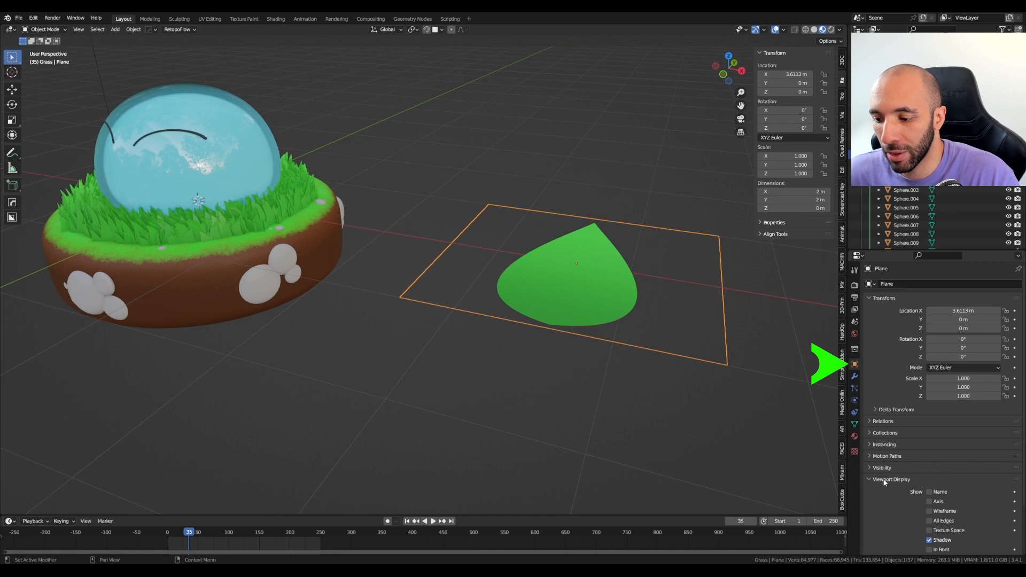
{"action": "left_click", "coordinate": [929, 502]}
{"action": "middle_click_drag", "start_coordinate": [614, 278], "coordinate": [630, 288]}
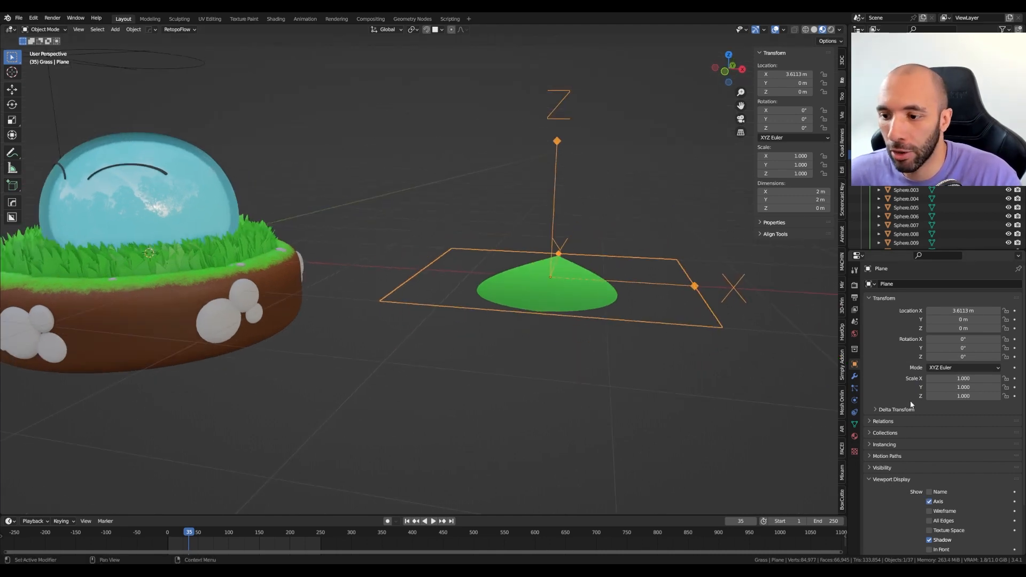
{"action": "left_click", "coordinate": [854, 376]}
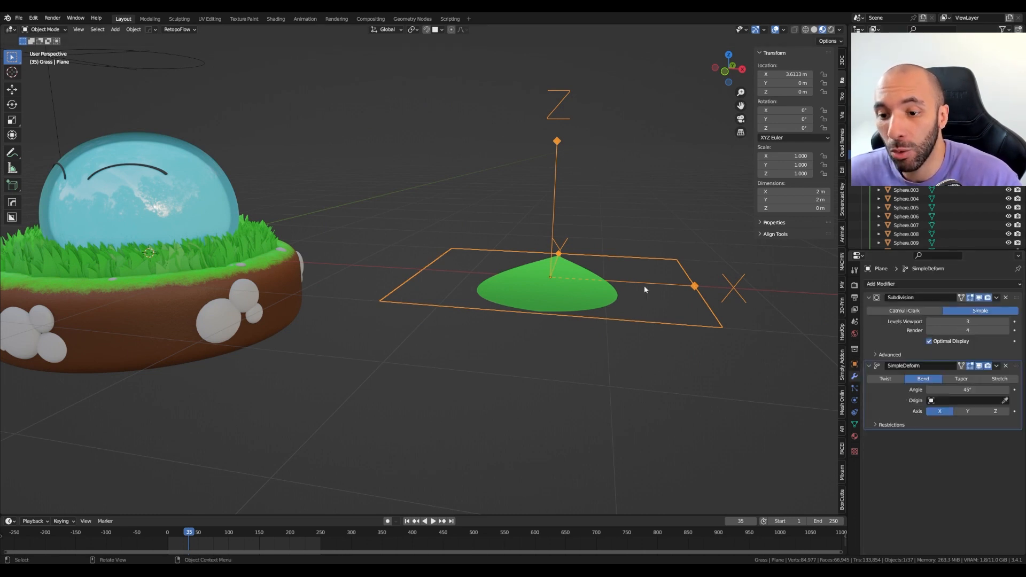
{"action": "middle_click_drag", "start_coordinate": [646, 287], "coordinate": [672, 303]}
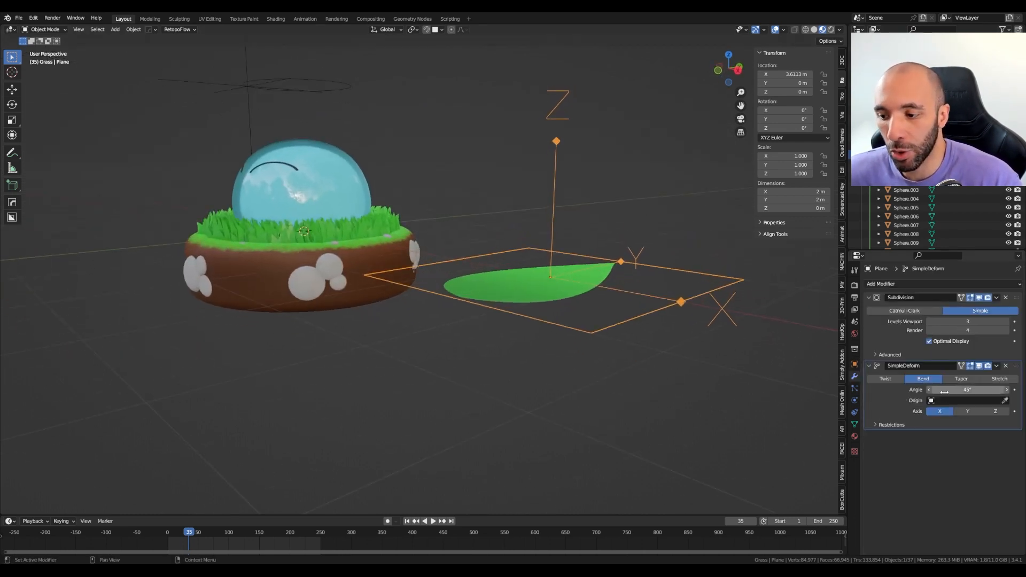
Try different angles and the Y and Z axes for the leaf plane's Simple Deform bend
{"action": "mouse_move", "coordinate": [967, 390]}
{"action": "left_mouse_down"}
{"action": "mouse_move", "coordinate": [945, 391]}
{"action": "mouse_move", "coordinate": [978, 400]}
{"action": "left_mouse_up"}
{"action": "left_click", "coordinate": [967, 411]}
{"action": "left_click", "coordinate": [995, 411]}
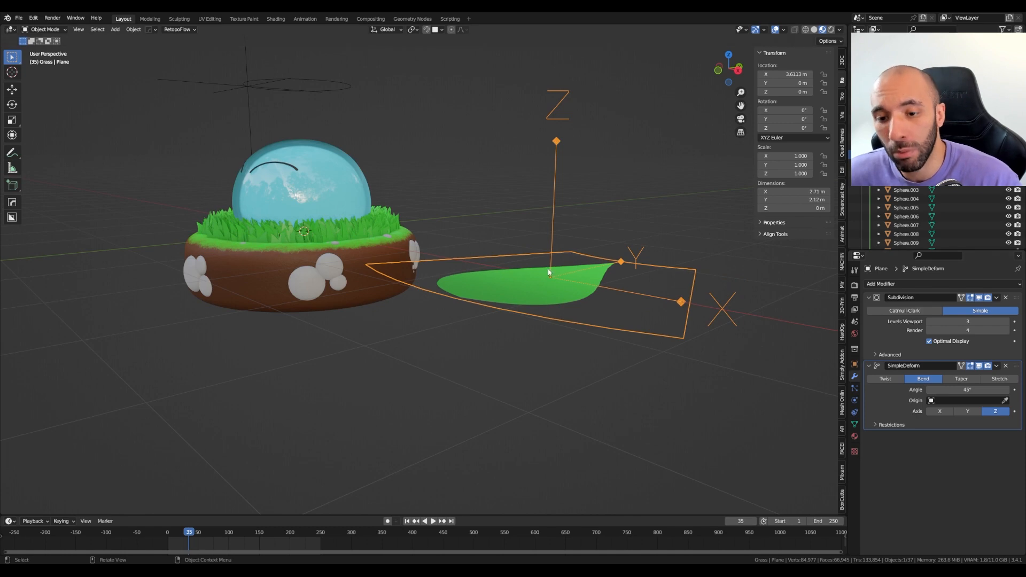
{"action": "middle_click_drag", "start_coordinate": [547, 269], "coordinate": [541, 303]}
{"action": "left_click_drag", "start_coordinate": [967, 389], "coordinate": [937, 390]}
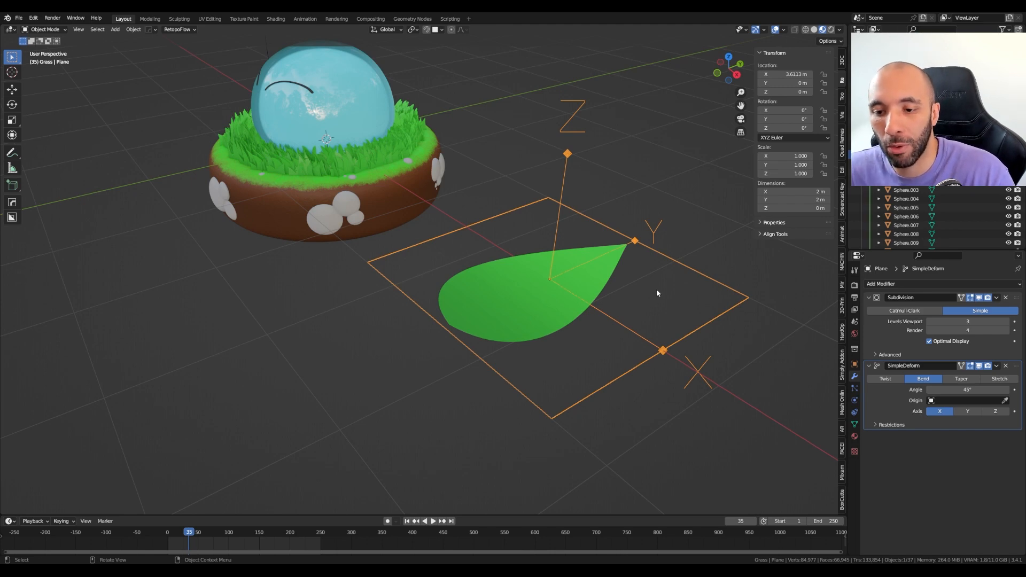
Enter Edit Mode and examine the local X, Y and Z coordinates of the flat plane's corner vertices
{"action": "key", "text": "Tab"}
{"action": "left_click", "coordinate": [609, 306]}
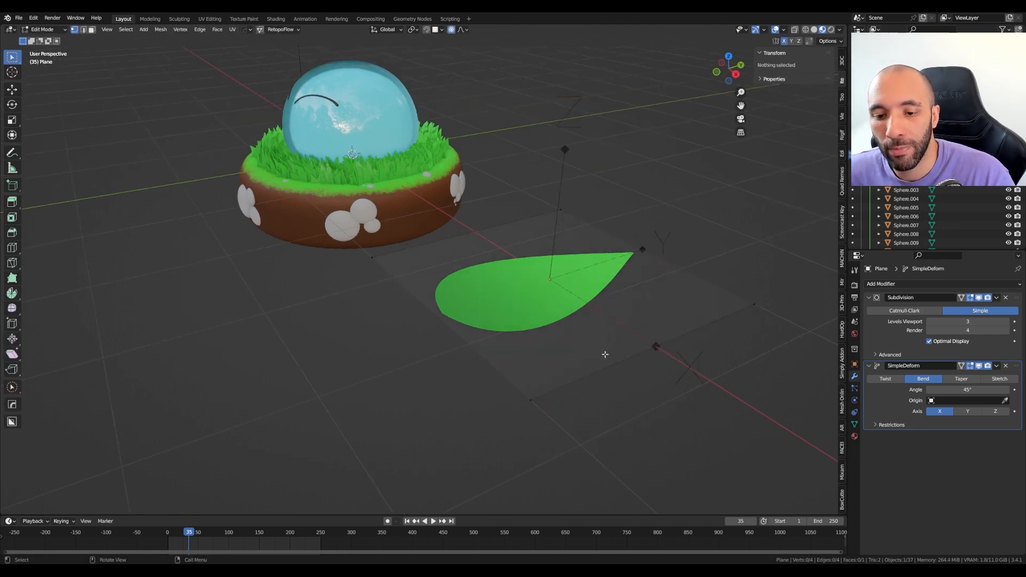
{"action": "left_click", "coordinate": [532, 399]}
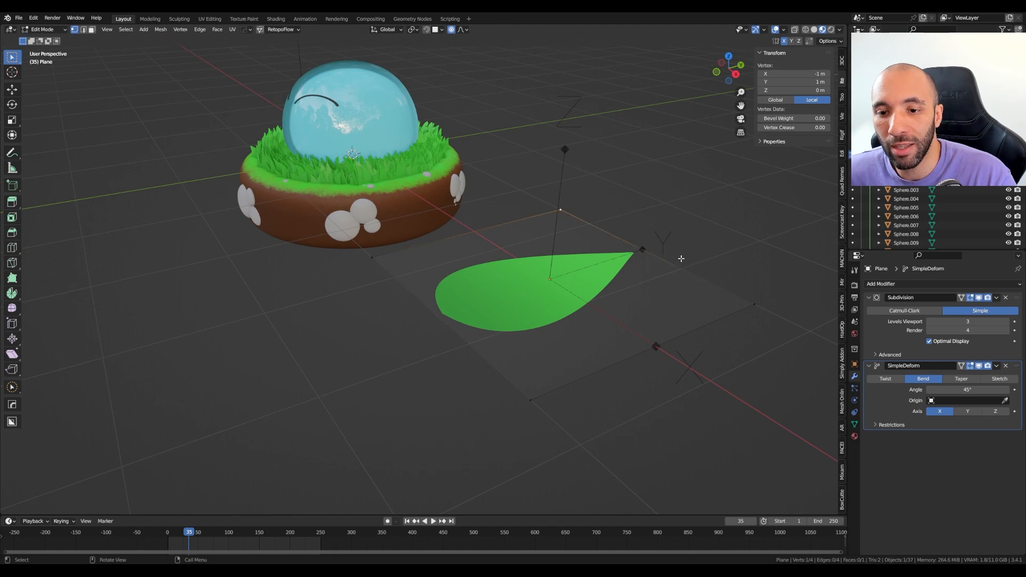
{"action": "left_click", "coordinate": [758, 311]}
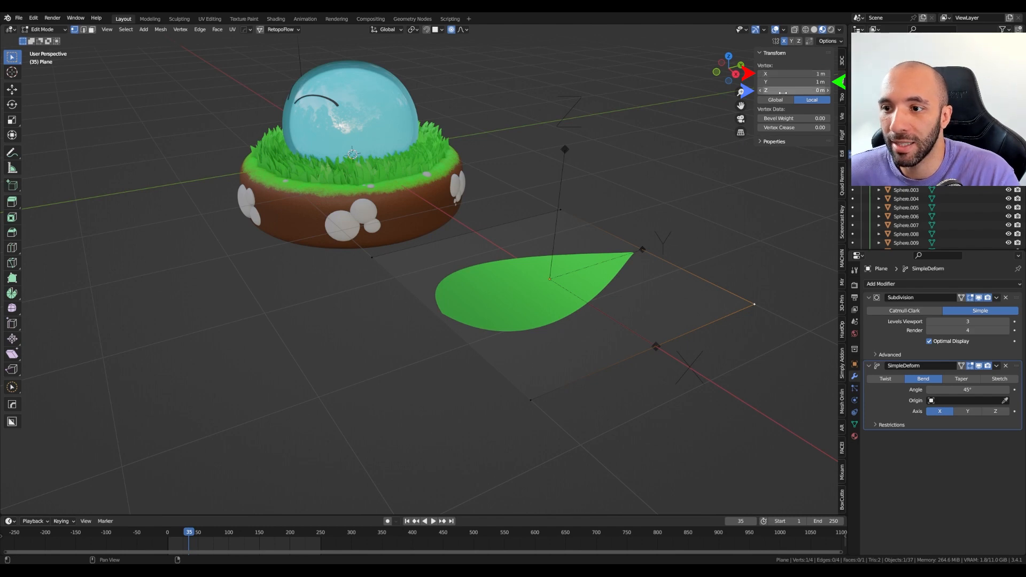
{"action": "left_click", "coordinate": [561, 210]}
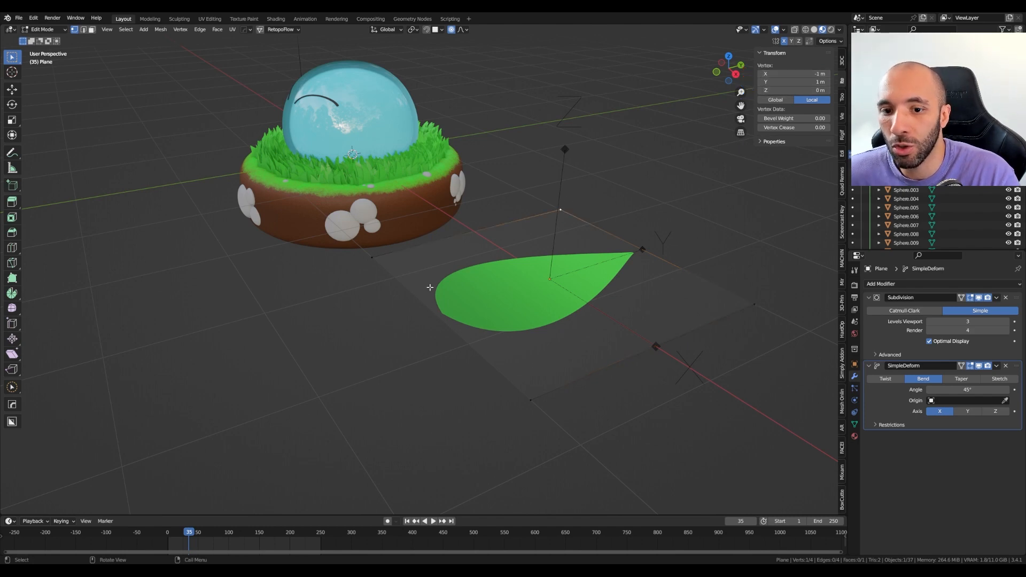
{"action": "left_click", "coordinate": [372, 257]}
{"action": "left_click", "coordinate": [530, 400]}
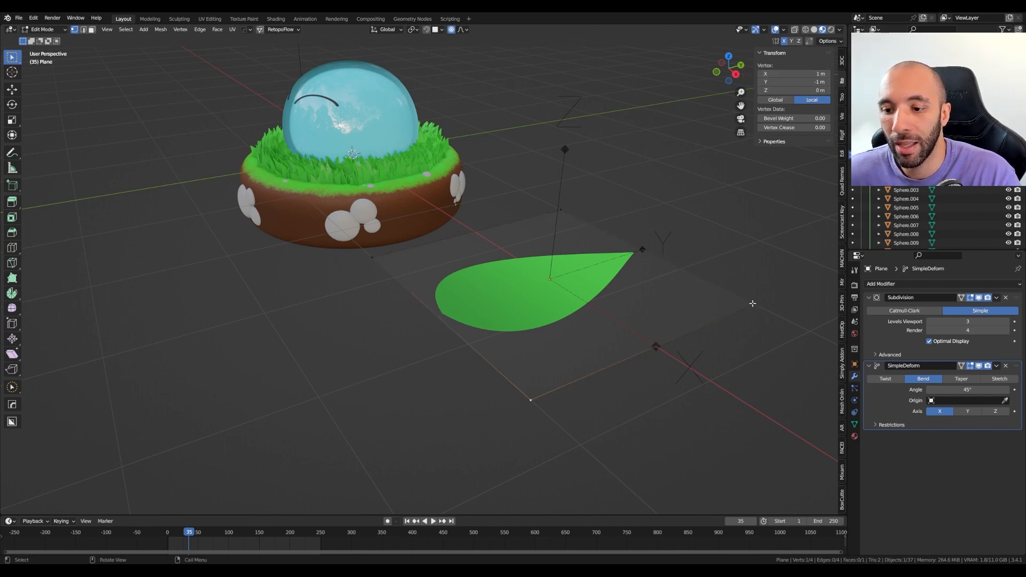
{"action": "left_click", "coordinate": [753, 304]}
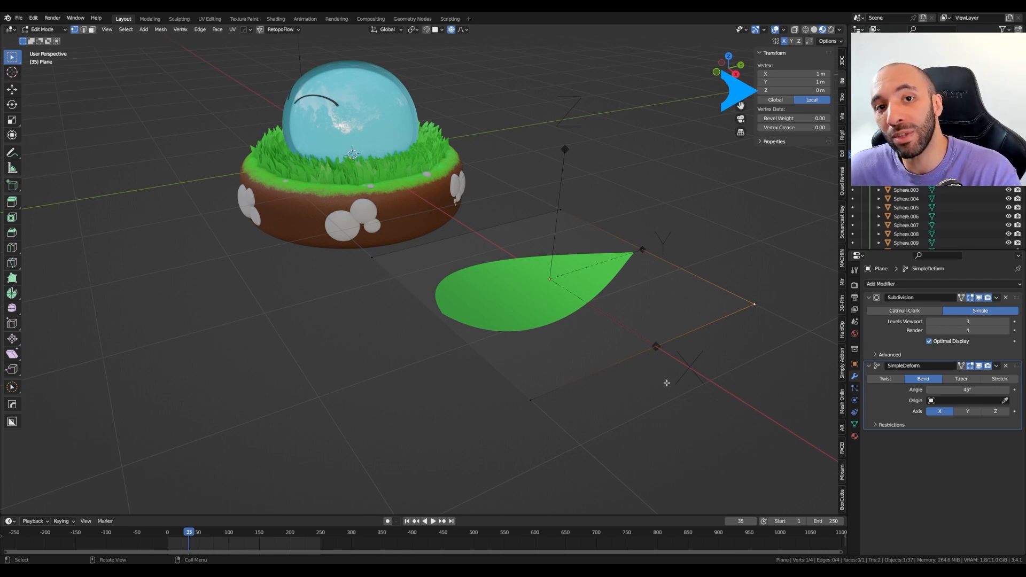
{"action": "left_click", "coordinate": [531, 399]}
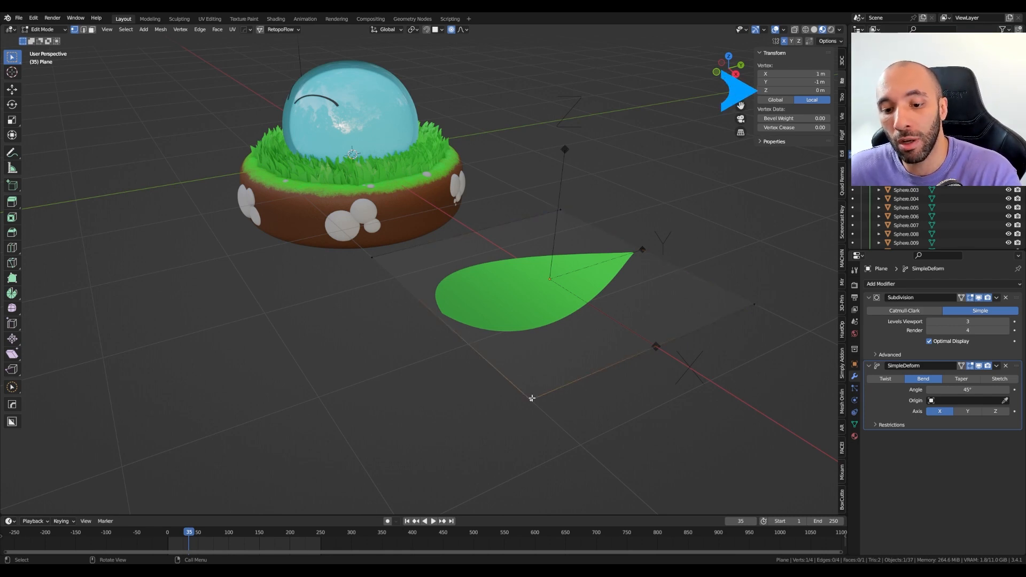
{"action": "left_click", "coordinate": [373, 257]}
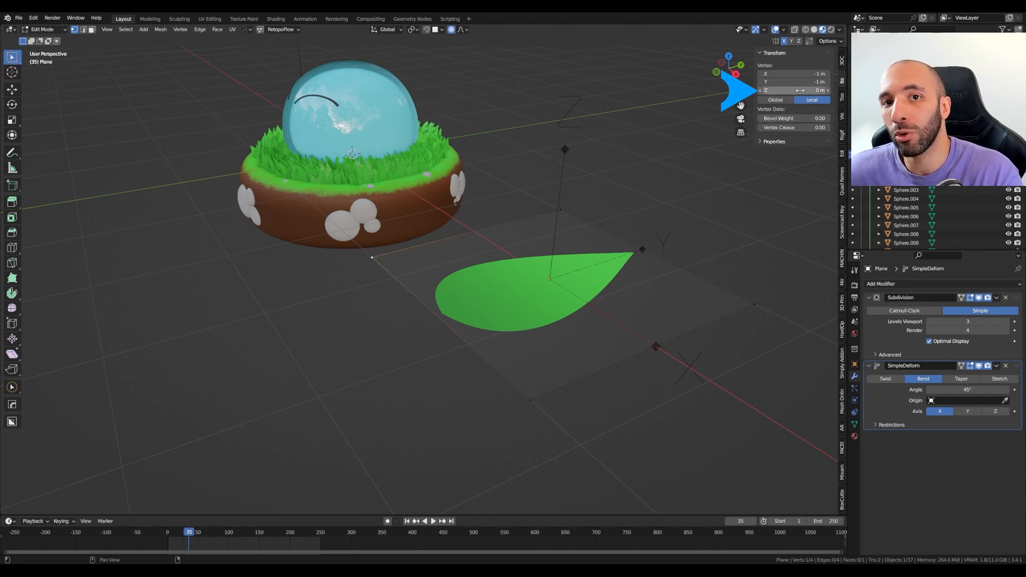
{"action": "left_click", "coordinate": [561, 208]}
{"action": "left_click", "coordinate": [755, 304]}
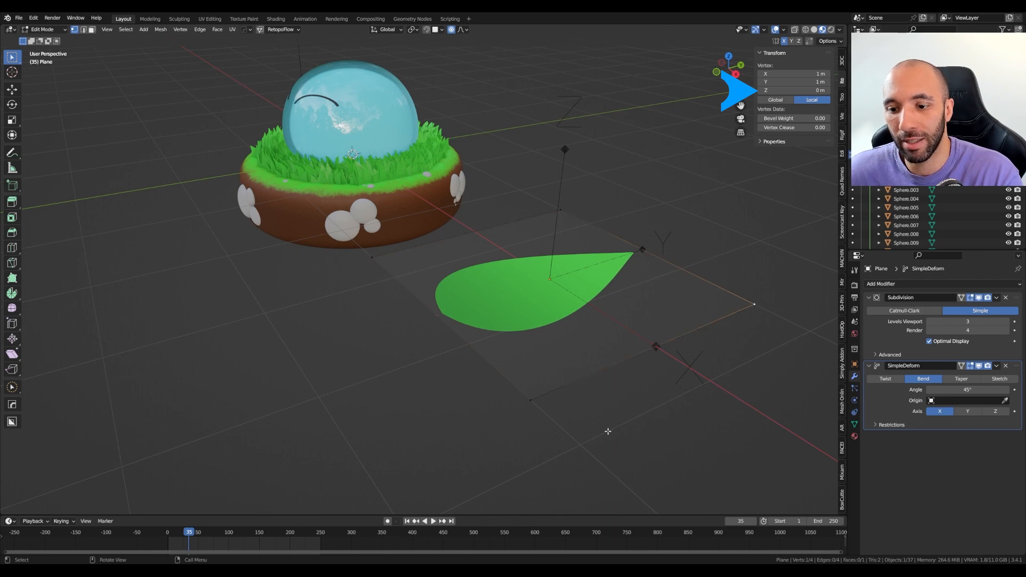
{"action": "left_click", "coordinate": [533, 410]}
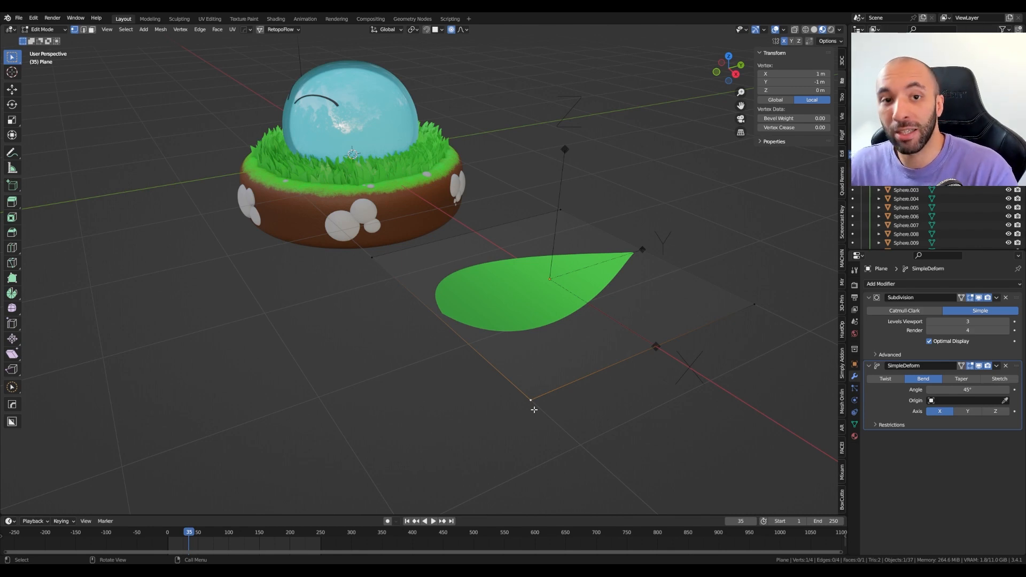
With proportional editing off, rotate all of the plane's geometry 90° about the X axis in Edit Mode
{"action": "middle_click_drag", "start_coordinate": [550, 384], "coordinate": [554, 382]}
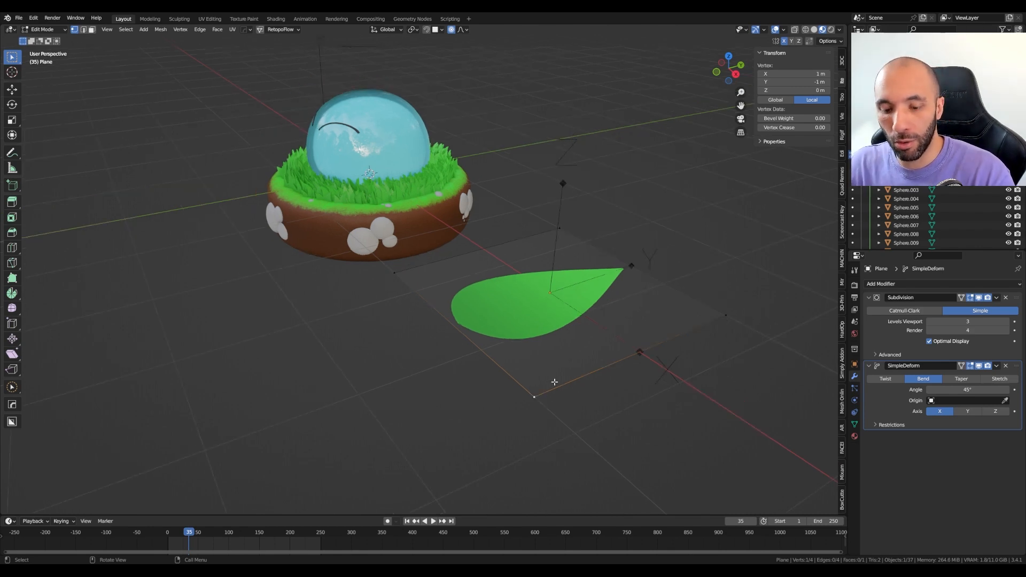
{"action": "key", "text": "a"}
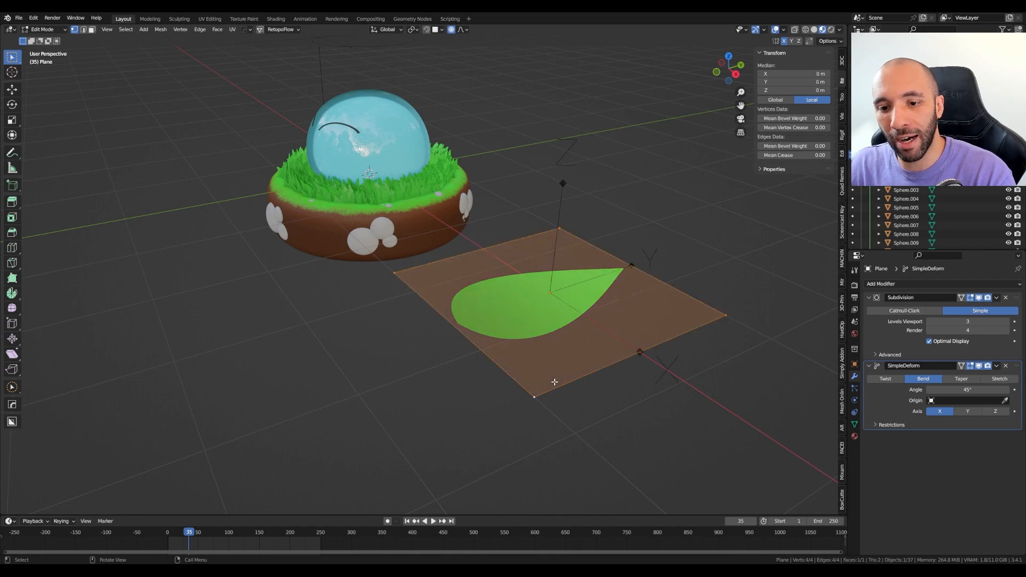
{"action": "left_click", "coordinate": [451, 29]}
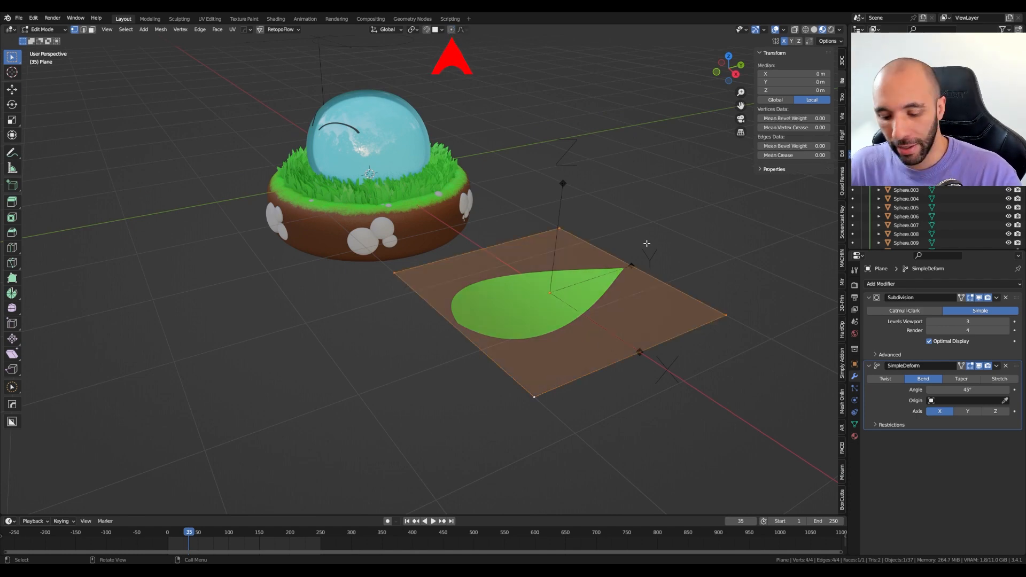
{"action": "type", "text": "rx90"}
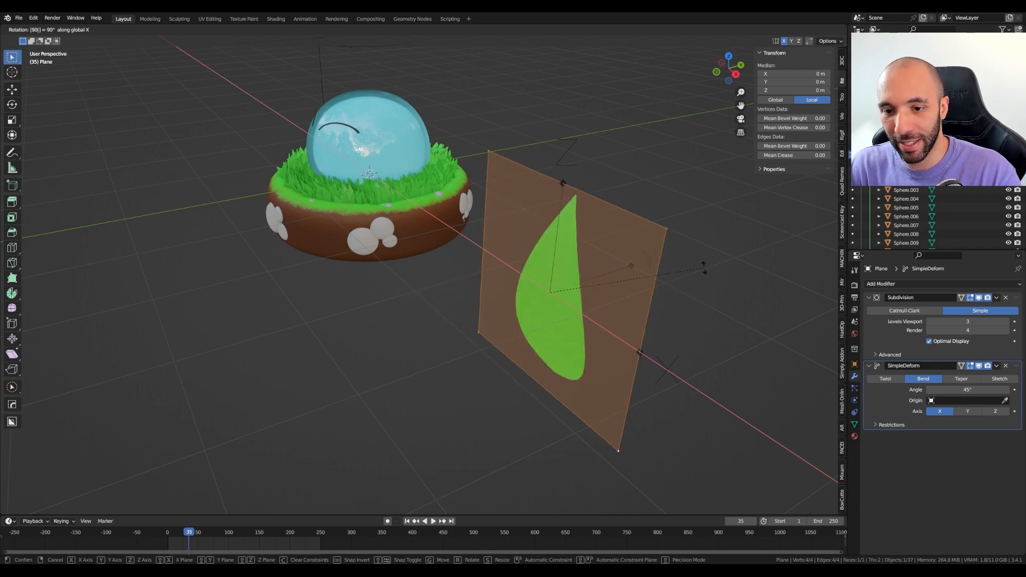
{"action": "key", "text": "Return"}
{"action": "middle_click_drag", "start_coordinate": [697, 387], "coordinate": [600, 355]}
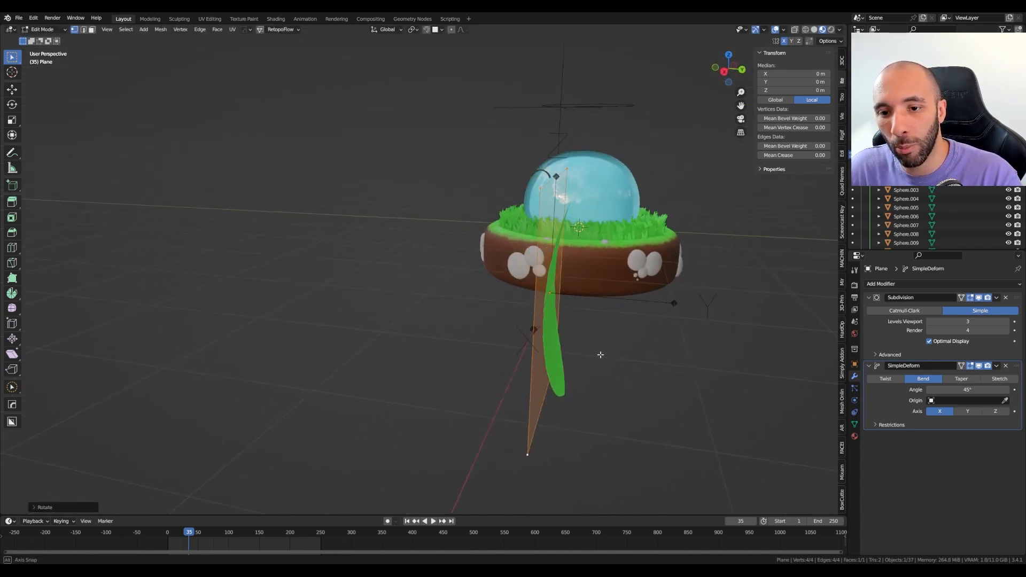
Preview the Simple Deform on the edit cage with a bend angle of -101°, and turn the cage display off again
{"action": "left_click", "coordinate": [962, 366]}
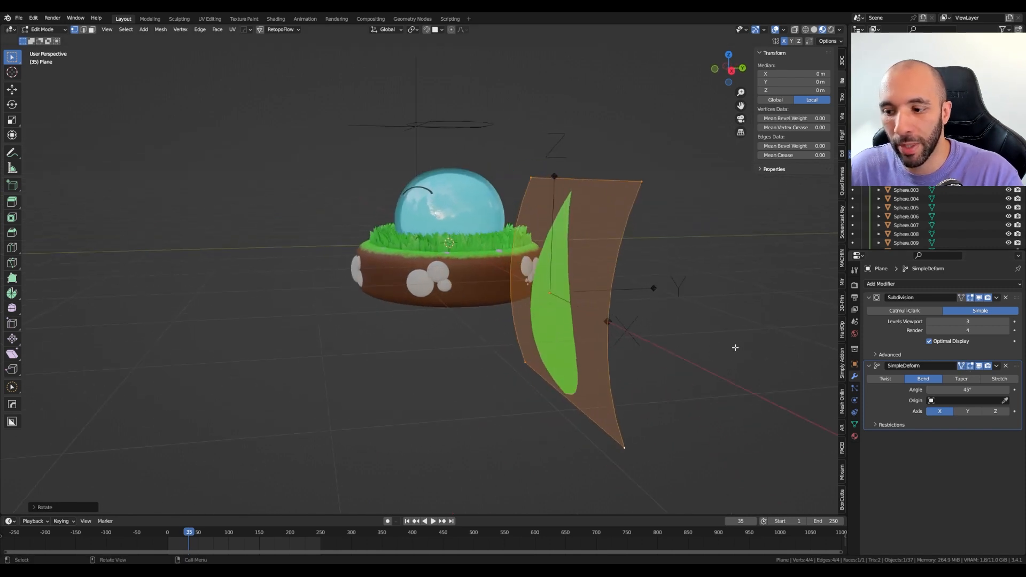
{"action": "mouse_move", "coordinate": [965, 389]}
{"action": "left_mouse_down"}
{"action": "mouse_move", "coordinate": [999, 390]}
{"action": "mouse_move", "coordinate": [946, 389]}
{"action": "left_mouse_up"}
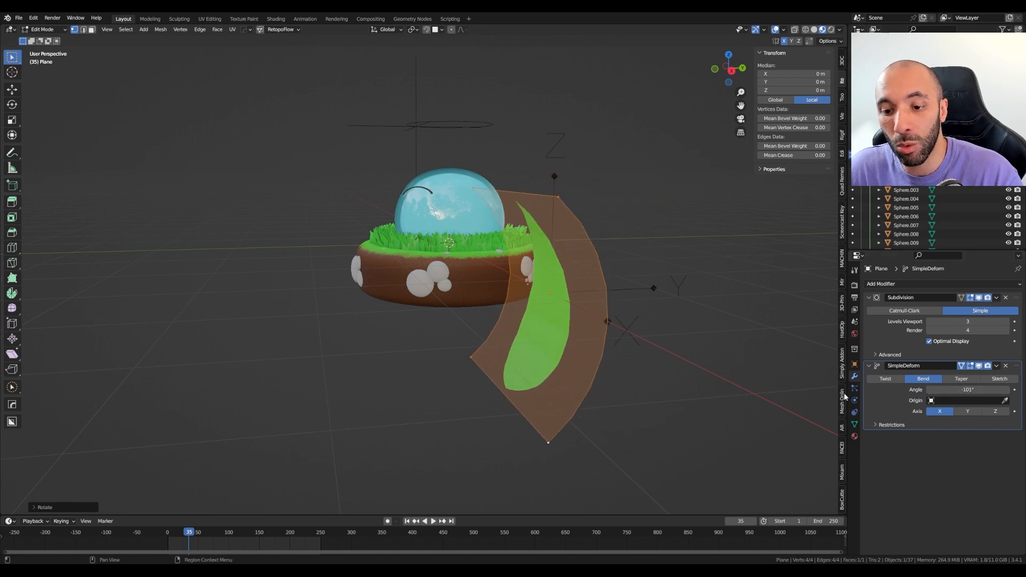
{"action": "middle_click_drag", "start_coordinate": [544, 322], "coordinate": [609, 352]}
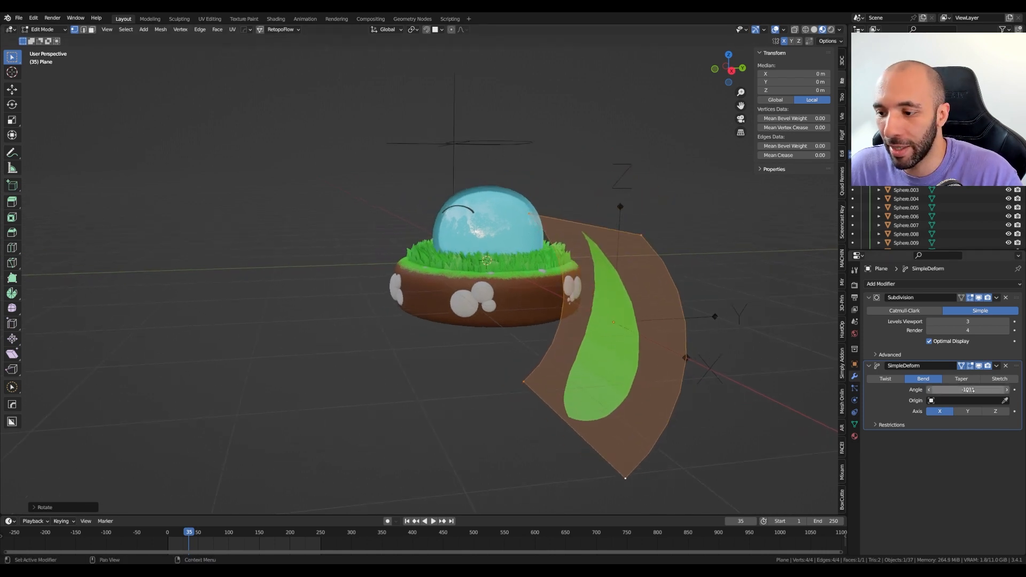
{"action": "left_click", "coordinate": [961, 365]}
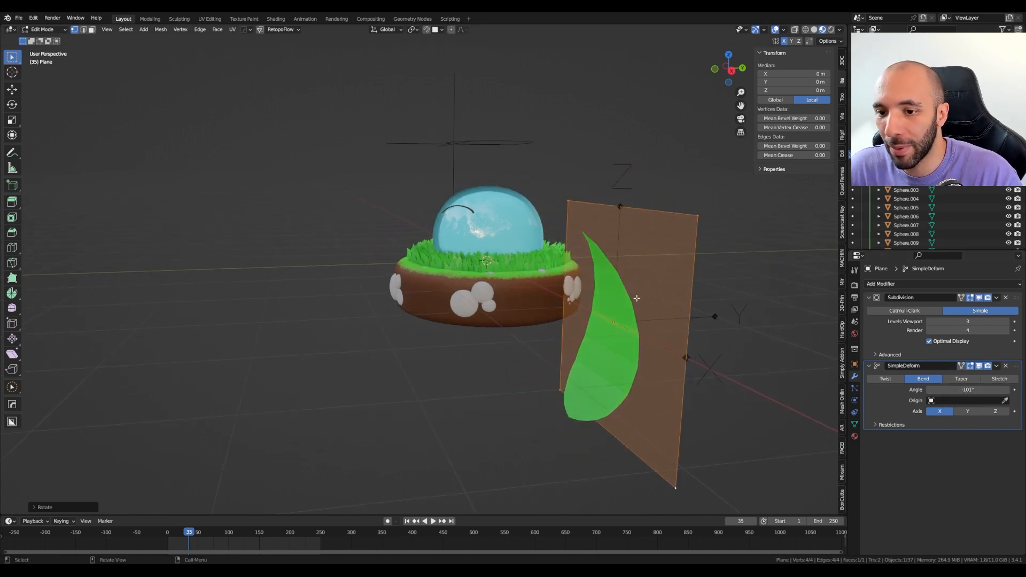
Examine the local Z coordinates of the upright plane's four corner vertices
{"action": "left_click", "coordinate": [697, 216]}
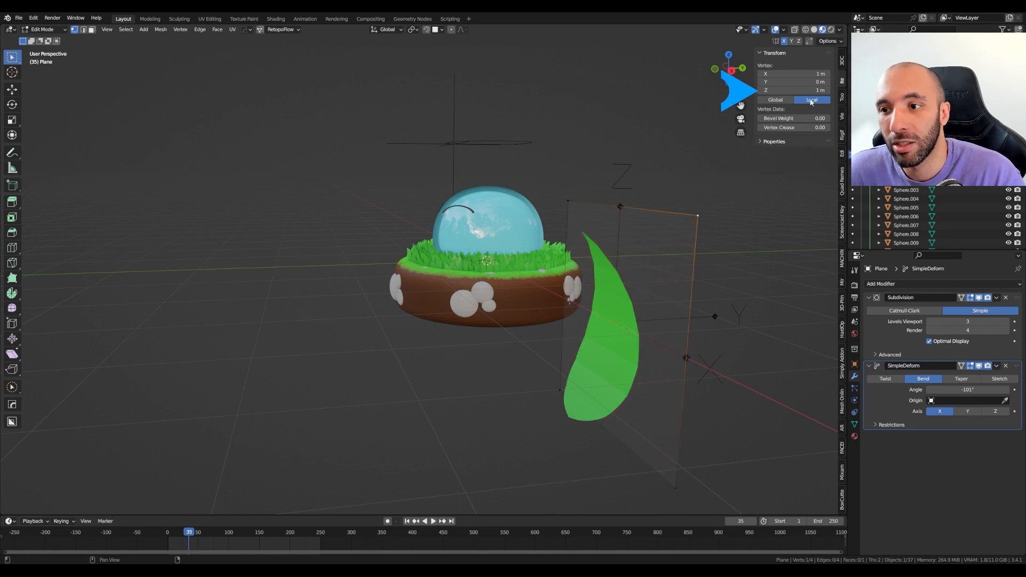
{"action": "left_click", "coordinate": [570, 202]}
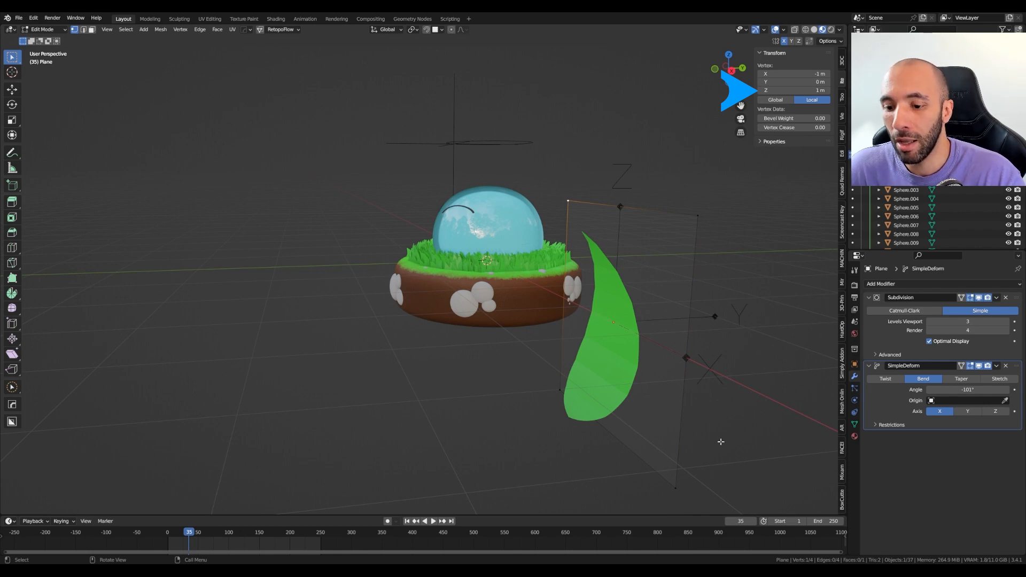
{"action": "left_click", "coordinate": [676, 488]}
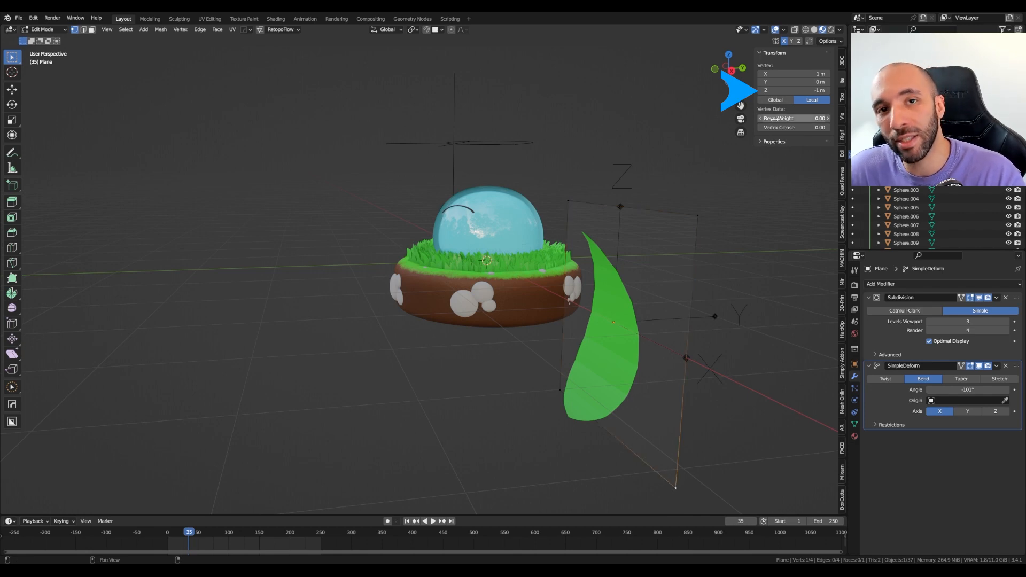
{"action": "left_click", "coordinate": [559, 391]}
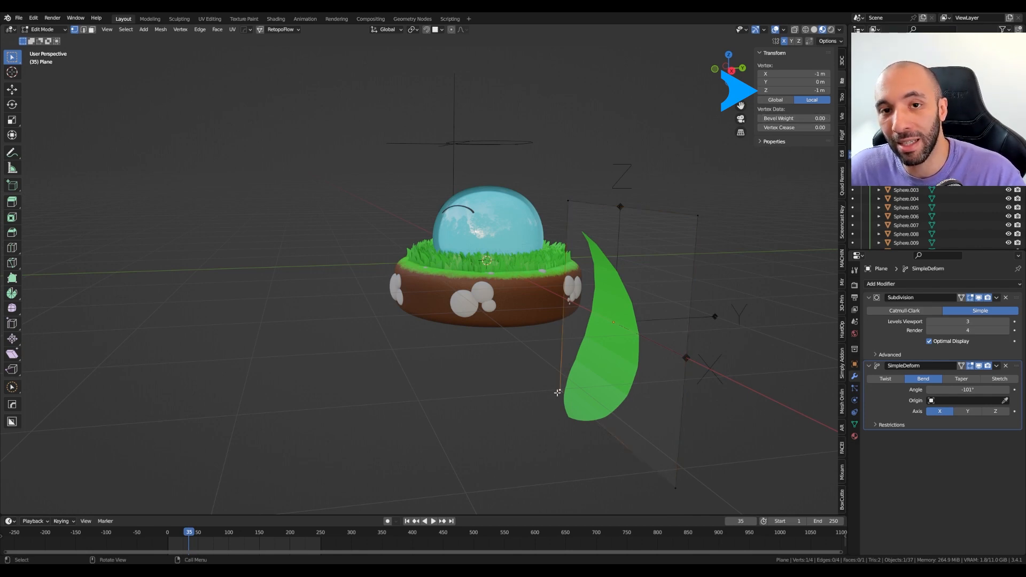
{"action": "left_click", "coordinate": [698, 215]}
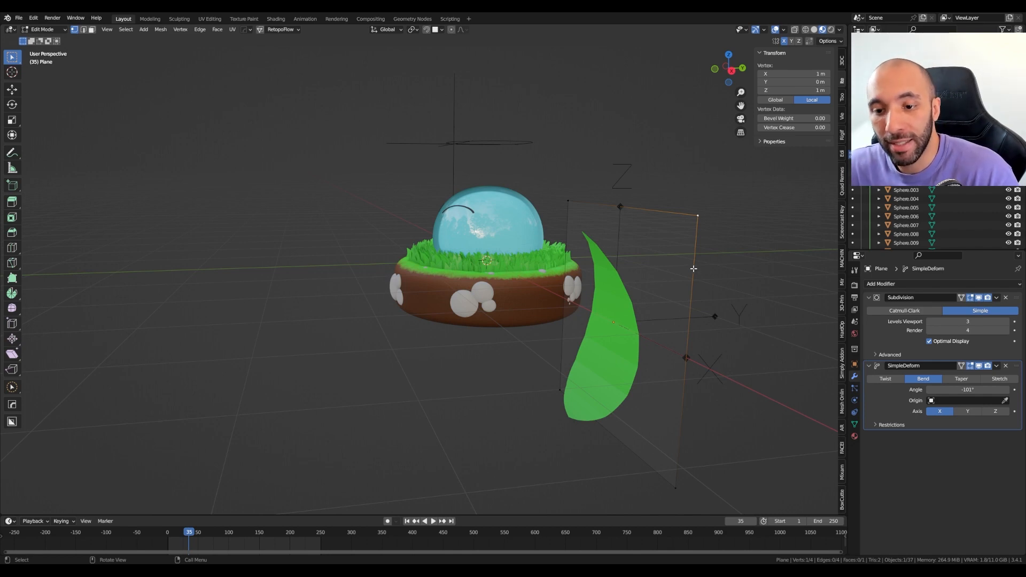
{"action": "middle_click_drag", "start_coordinate": [693, 268], "coordinate": [659, 310]}
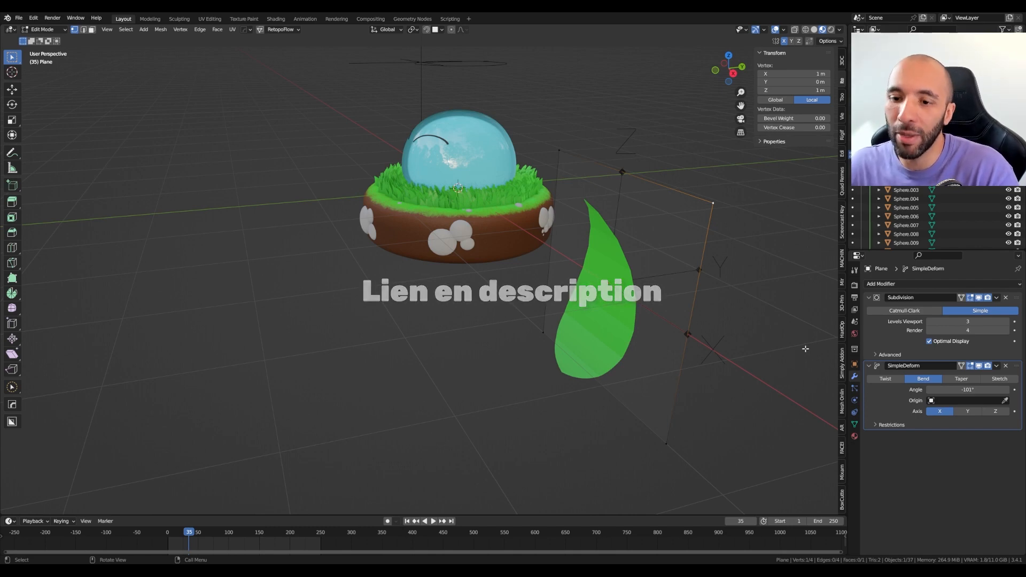
Set the leaf's Simple Deform bend angle to -107° and return to Object Mode
{"action": "middle_click_drag", "start_coordinate": [707, 297], "coordinate": [660, 269]}
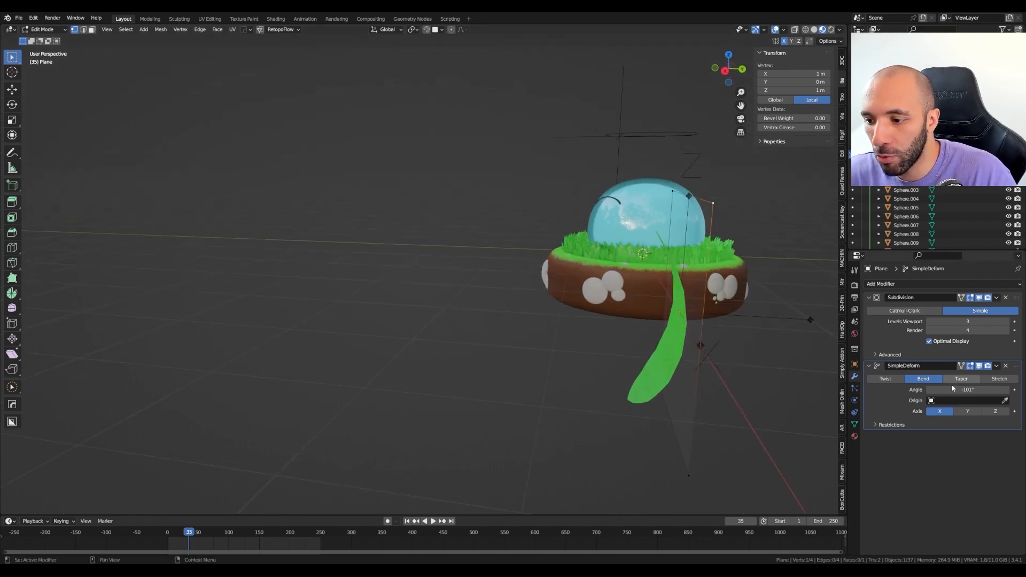
{"action": "mouse_move", "coordinate": [964, 390]}
{"action": "left_mouse_down"}
{"action": "mouse_move", "coordinate": [985, 389]}
{"action": "mouse_move", "coordinate": [960, 388]}
{"action": "left_mouse_up"}
{"action": "mouse_move", "coordinate": [606, 322]}
{"action": "middle_mouse_down"}
{"action": "mouse_move", "coordinate": [727, 345]}
{"action": "mouse_move", "coordinate": [710, 331]}
{"action": "mouse_move", "coordinate": [624, 330]}
{"action": "middle_mouse_up"}
{"action": "key", "text": "Tab"}
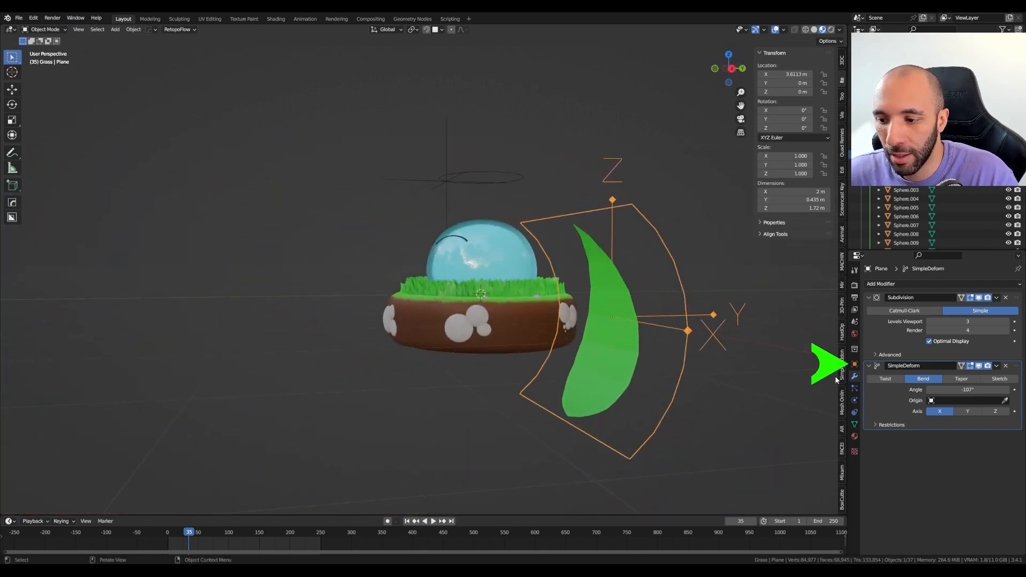
Turn off the axis display in the leaf plane's viewport display settings
{"action": "left_click", "coordinate": [854, 364]}
{"action": "left_click", "coordinate": [929, 501]}
{"action": "left_click", "coordinate": [929, 502]}
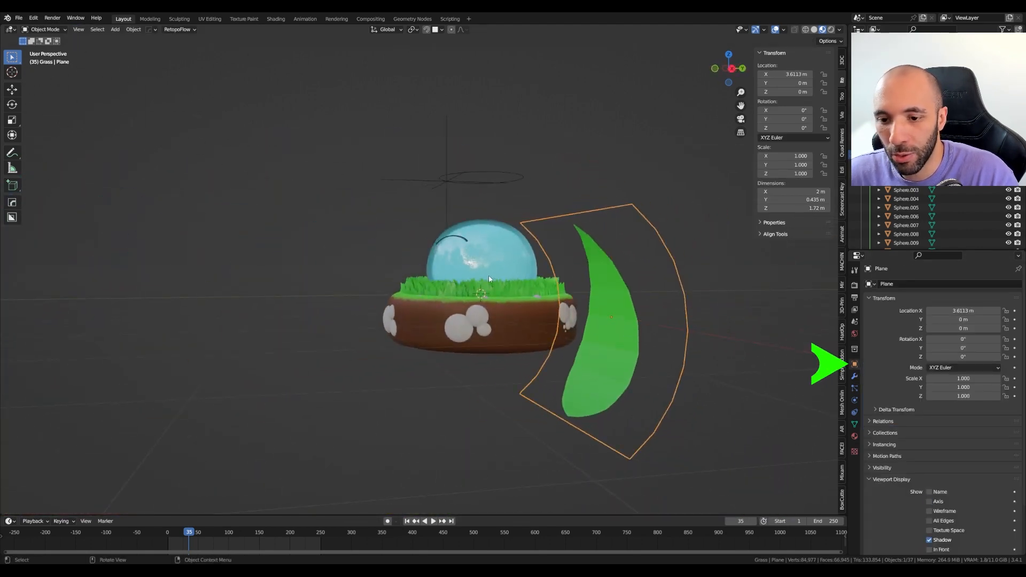
Apply smooth shading to the curved leaf plane
{"action": "scroll", "coordinate": [488, 275], "scroll_direction": "down", "scroll_amount": 3}
{"action": "middle_click_drag", "start_coordinate": [572, 288], "coordinate": [596, 291]}
{"action": "scroll", "coordinate": [566, 313], "scroll_direction": "up", "scroll_amount": 5}
{"action": "right_click", "coordinate": [560, 322]}
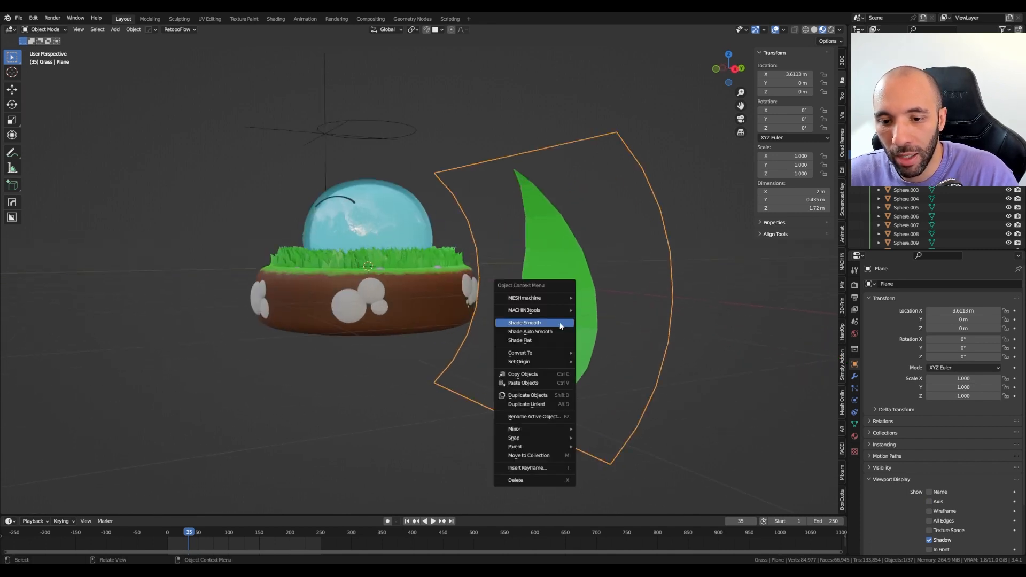
{"action": "left_click", "coordinate": [559, 323]}
{"action": "mouse_move", "coordinate": [560, 322]}
{"action": "middle_mouse_down"}
{"action": "mouse_move", "coordinate": [549, 305]}
{"action": "mouse_move", "coordinate": [585, 294]}
{"action": "mouse_move", "coordinate": [614, 320]}
{"action": "mouse_move", "coordinate": [599, 334]}
{"action": "mouse_move", "coordinate": [566, 333]}
{"action": "middle_mouse_up"}
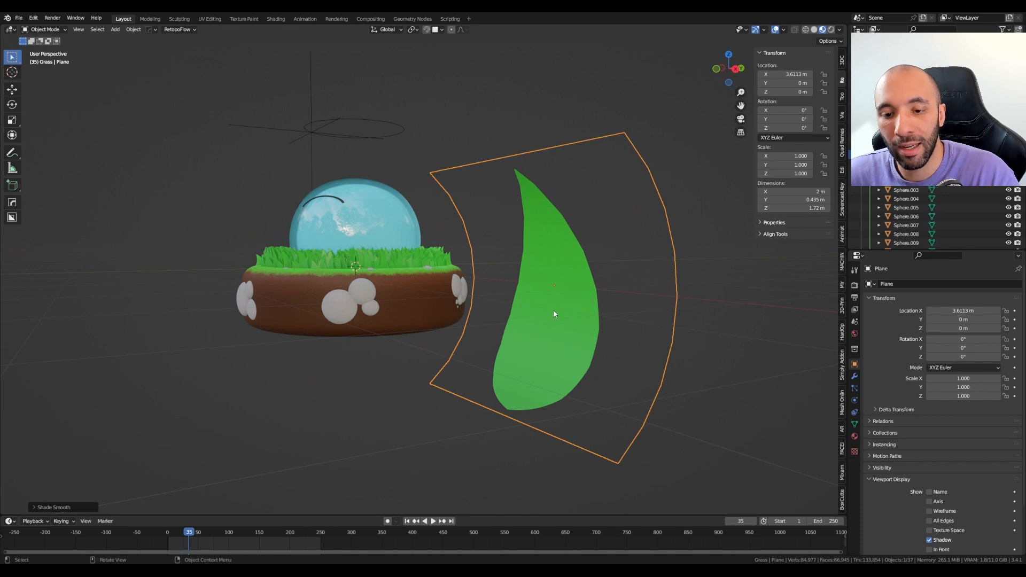
Try the leaf's Subdivision modifier at viewport levels 4 and 3, leaving it at 4
{"action": "left_click", "coordinate": [854, 376]}
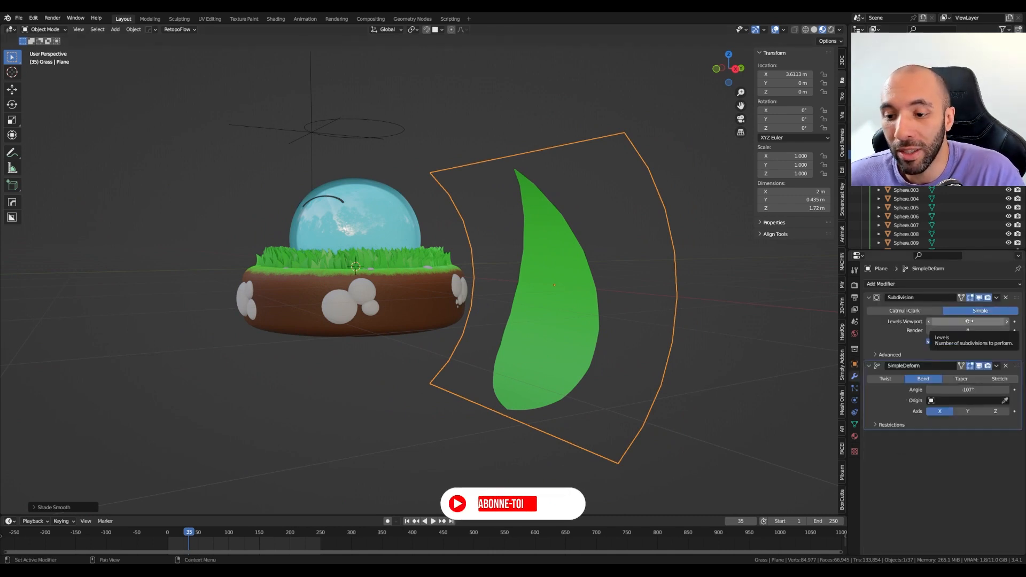
{"action": "left_click", "coordinate": [1008, 322]}
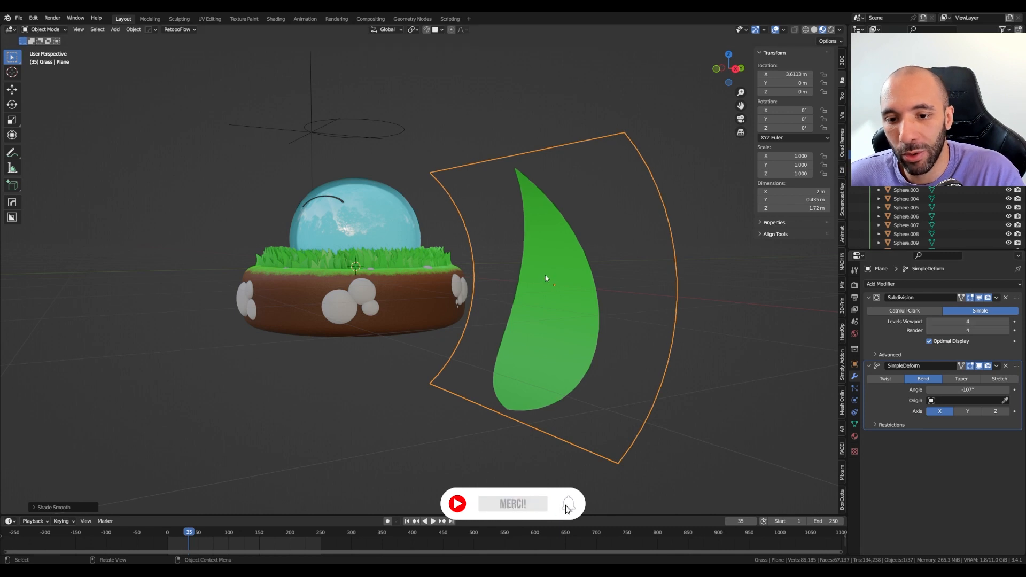
{"action": "scroll", "coordinate": [527, 248], "scroll_direction": "up", "scroll_amount": 3}
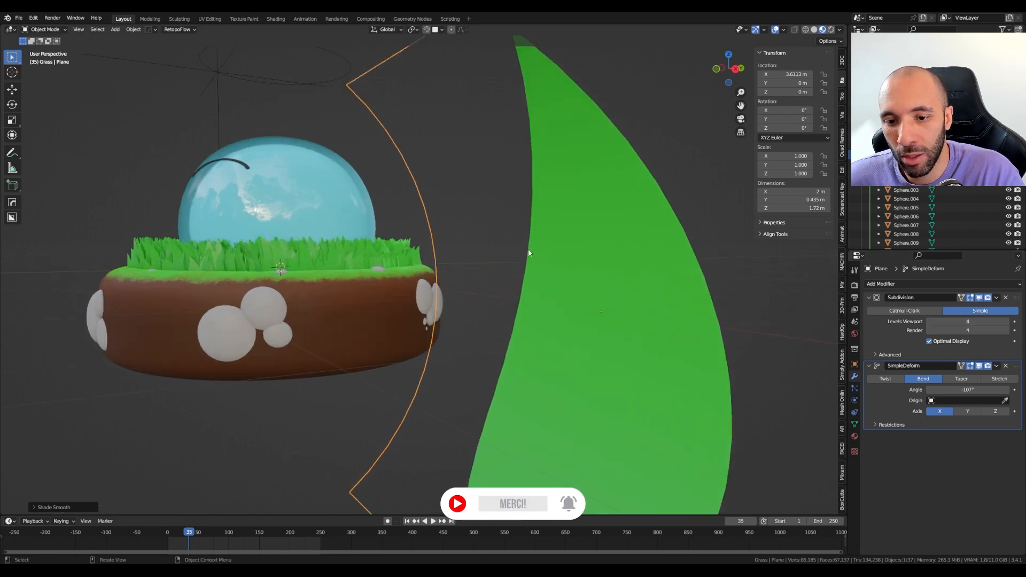
{"action": "left_click", "coordinate": [930, 321]}
{"action": "left_click", "coordinate": [1007, 322]}
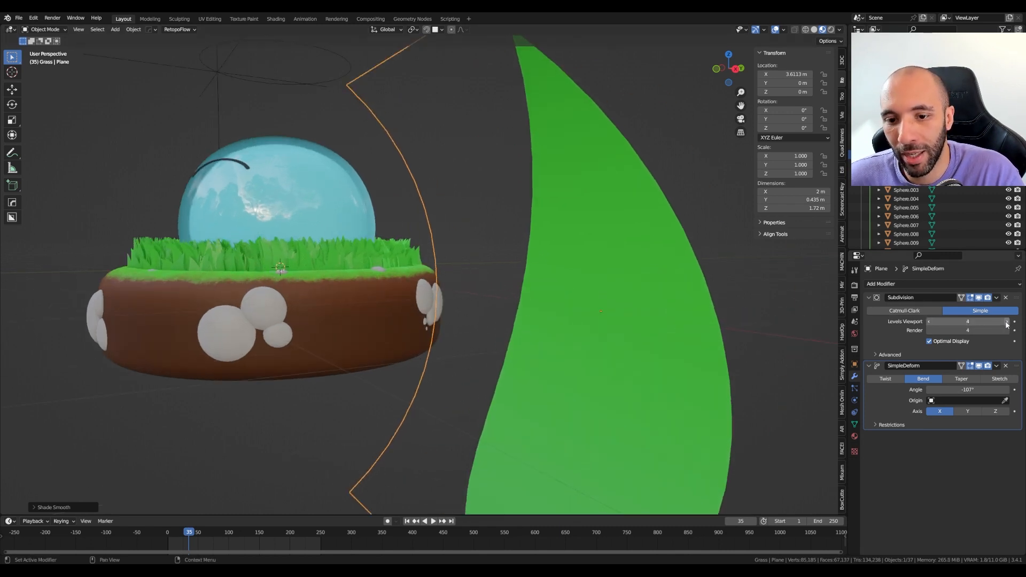
Compare Subdivision viewport levels 3 and 4 with Optimal Display off and the wireframe overlay shown, ending at level 3
{"action": "left_click", "coordinate": [930, 340]}
{"action": "key", "text": "q"}
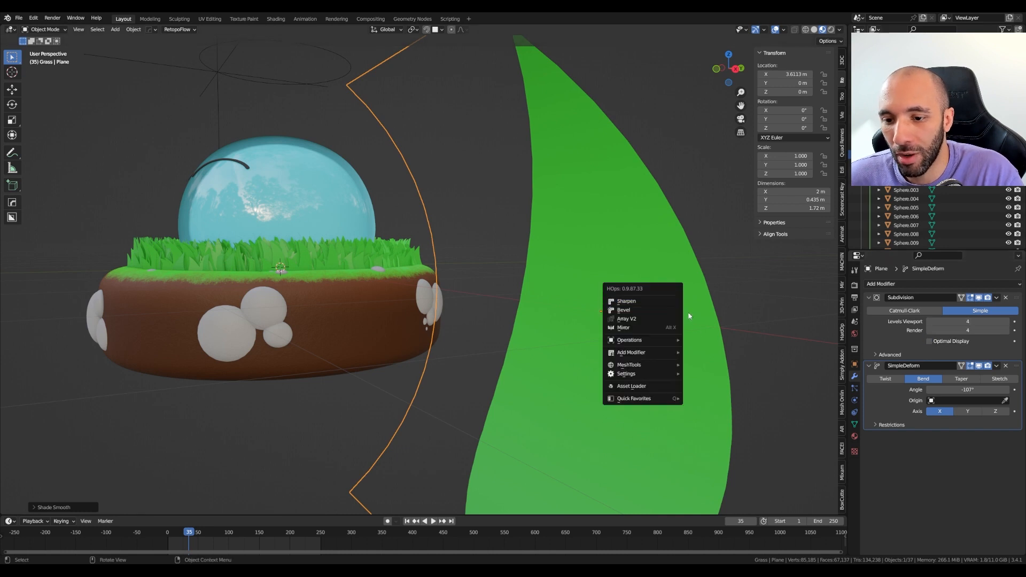
{"action": "mouse_move", "coordinate": [663, 399]}
{"action": "left_click", "coordinate": [702, 399]}
{"action": "left_click", "coordinate": [930, 321]}
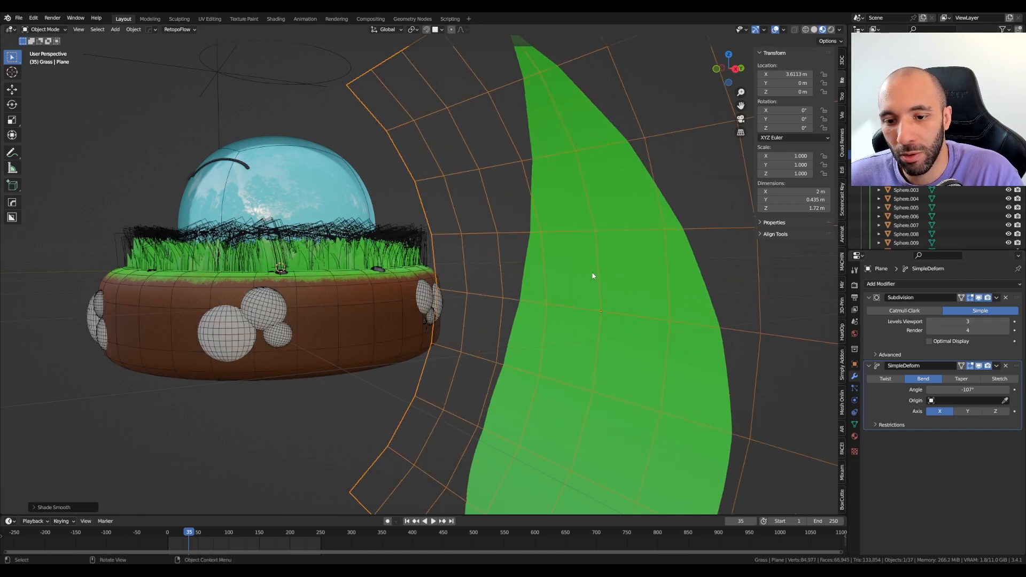
{"action": "left_click", "coordinate": [1007, 322]}
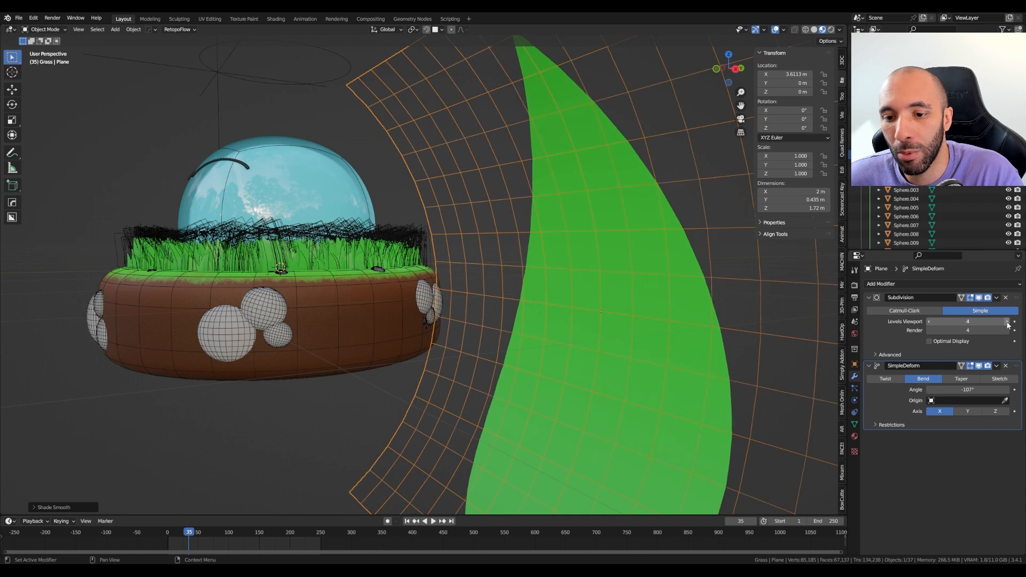
{"action": "left_click", "coordinate": [930, 321]}
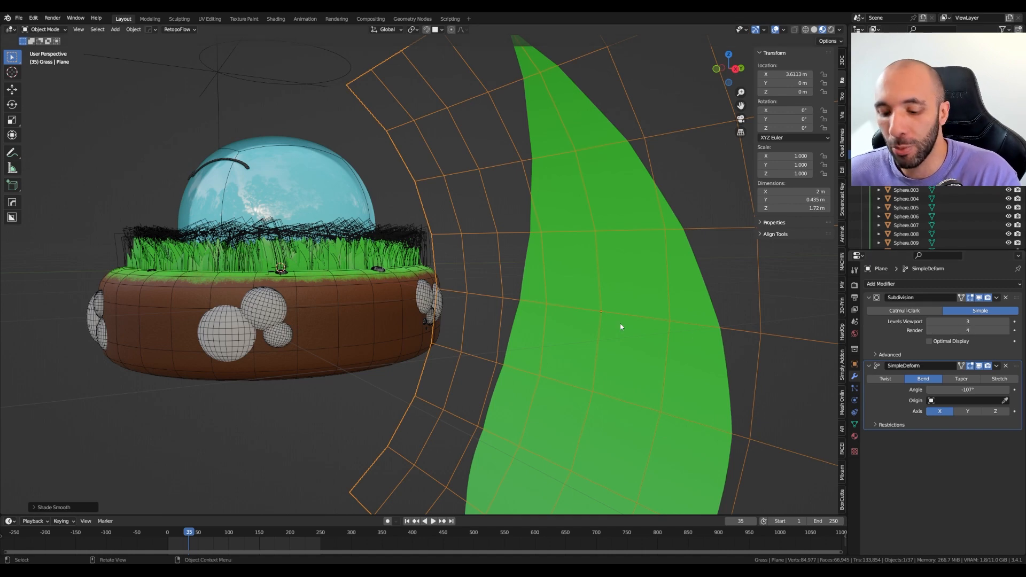
Hide the wireframe overlay and turn the leaf Subdivision modifier's Optimal Display back on
{"action": "key", "text": "q"}
{"action": "mouse_move", "coordinate": [545, 318]}
{"action": "left_click", "coordinate": [576, 316]}
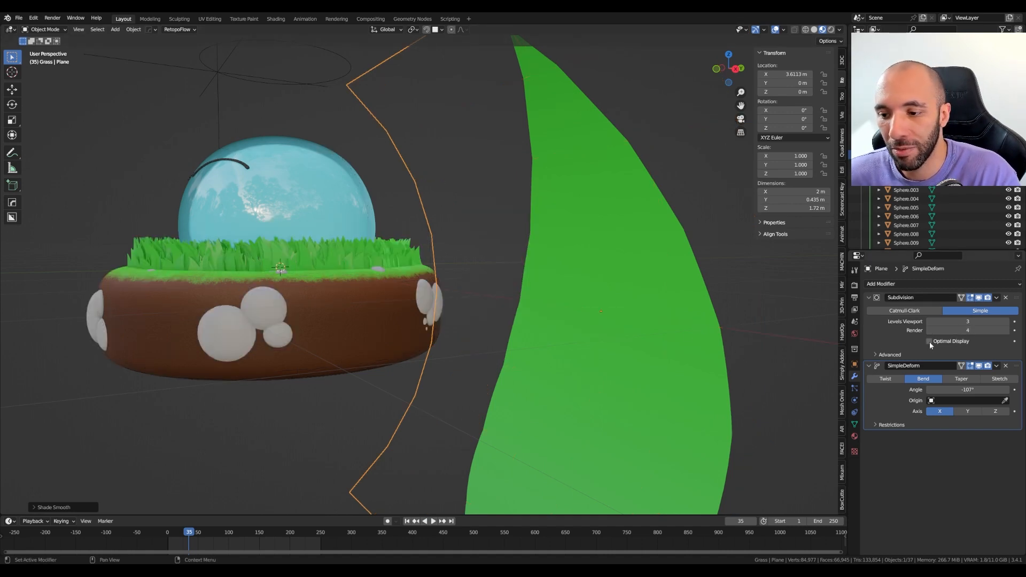
{"action": "key", "text": "KP_Decimal"}
{"action": "middle_click_drag", "start_coordinate": [553, 271], "coordinate": [603, 276]}
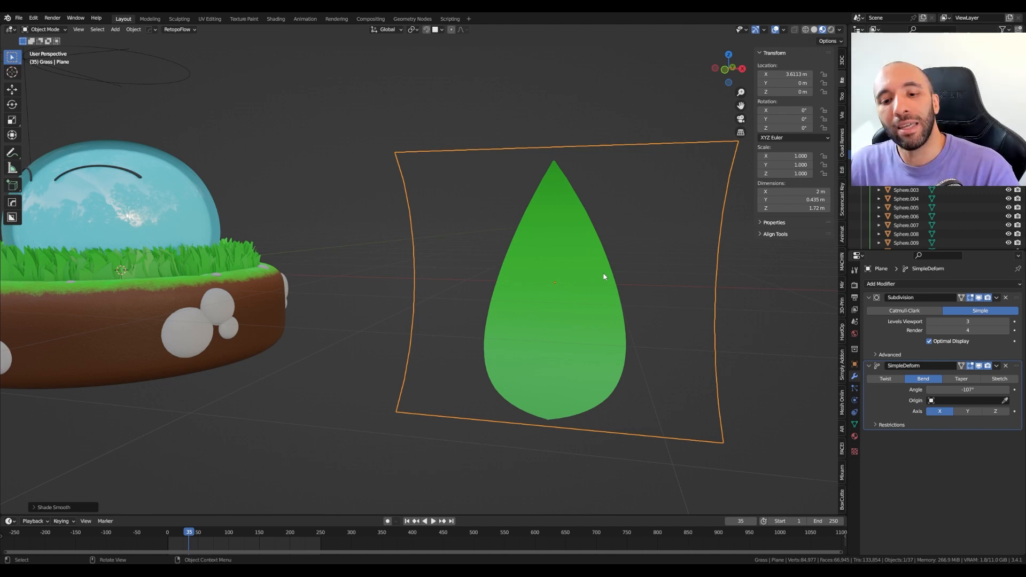
{"action": "scroll", "coordinate": [604, 277], "scroll_direction": "down", "scroll_amount": 3}
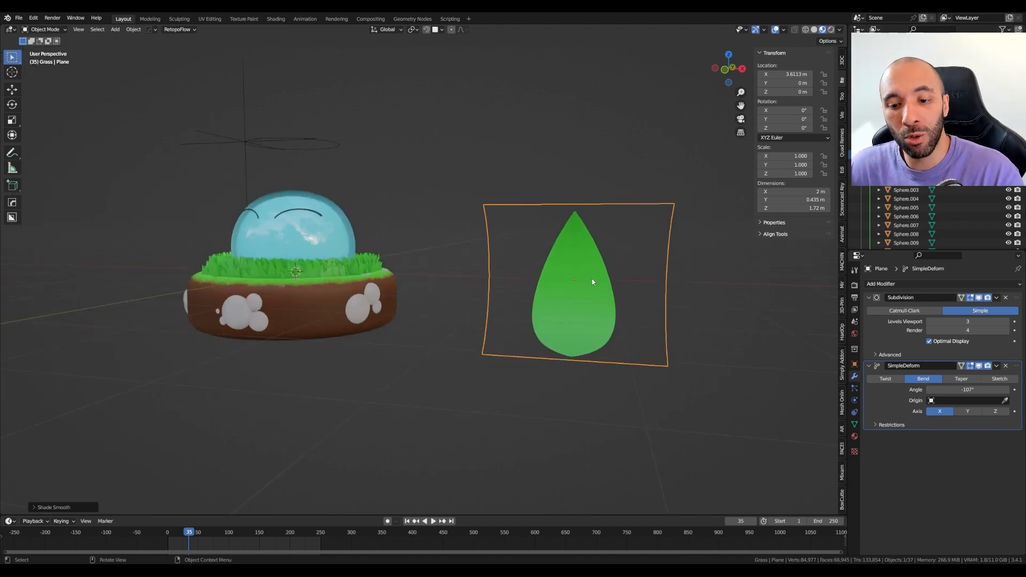